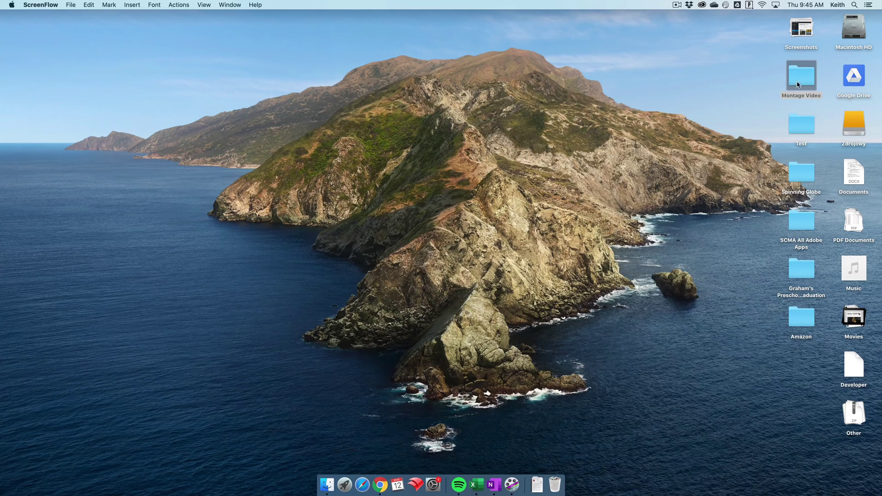
Create a folder named Montage Video inside the CM102 folder on the external drive
double_click(854, 129)
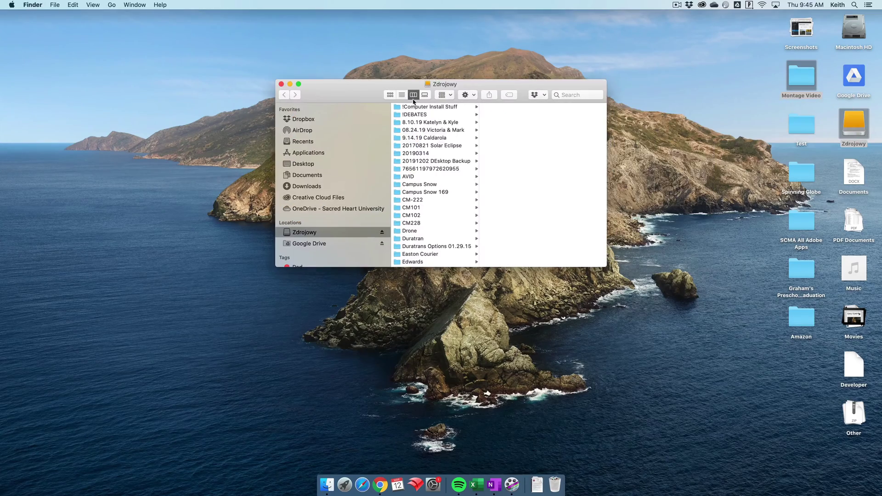
left_click_drag(459, 91, 219, 59)
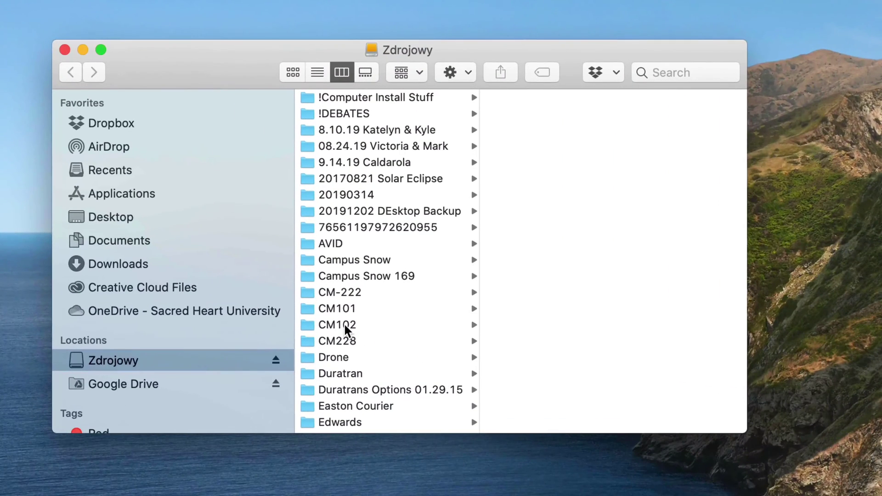
left_click(344, 324)
left_click(450, 72)
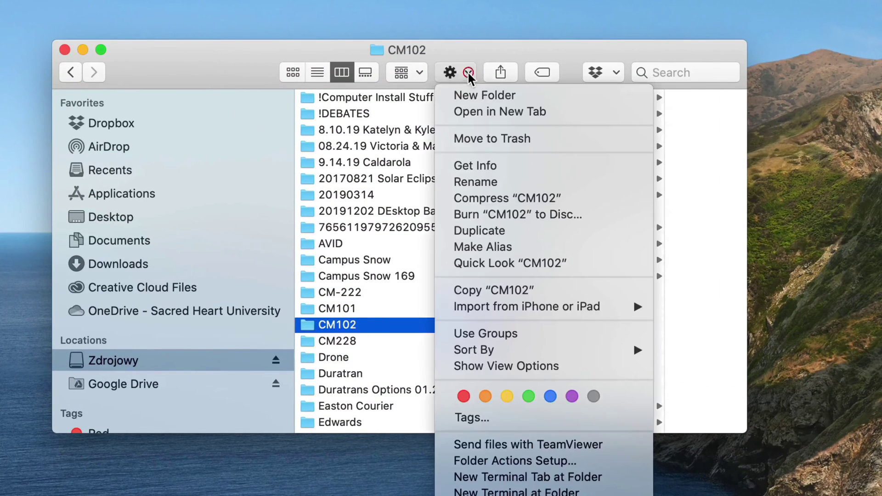
left_click(479, 92)
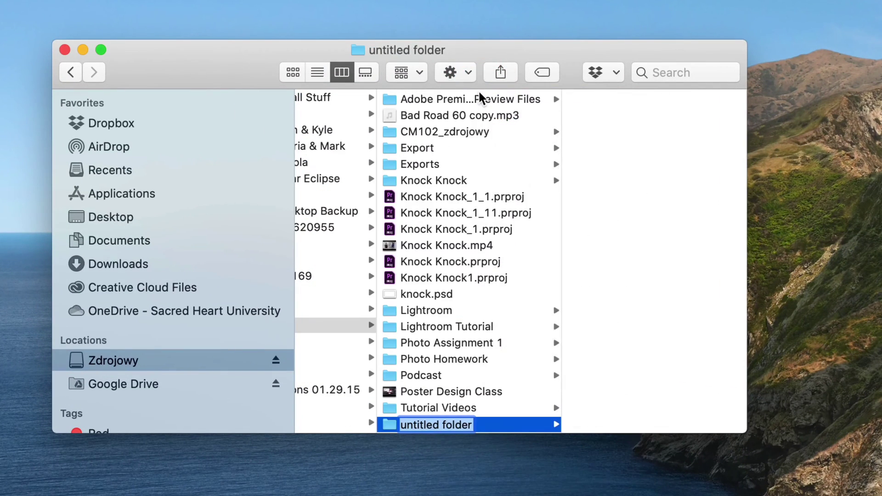
type("Montage Video")
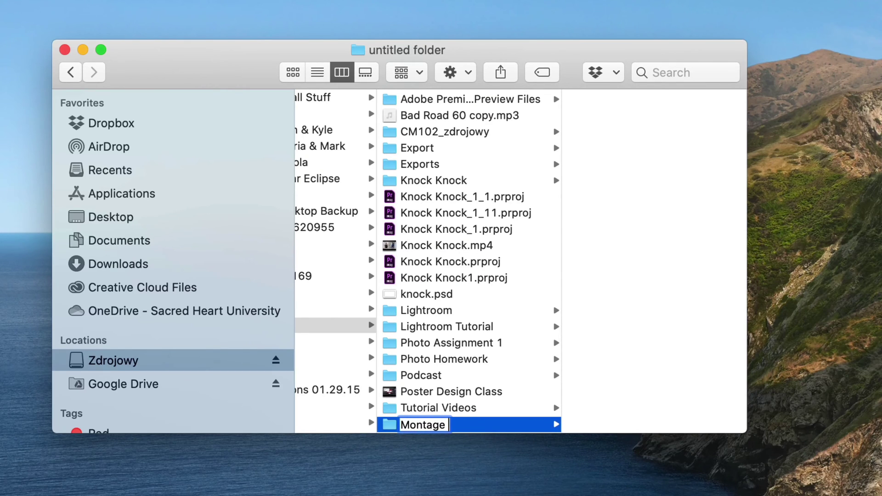
key("Return")
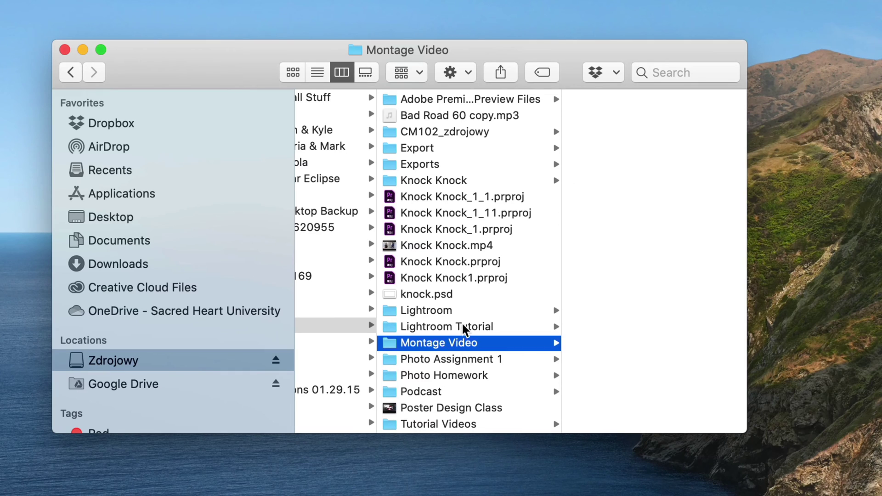
Add a new subfolder inside the CM102 Montage Video folder
right_click(625, 146)
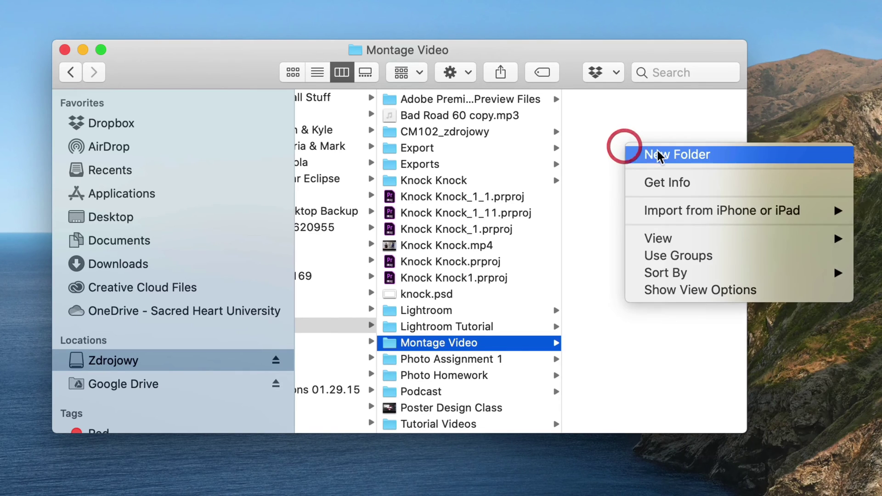
left_click(652, 152)
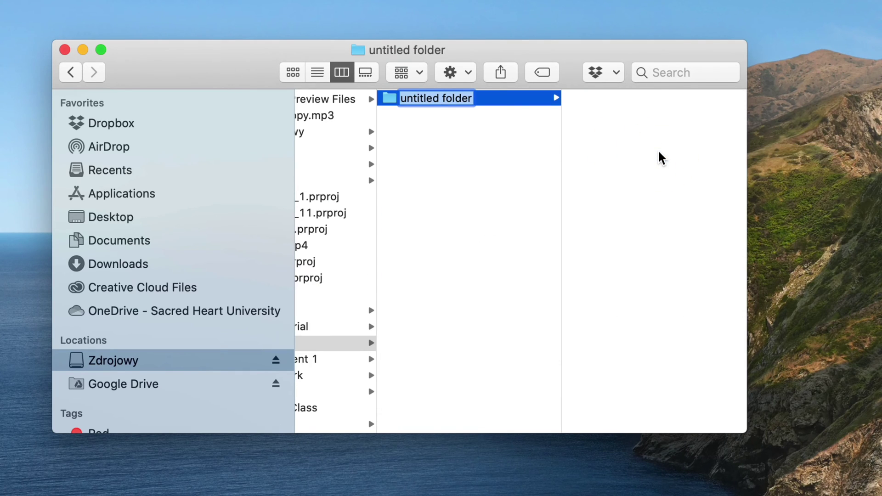
type("Video")
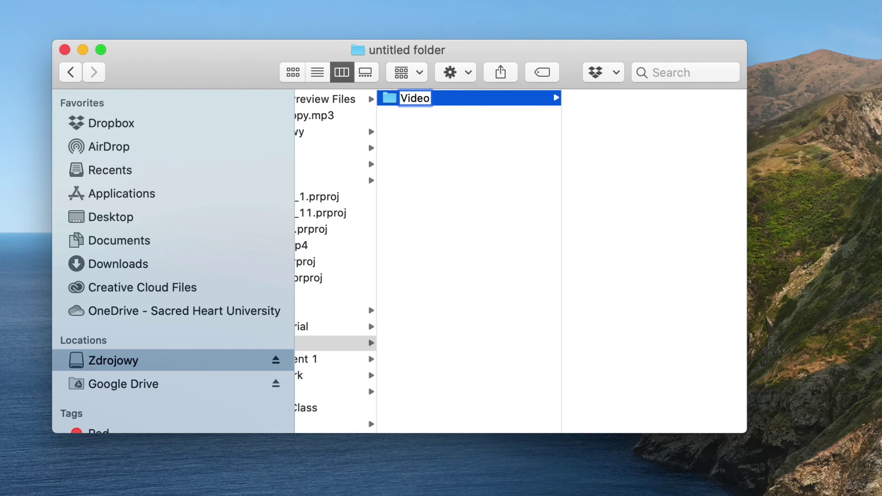
key("BackSpace")
key("BackSpace")
key("BackSpace")
key("BackSpace")
key("BackSpace")
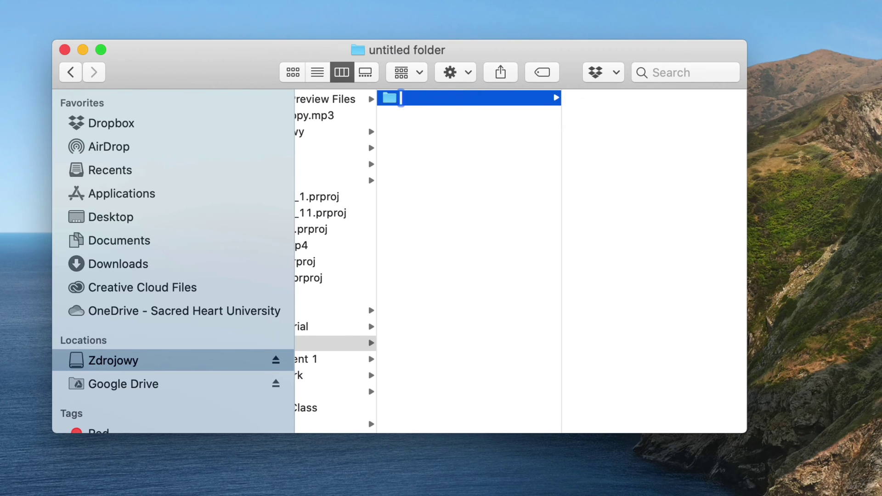
type("Media")
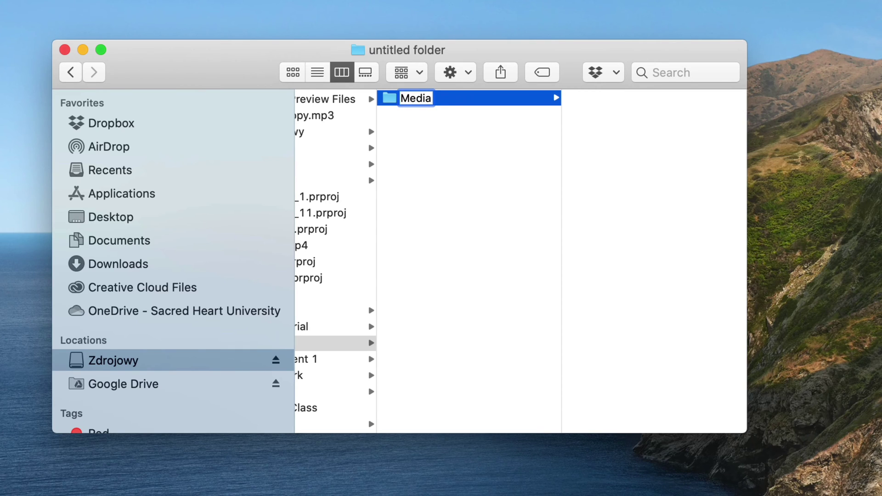
key("BackSpace")
key("BackSpace")
key("BackSpace")
key("BackSpace")
key("BackSpace")
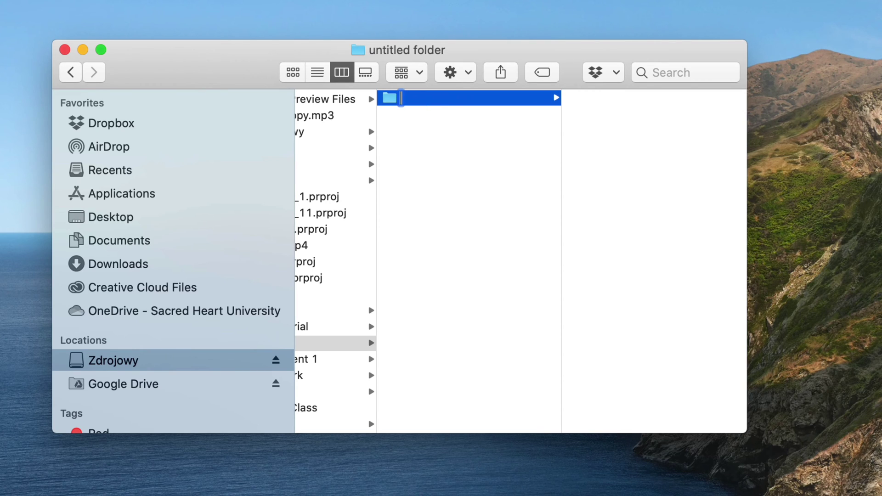
Name the new subfolder Video
type("Video")
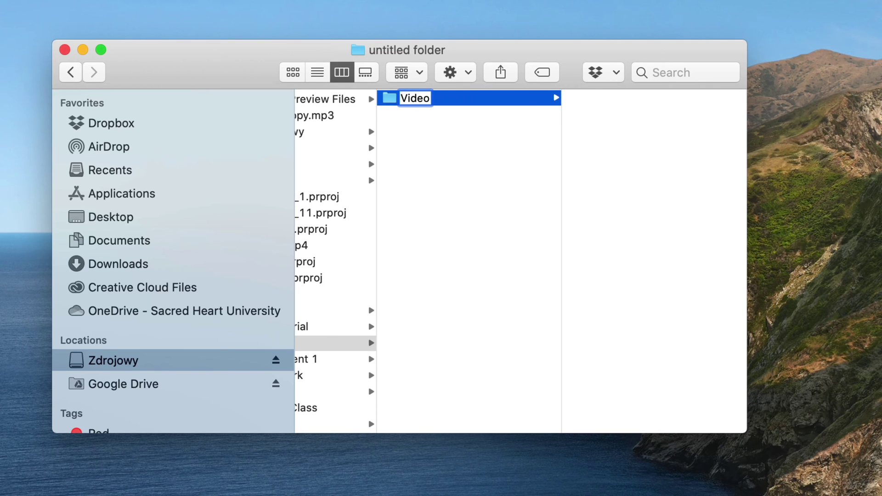
key("Return")
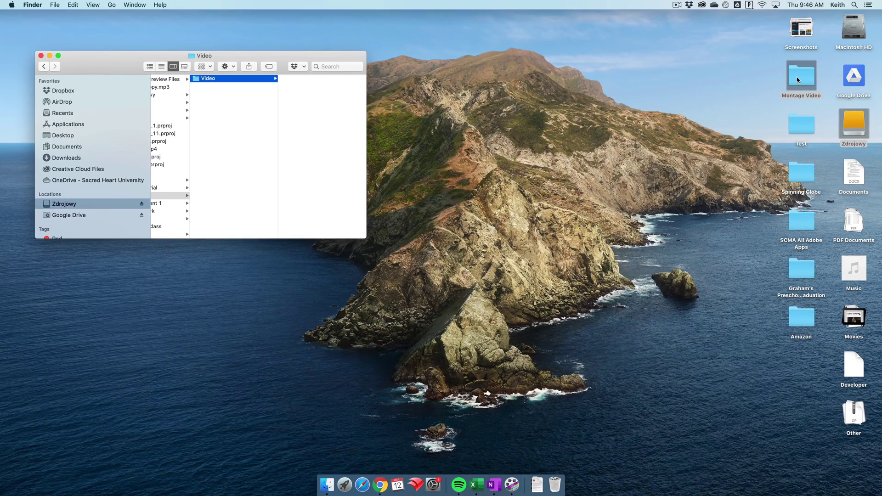
Preview the 092359 clip in the desktop's Montage Video folder and copy all four MP4 clips into the external drive's Video folder
double_click(798, 80)
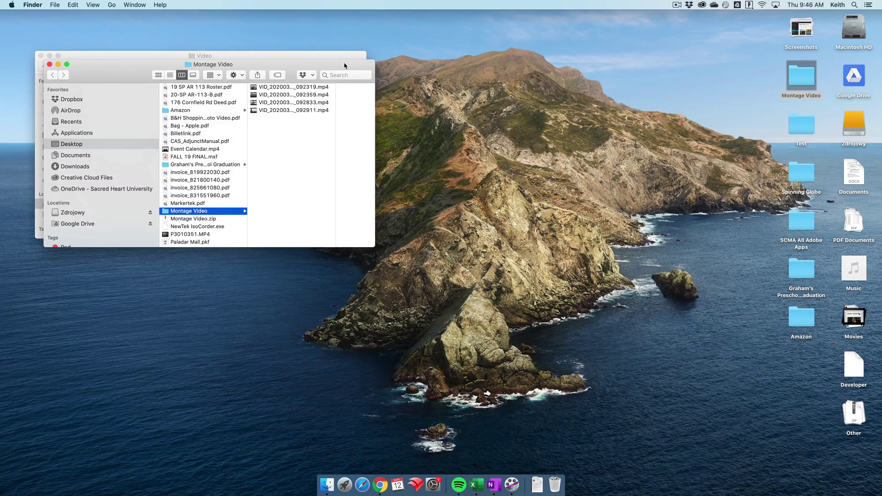
left_click_drag(345, 66, 707, 66)
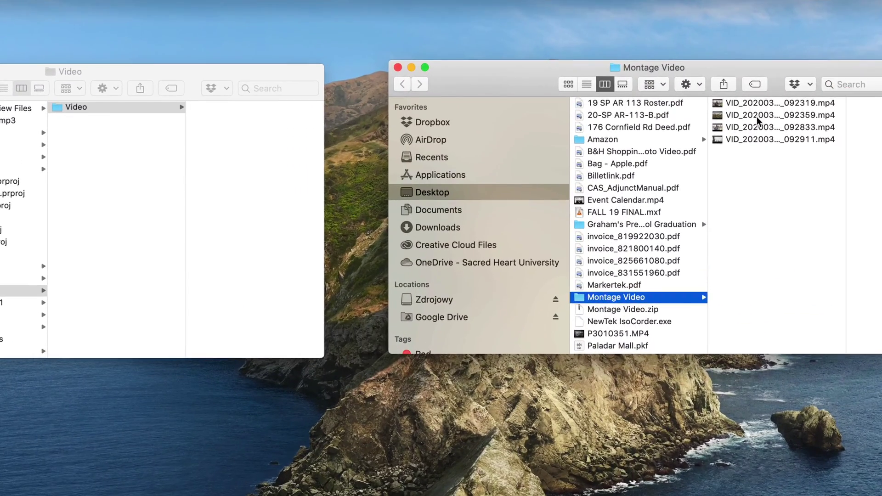
left_click(629, 96)
key("space")
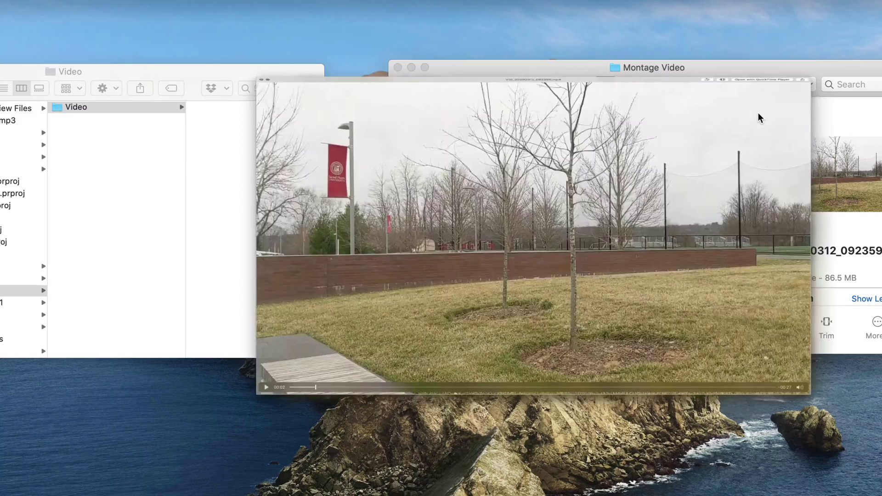
key("space")
left_click_drag(673, 161, 262, 142)
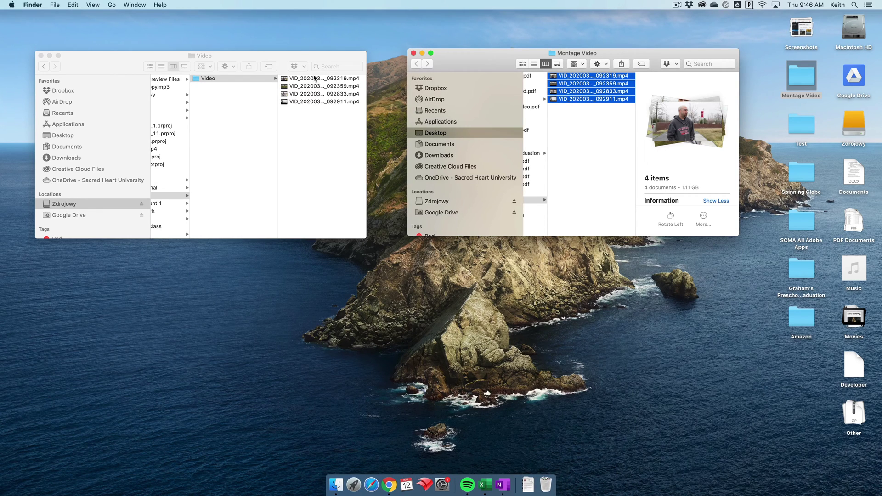
Switch to Adobe Premiere Pro 2020 and start a new project
key("super+space")
type("prem")
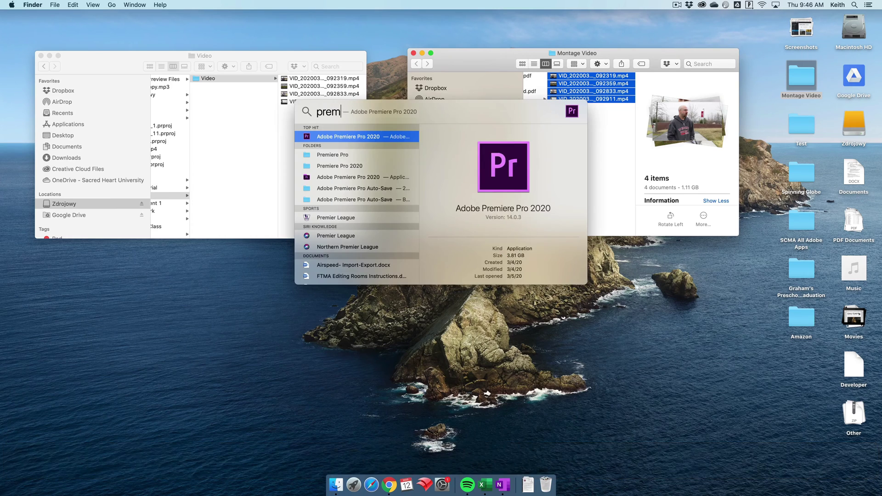
key("Return")
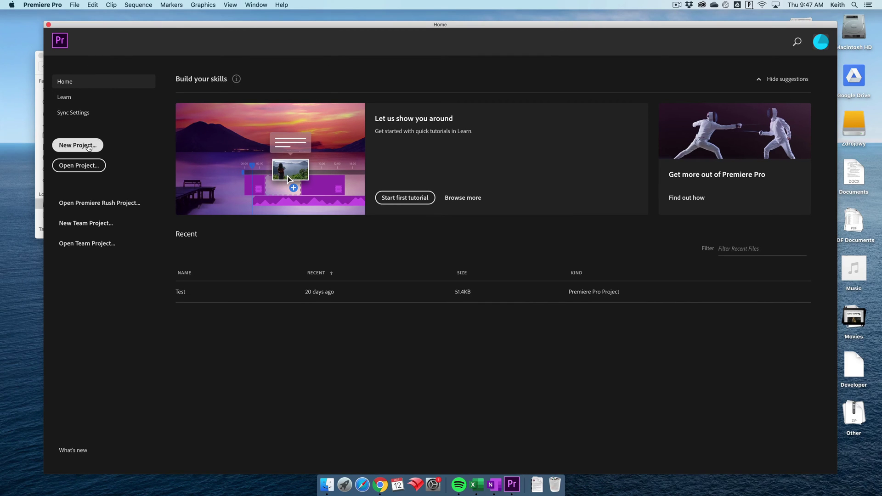
left_click(84, 147)
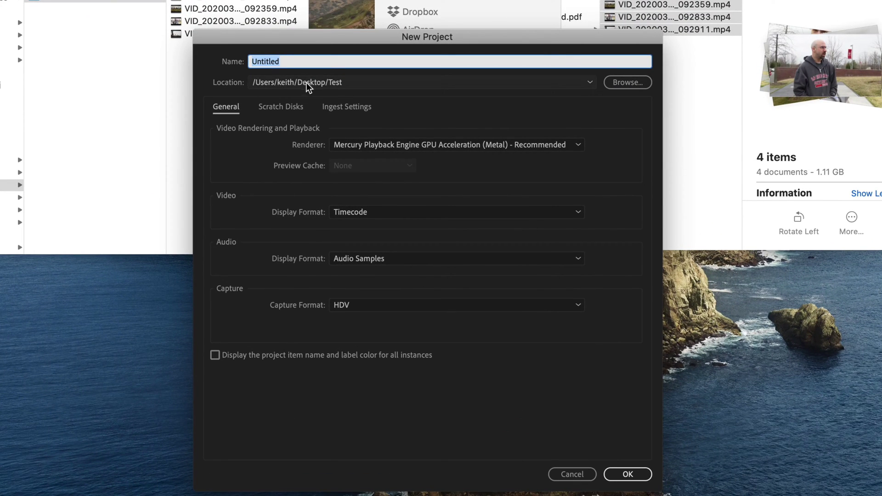
Set the new project's location to the Montage Video folder inside CM102 on the external drive
left_click(634, 87)
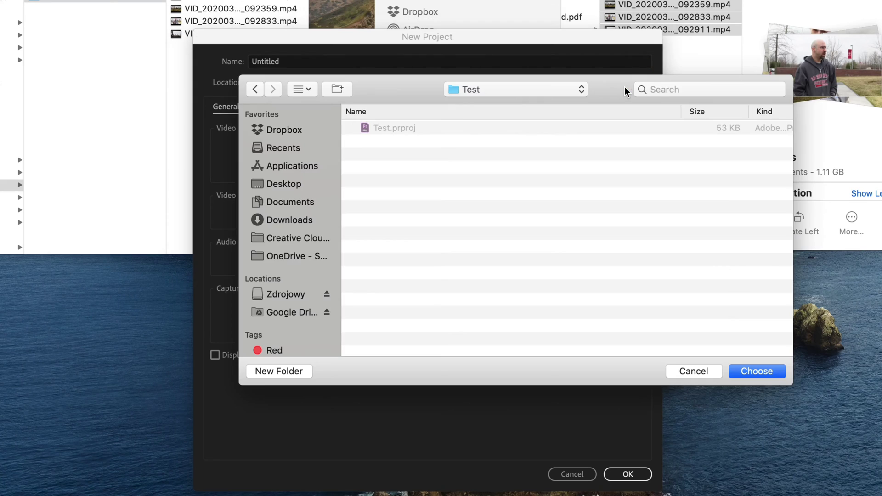
left_click(288, 293)
left_click(389, 298)
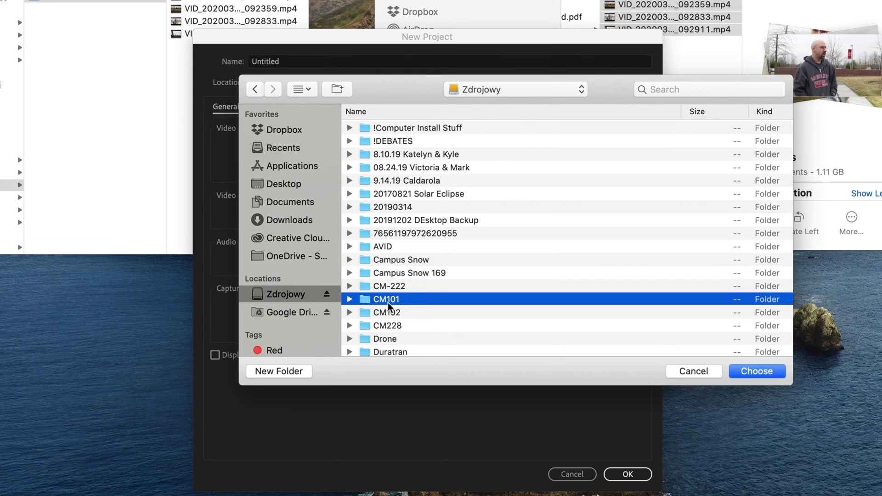
left_click(385, 313)
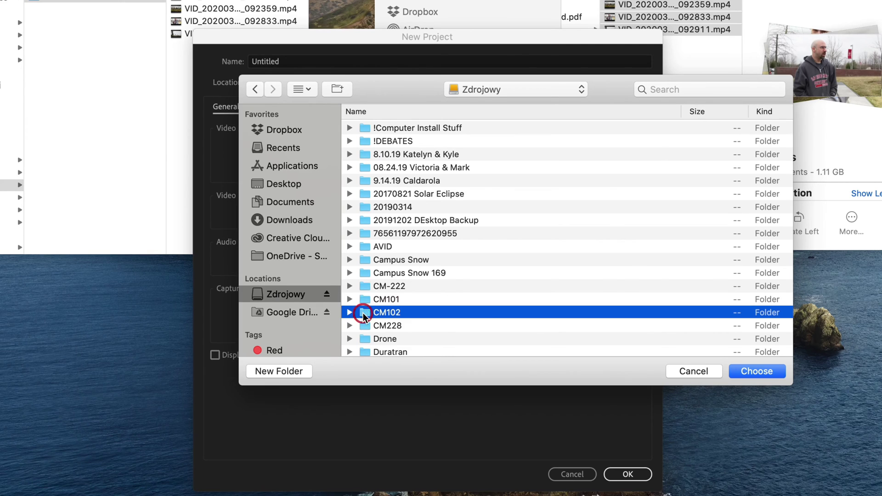
double_click(363, 312)
scroll(390, 249, "down", 6)
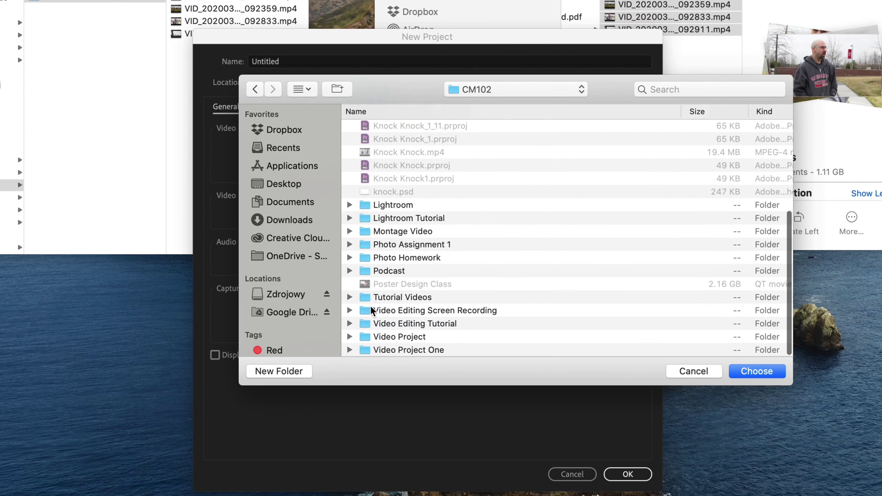
double_click(366, 232)
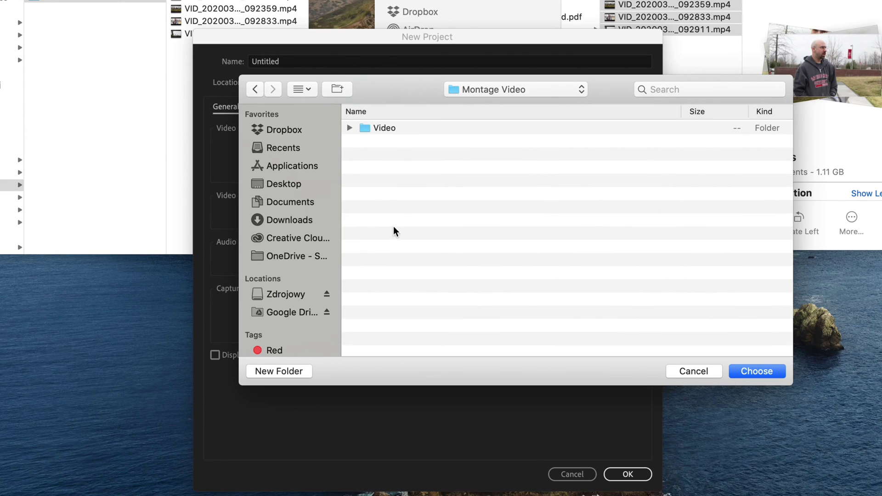
left_click(754, 372)
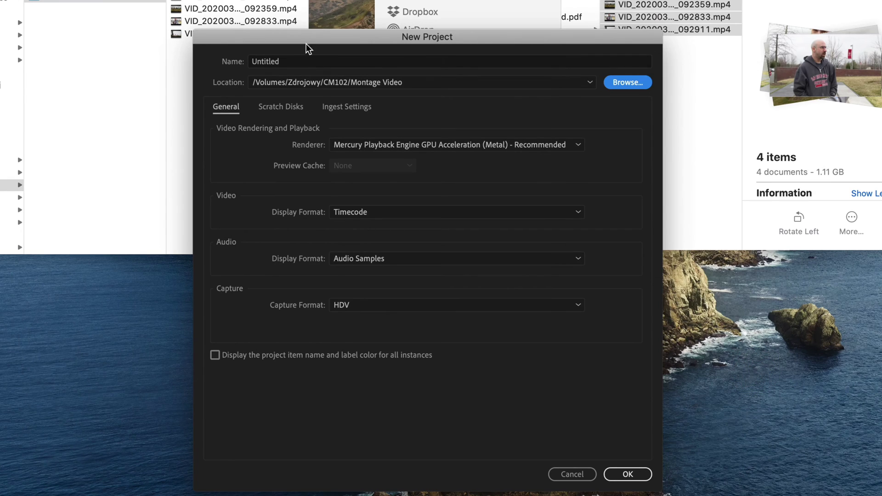
Name the new project Montage Video
left_click(303, 64)
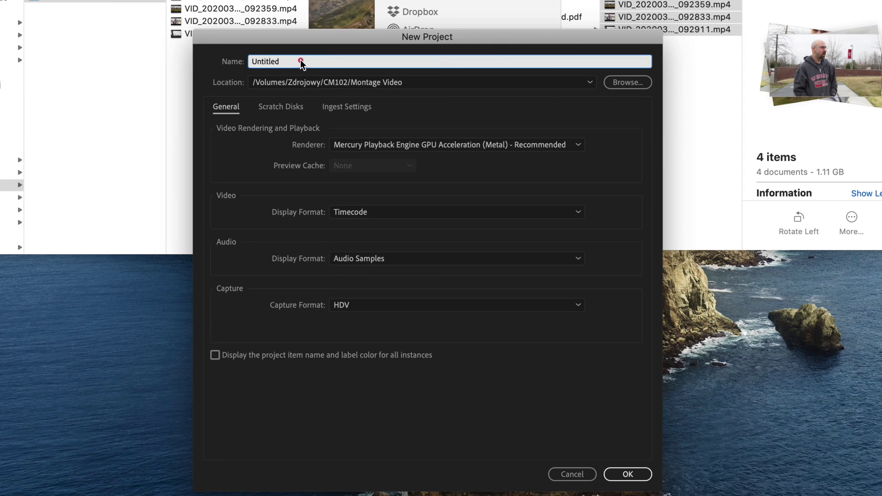
double_click(271, 62)
type("Montage Video")
Review the new project's renderer and video display format options, scratch disk locations and ingest settings
left_click(478, 145)
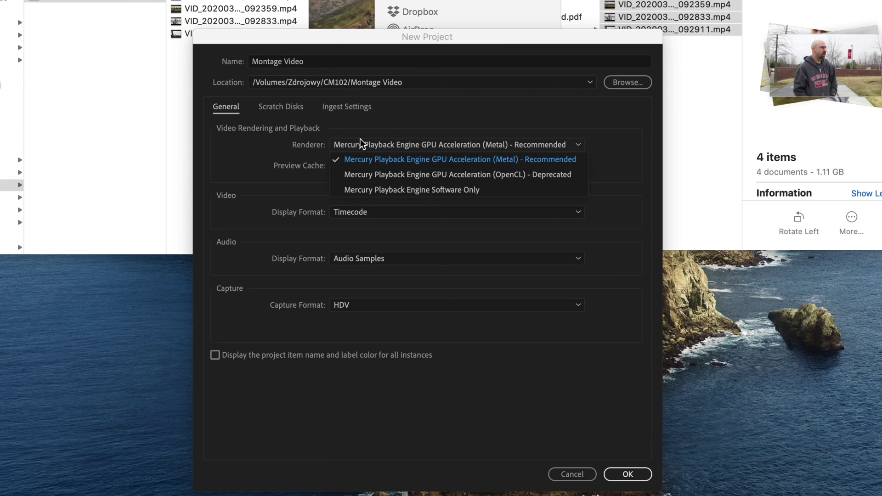
left_click(264, 141)
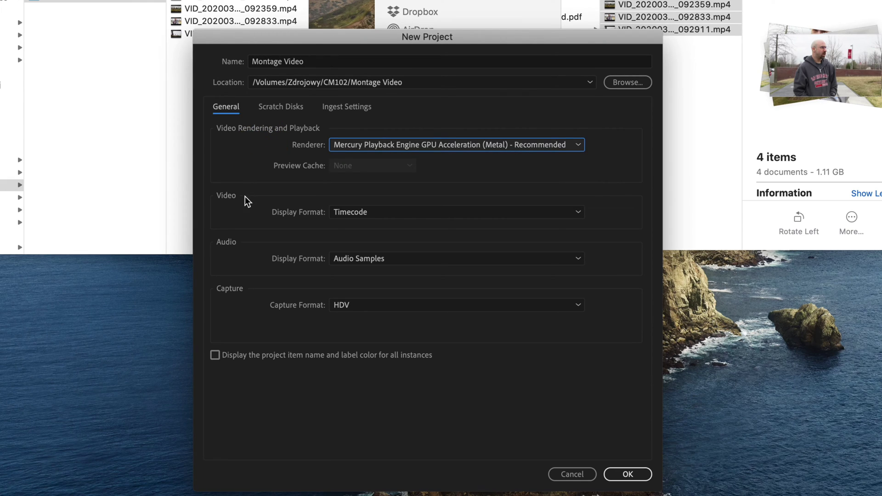
left_click(409, 212)
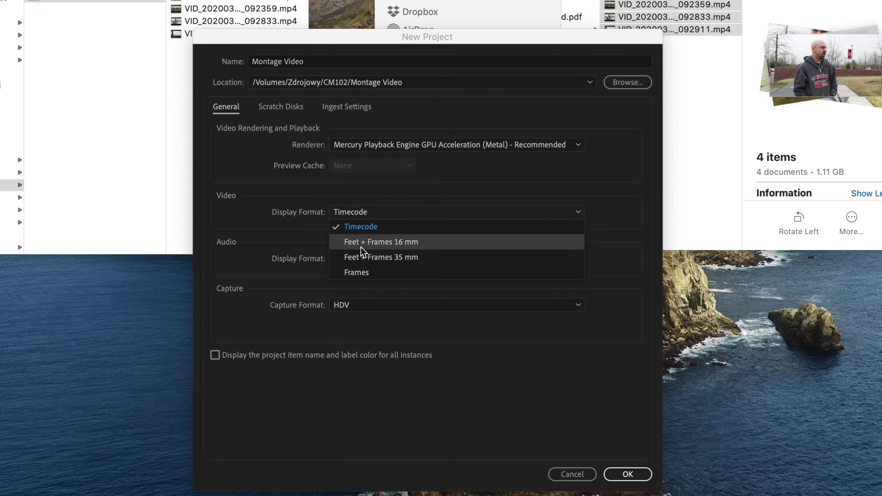
left_click(282, 220)
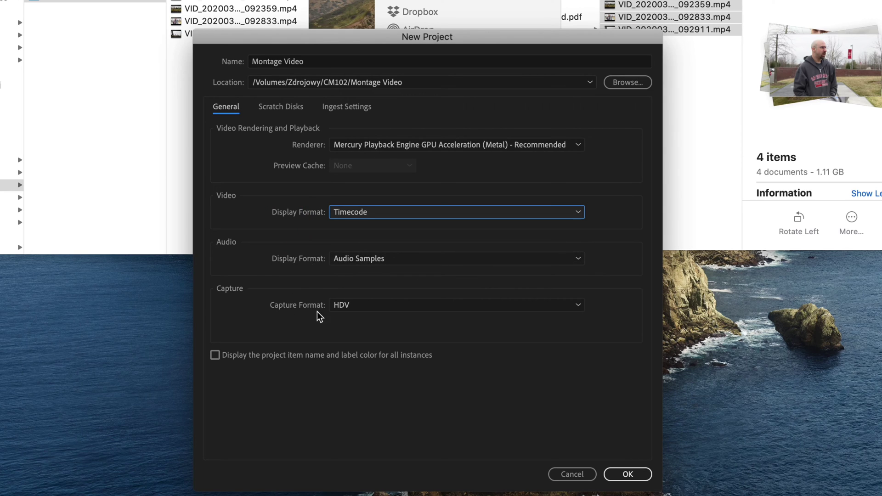
left_click(296, 109)
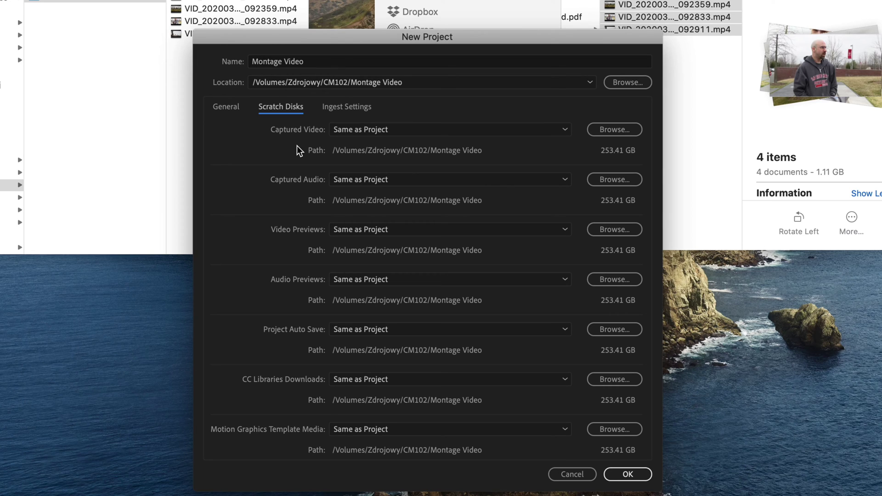
left_click(339, 107)
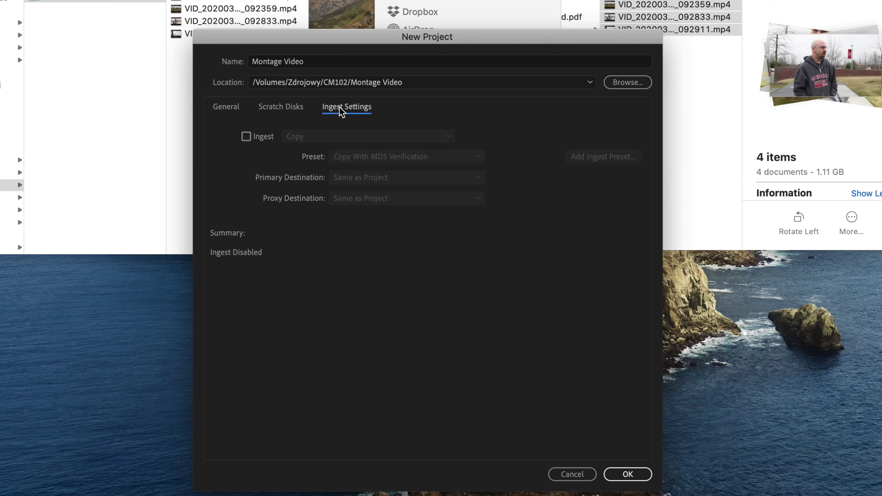
left_click(232, 109)
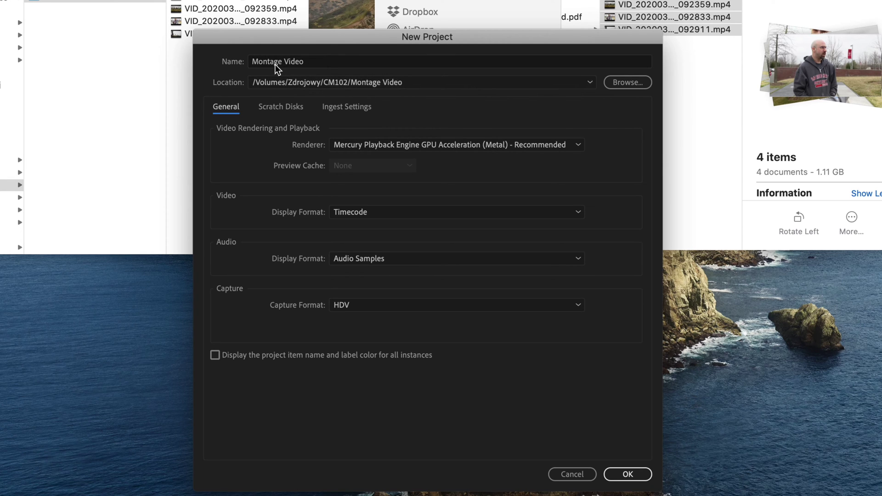
Create the Montage Video project with the configured settings
left_click(629, 478)
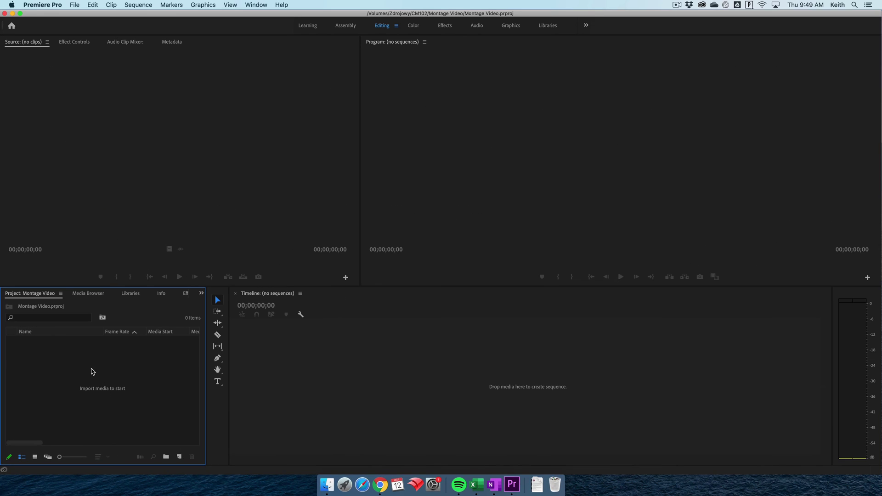
double_click(100, 390)
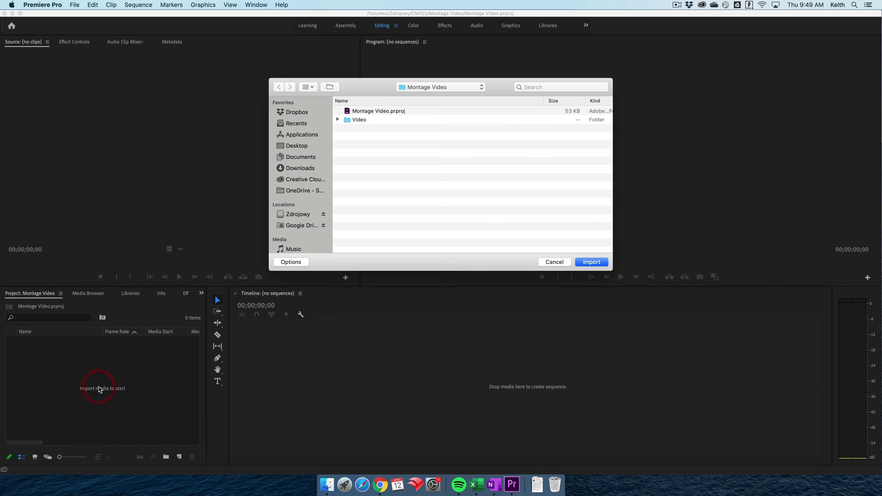
left_click(554, 262)
left_click(74, 5)
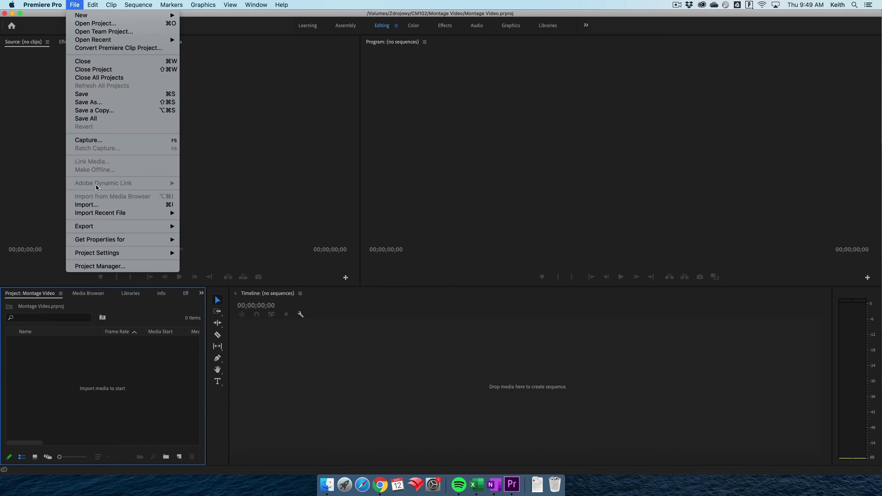
left_click(327, 485)
left_click(286, 122)
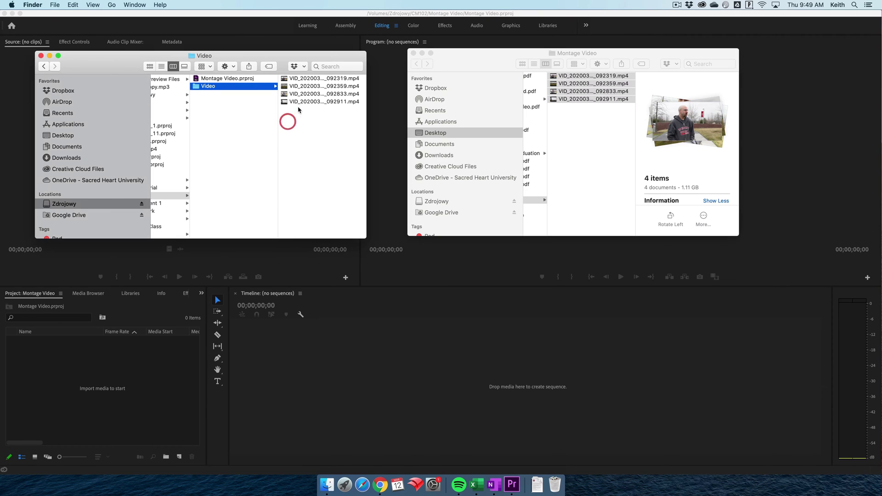
left_click(87, 399)
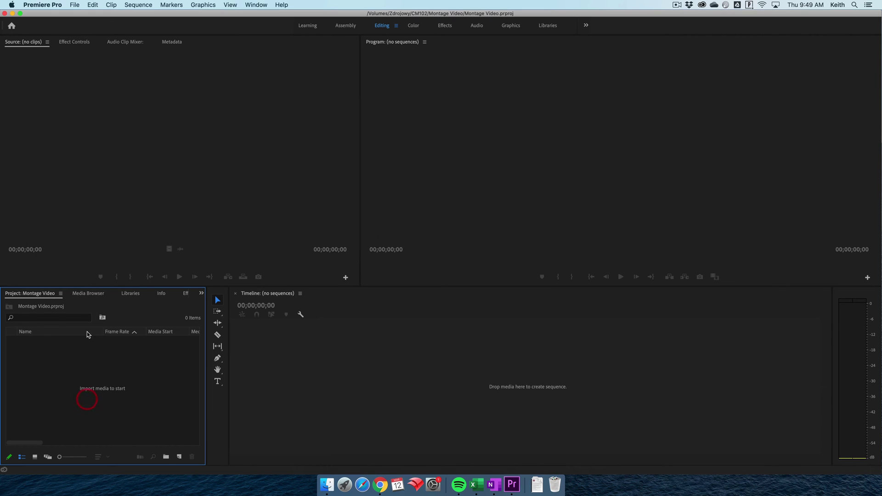
Open the Media Browser and maximize it to fill the workspace
left_click(86, 297)
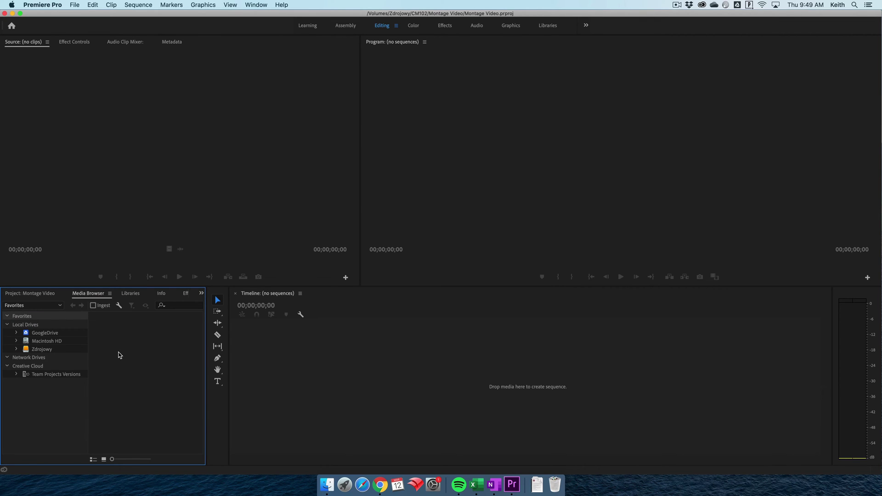
key("grave")
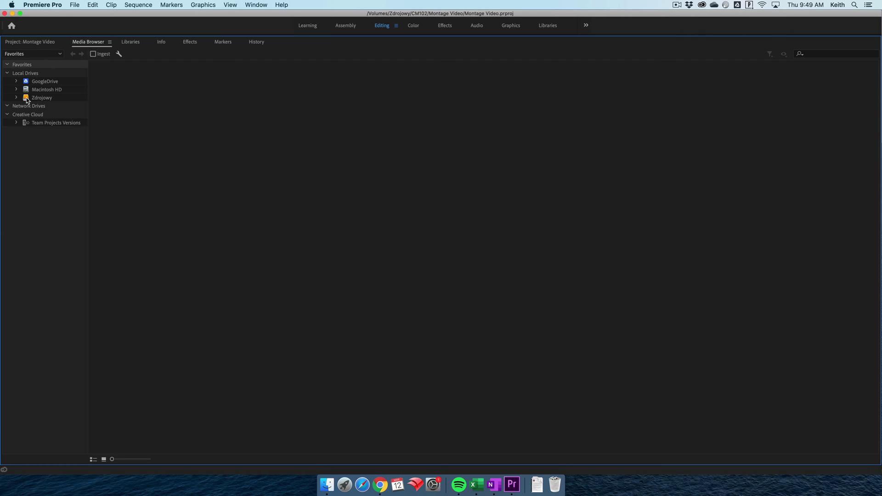
key("grave")
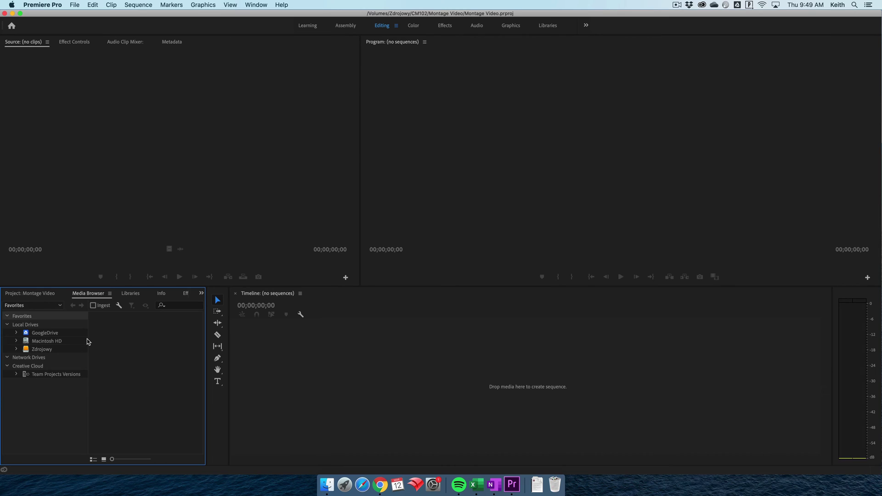
key("grave")
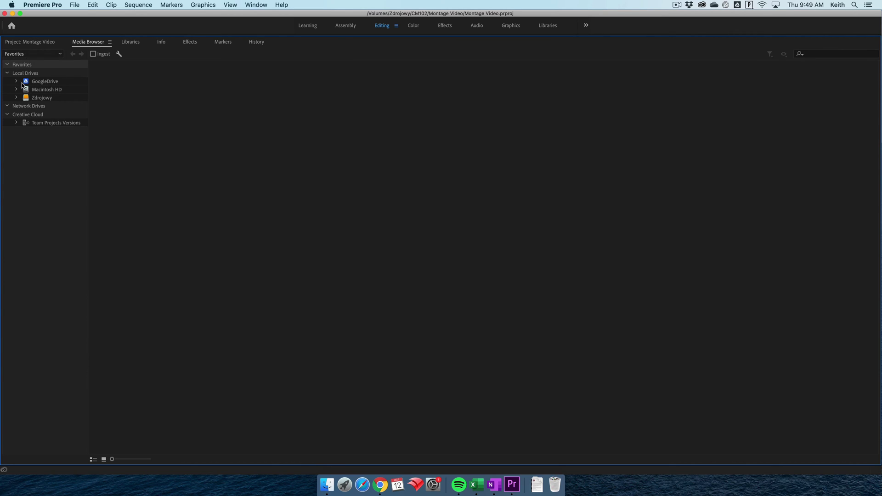
Browse the external drive to the Video folder inside CM102 > Montage Video
left_click(26, 100)
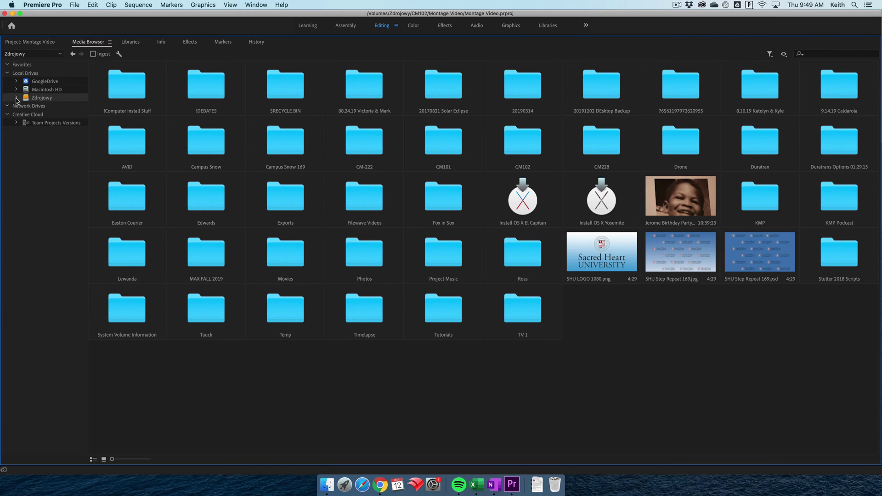
left_click(16, 99)
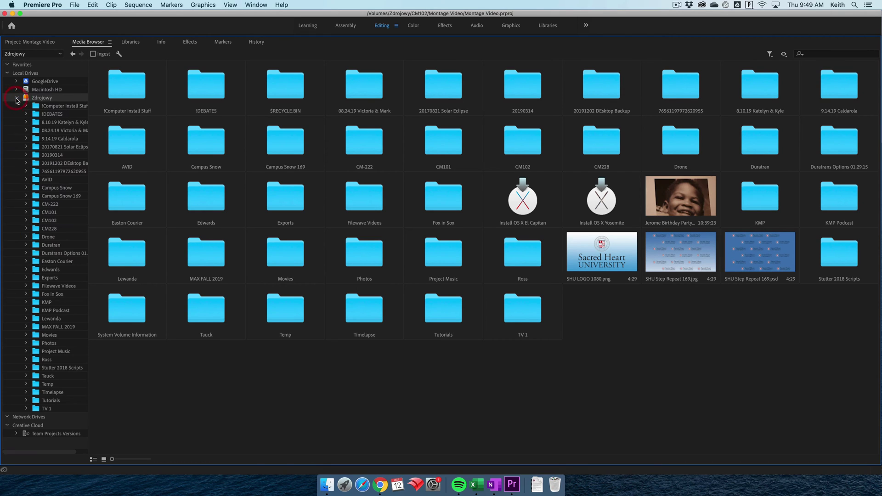
left_click(26, 221)
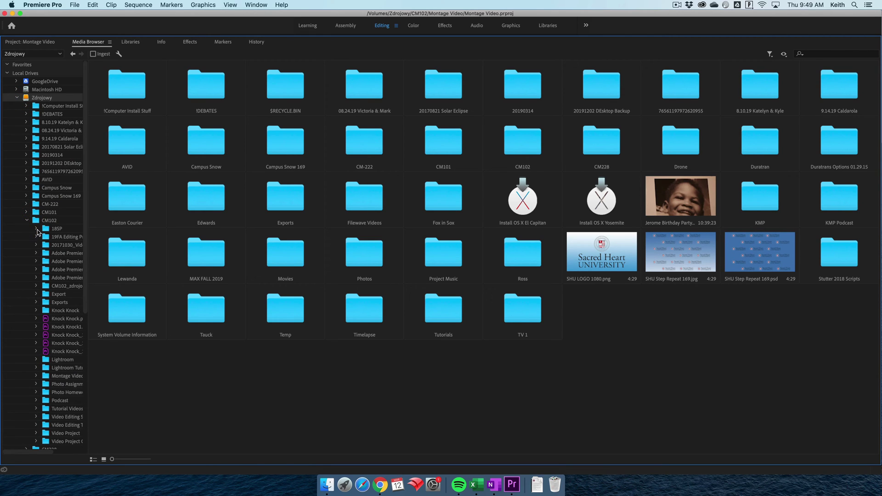
left_click(50, 376)
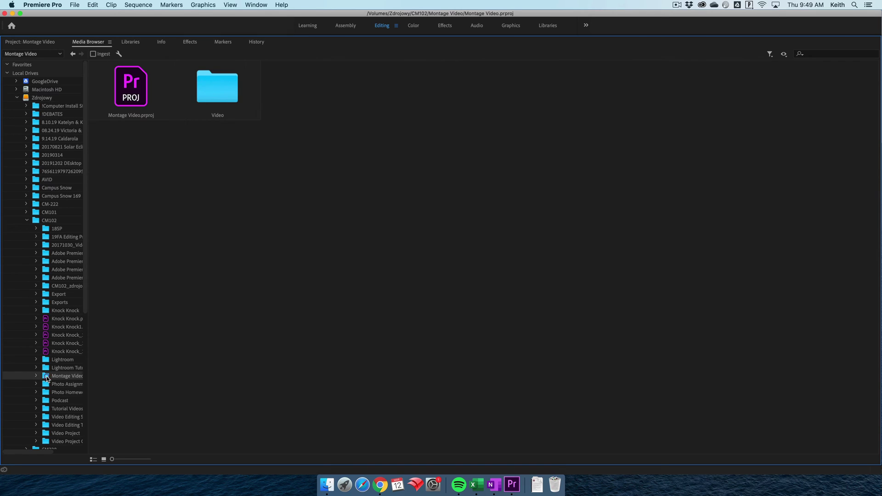
double_click(226, 95)
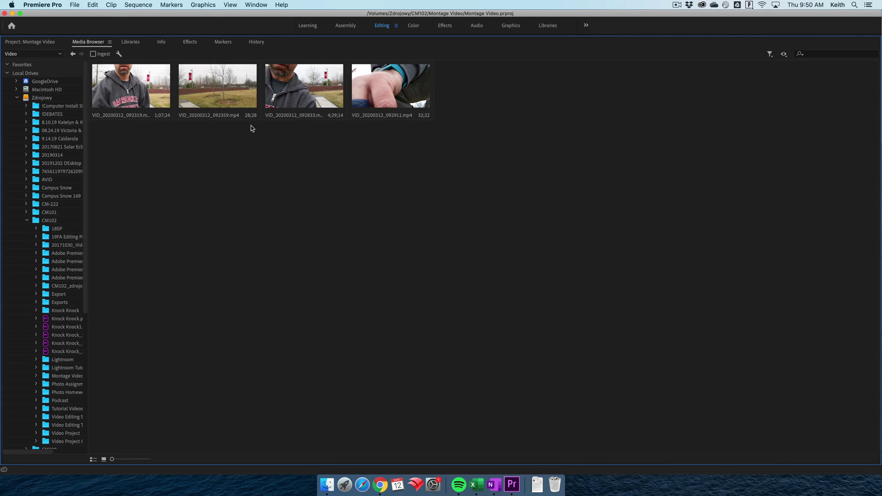
Import all four VID_20200312 clips from the Video folder into the project
left_click_drag(449, 137, 114, 91)
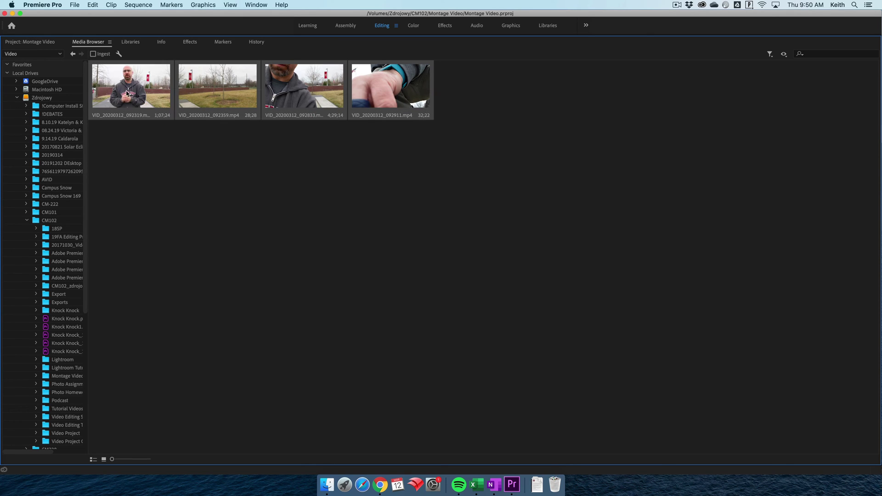
right_click(127, 89)
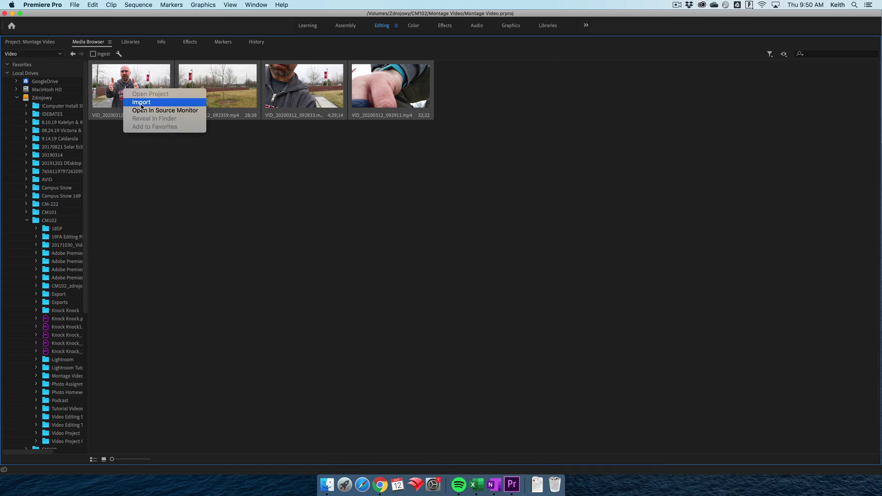
left_click(141, 107)
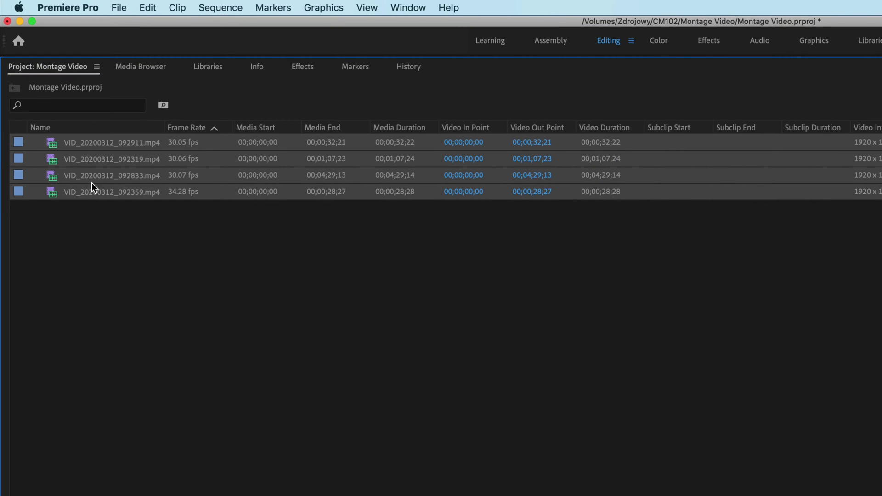
left_click(93, 142)
left_click(94, 142)
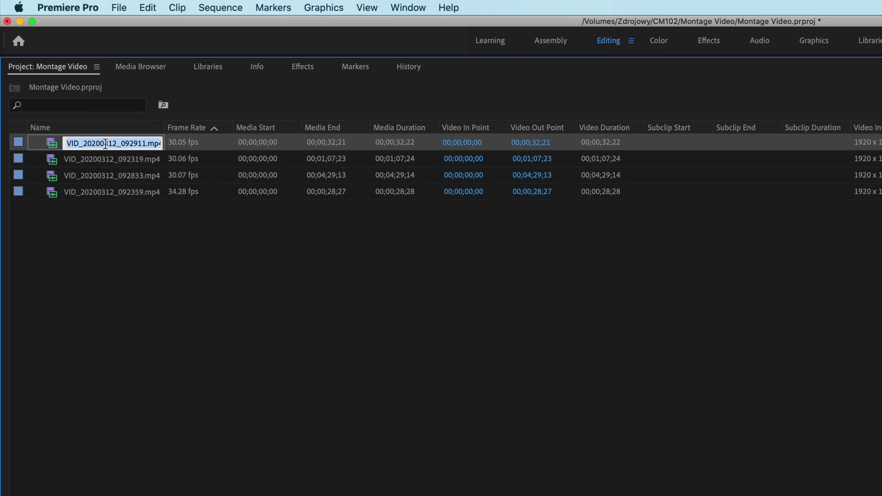
left_click(101, 222)
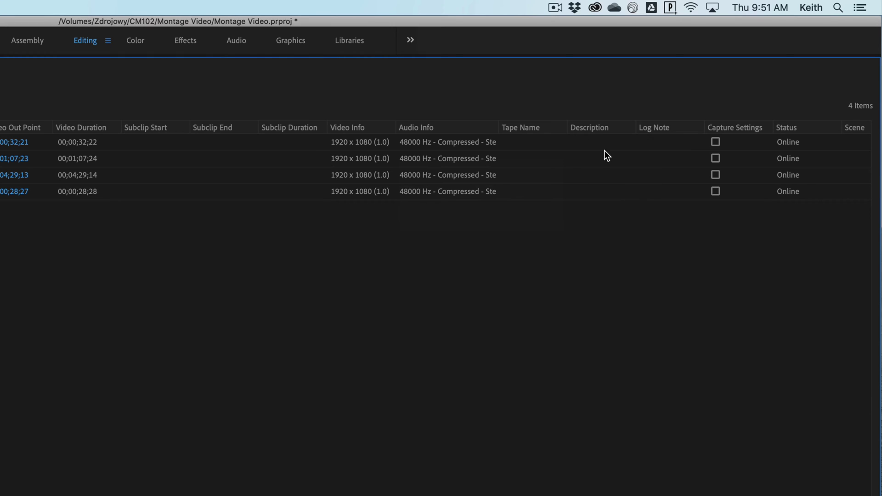
Examine the imported clips' metadata columns, from video and audio info through to Status, Good and Hide
scroll(731, 154, "right", 5)
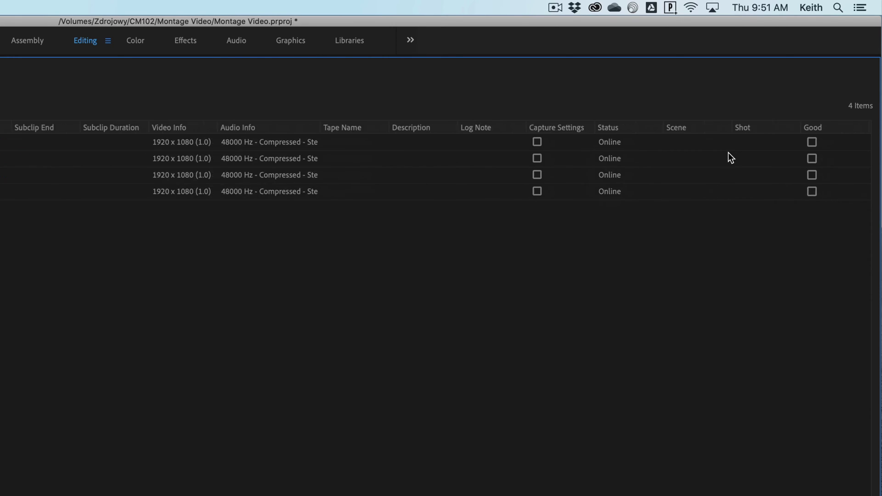
scroll(746, 146, "left", 1)
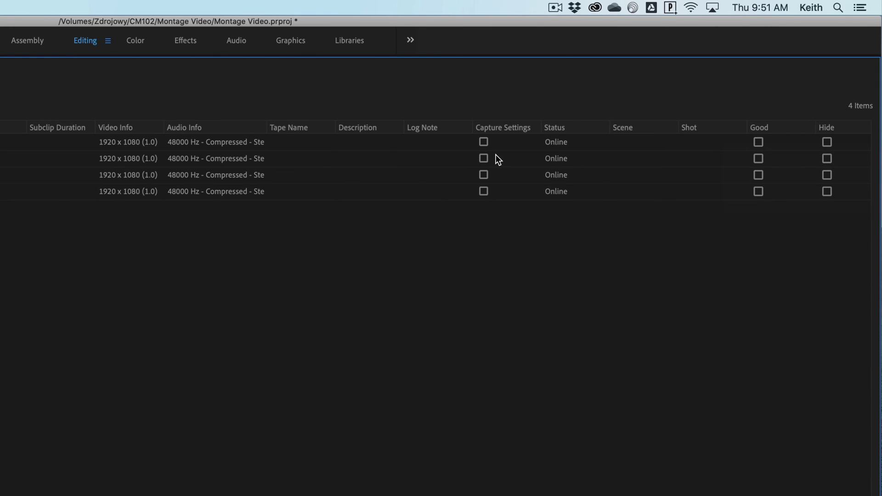
scroll(499, 159, "left", 10)
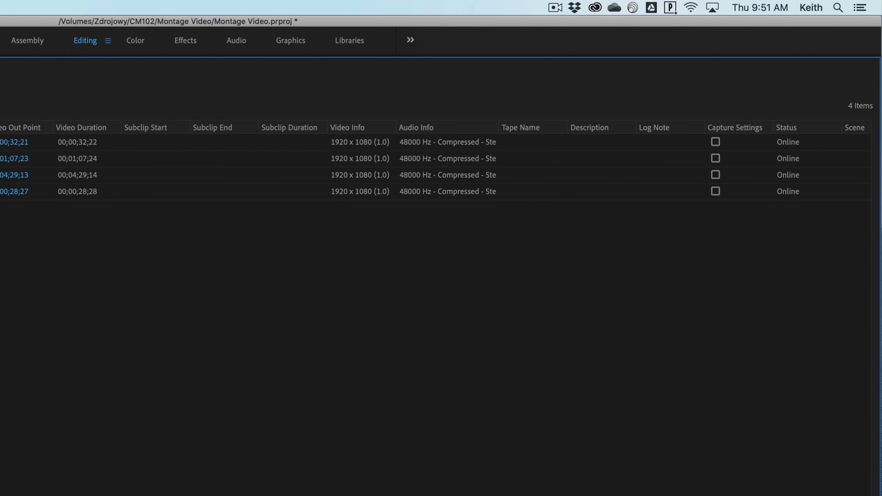
Restore the maximized Project panel to its normal size, preview the clips as thumbnails and return to list view
key("grave")
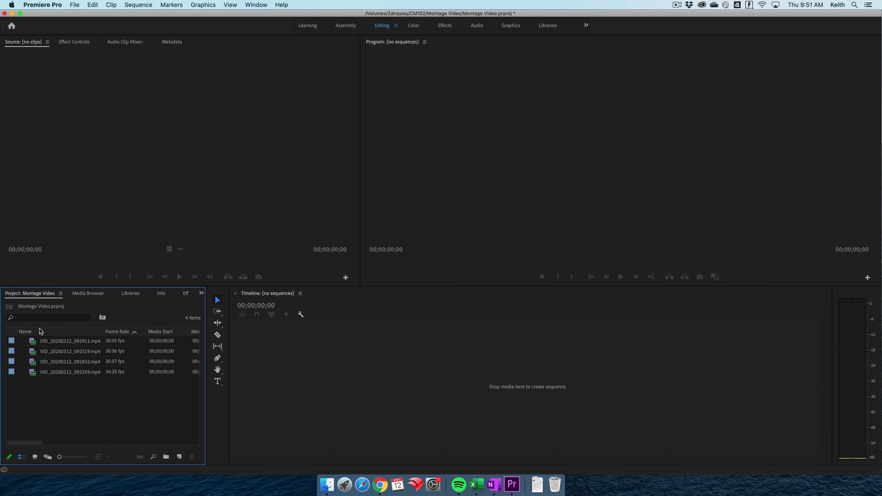
left_click(35, 457)
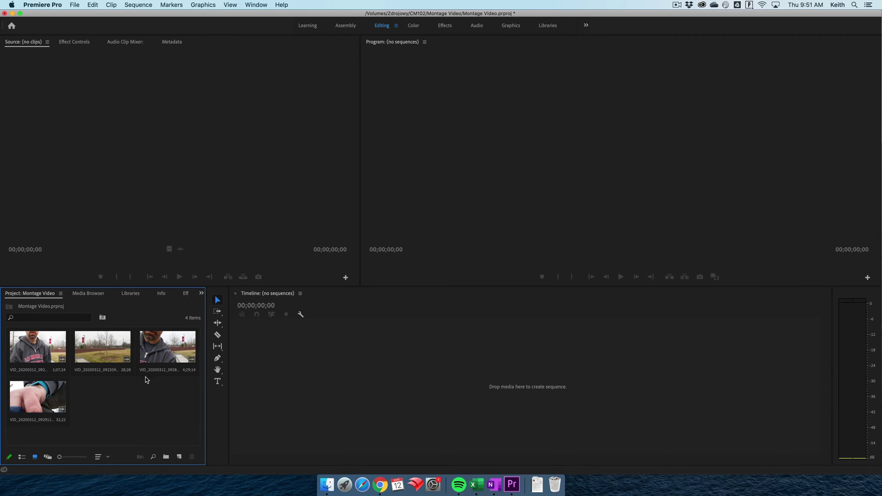
left_click(22, 456)
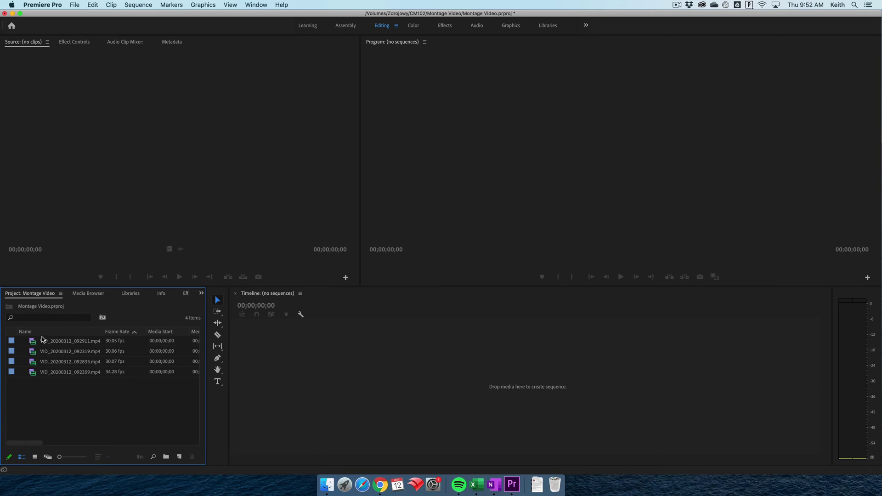
right_click(36, 395)
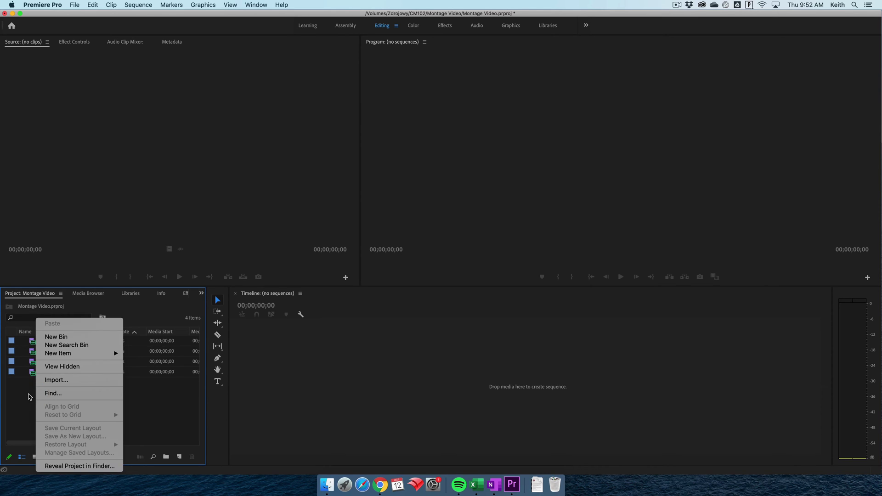
left_click(29, 396)
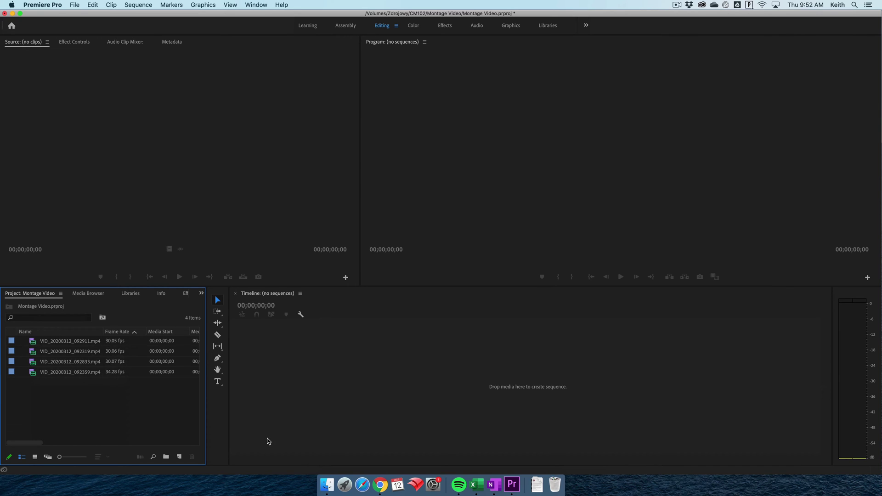
left_click(327, 486)
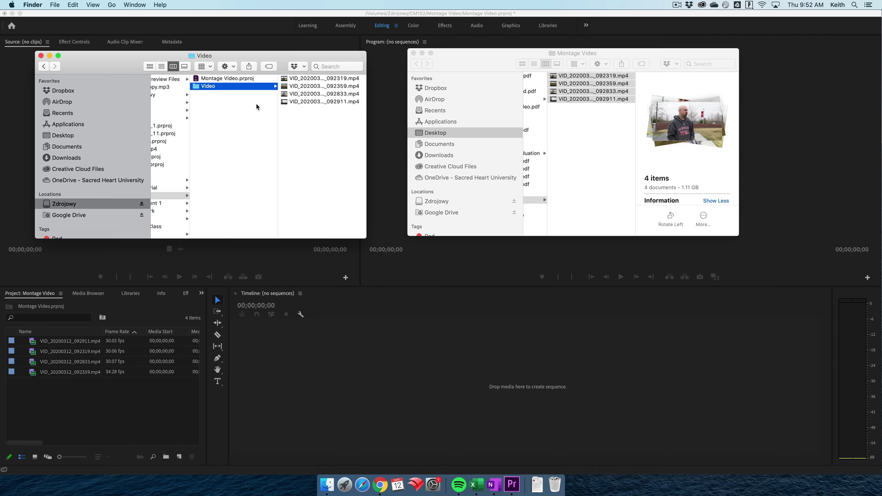
left_click(67, 395)
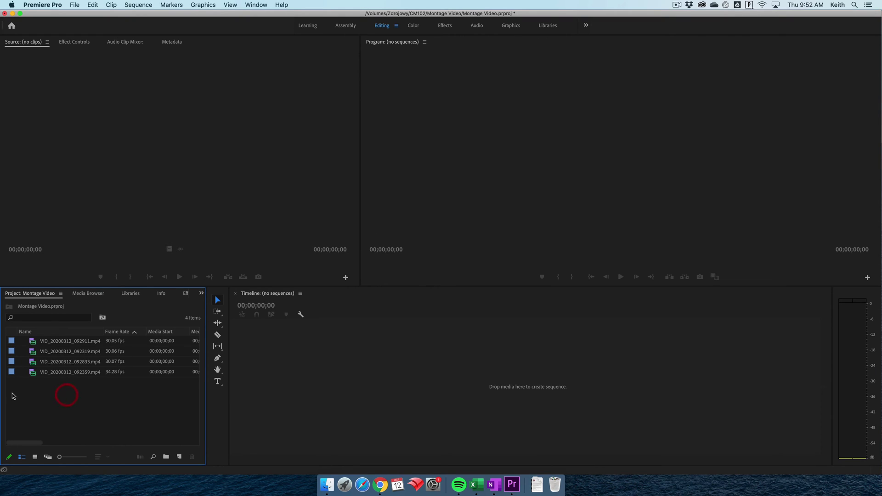
Create a new bin named Video in the project
right_click(45, 399)
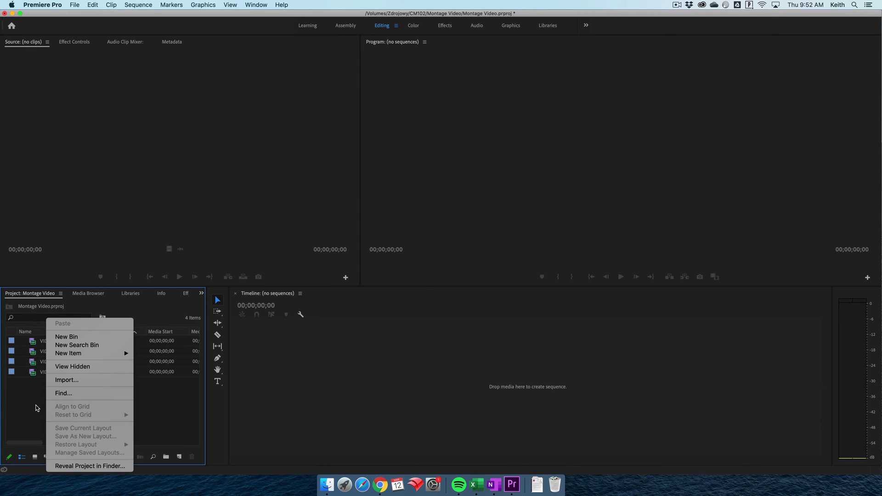
left_click(77, 338)
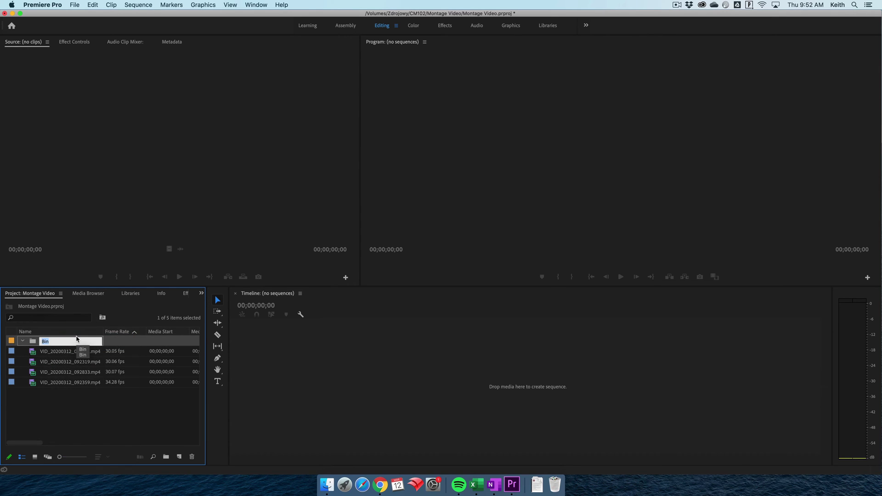
type("Video")
key("Return")
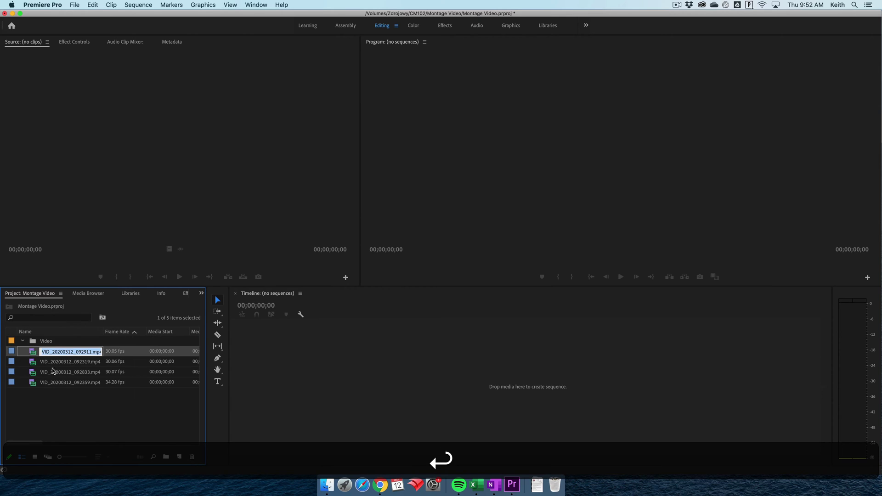
left_click(44, 393)
Move all four clips into the Video bin, check its contents and leave the bin collapsed
left_click_drag(35, 399, 31, 352)
left_click_drag(33, 353, 33, 343)
left_click(23, 341)
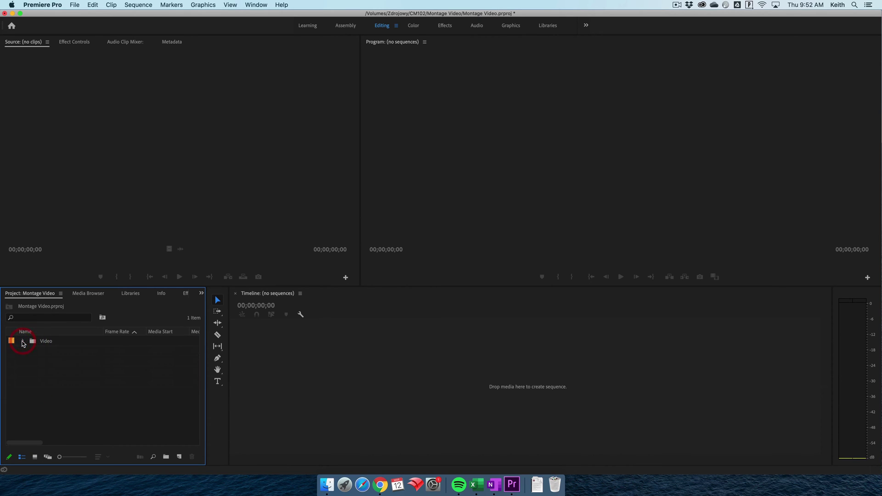
left_click(23, 341)
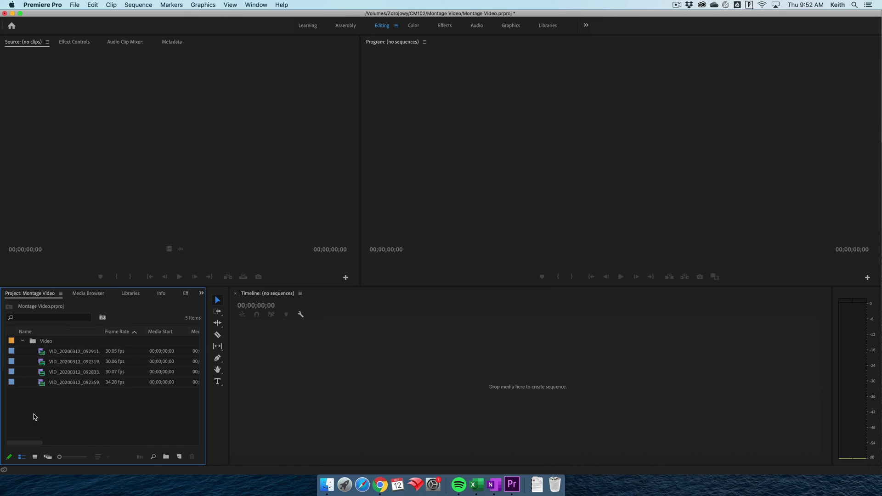
left_click(23, 341)
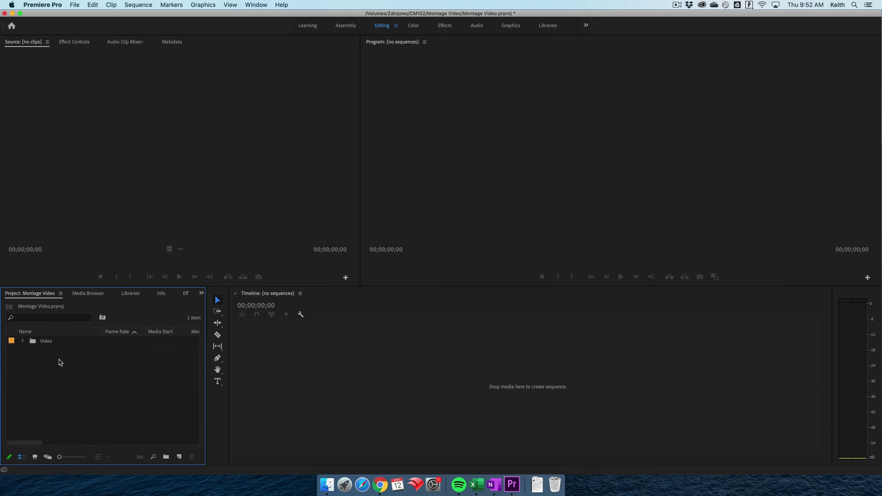
Expand the Video bin and scrub through clips VID_20200312_092319 and VID_20200312_092911 in the Source Monitor
left_click(23, 341)
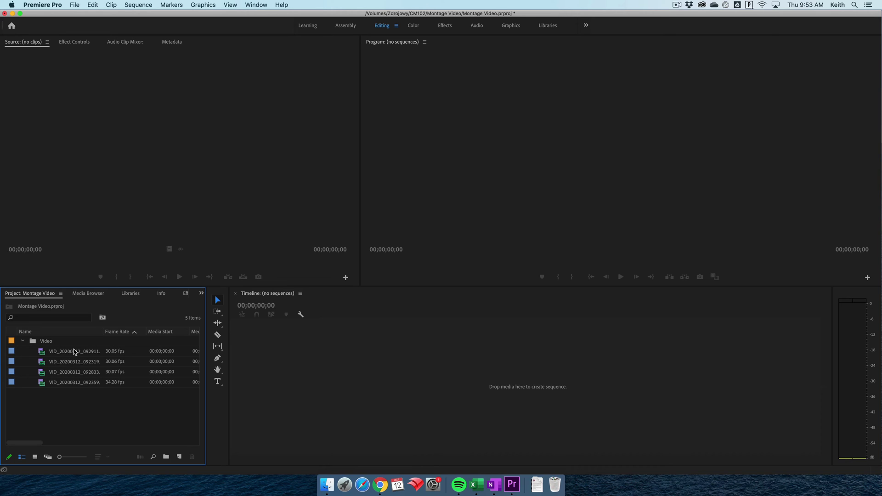
double_click(40, 365)
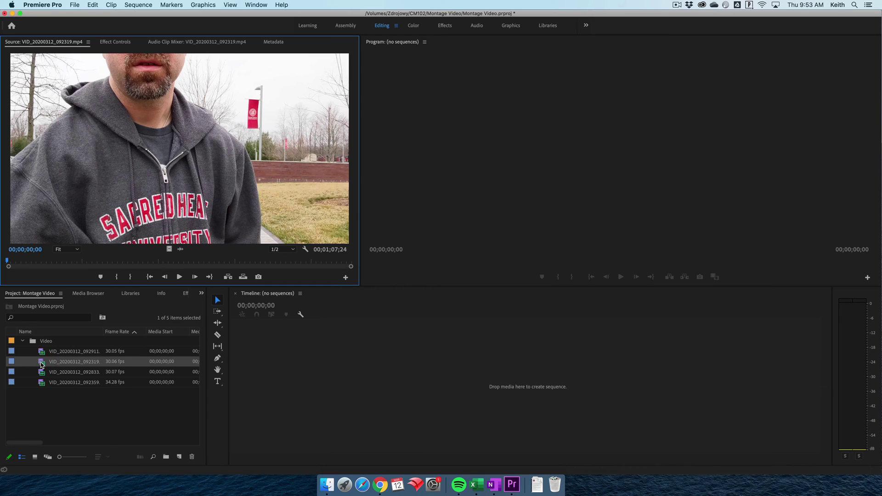
left_click_drag(18, 263, 321, 261)
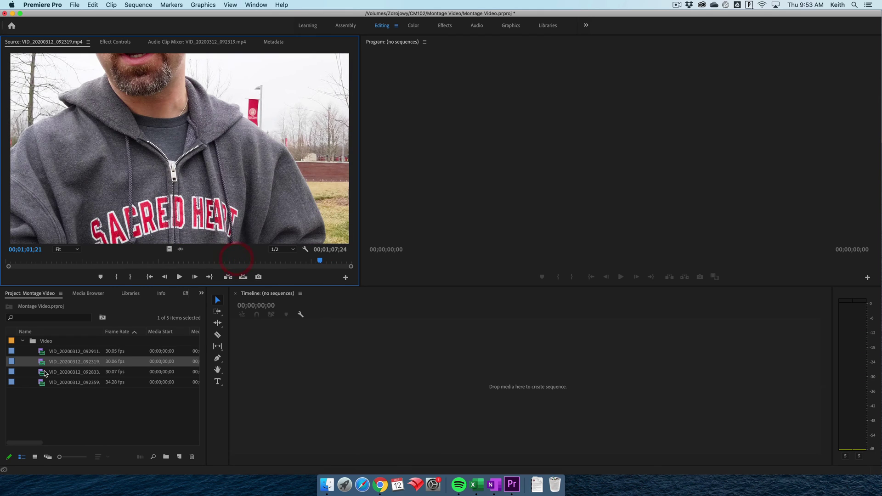
left_click(42, 375)
double_click(42, 352)
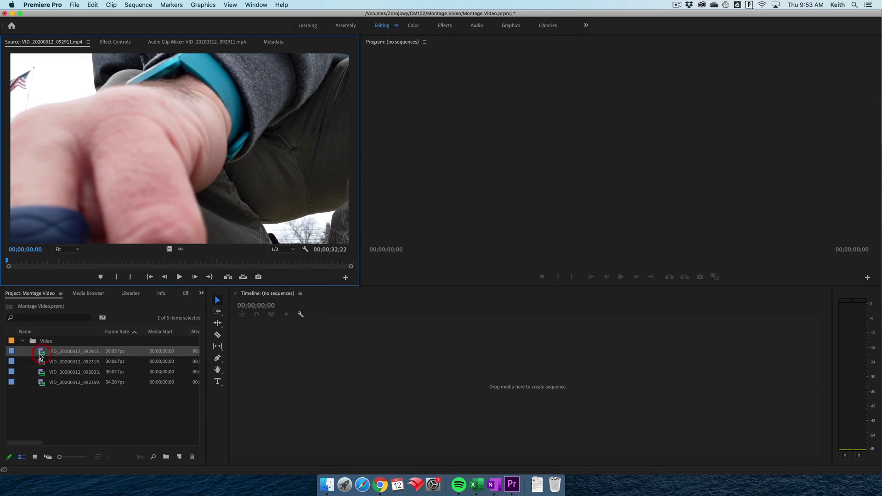
mouse_move(90, 261)
left_mouse_down()
mouse_move(116, 258)
mouse_move(92, 260)
left_mouse_up()
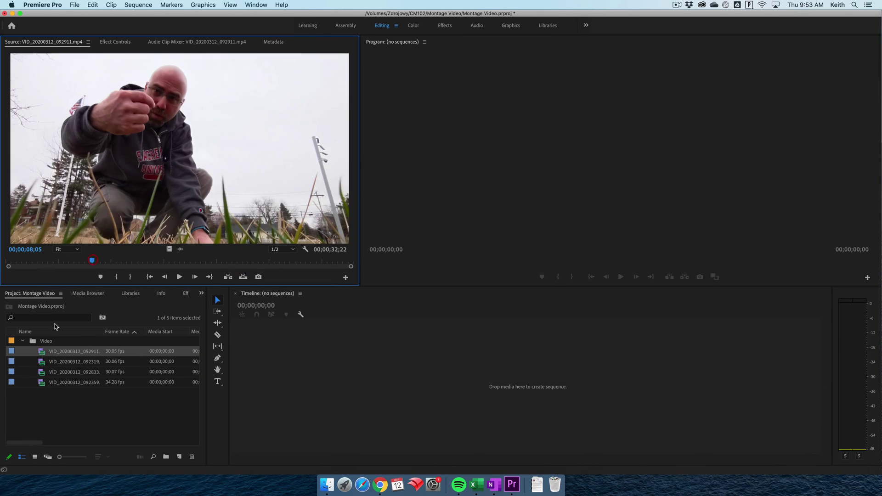
Sort the bin's clips by name and mark VID_20200312_092359 with In at 00;00;09;16 and Out at 00;00;17;13
left_click(54, 332)
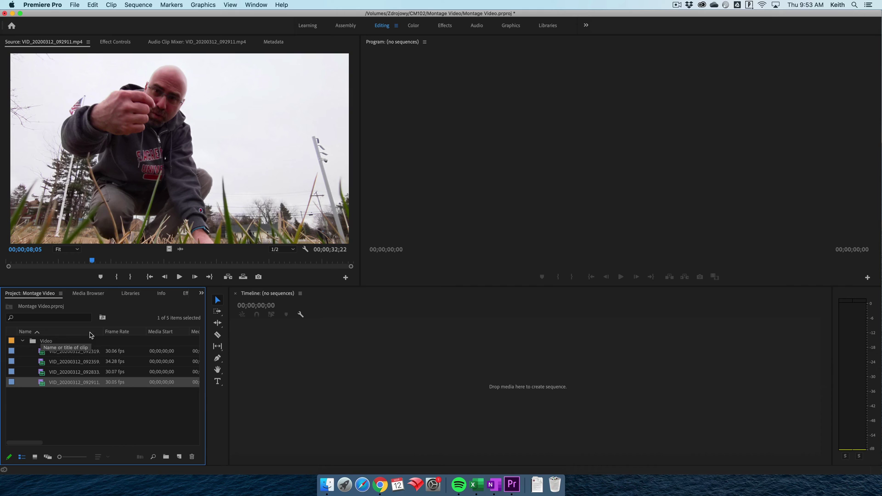
left_click(41, 352)
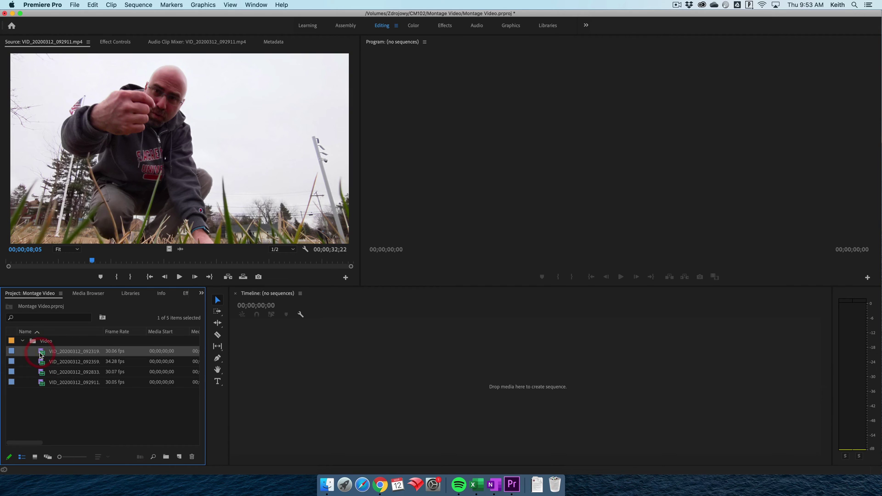
double_click(40, 362)
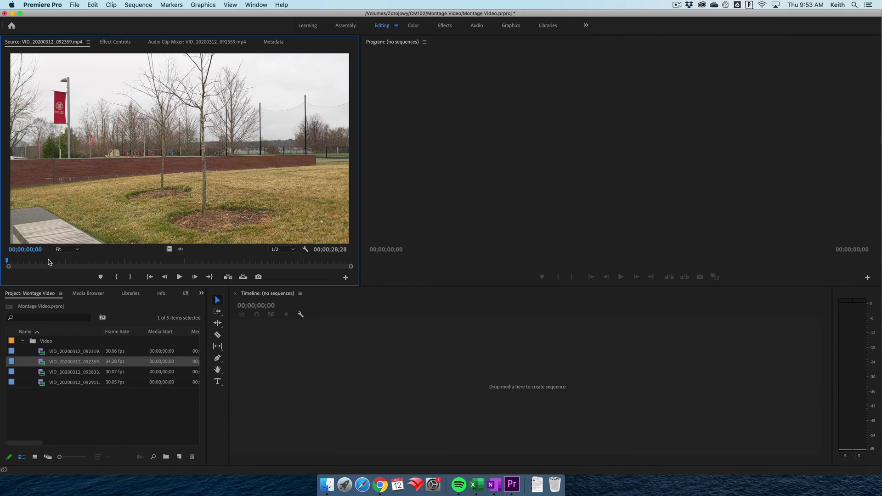
left_click_drag(51, 261, 121, 261)
key("XF86AudioMute")
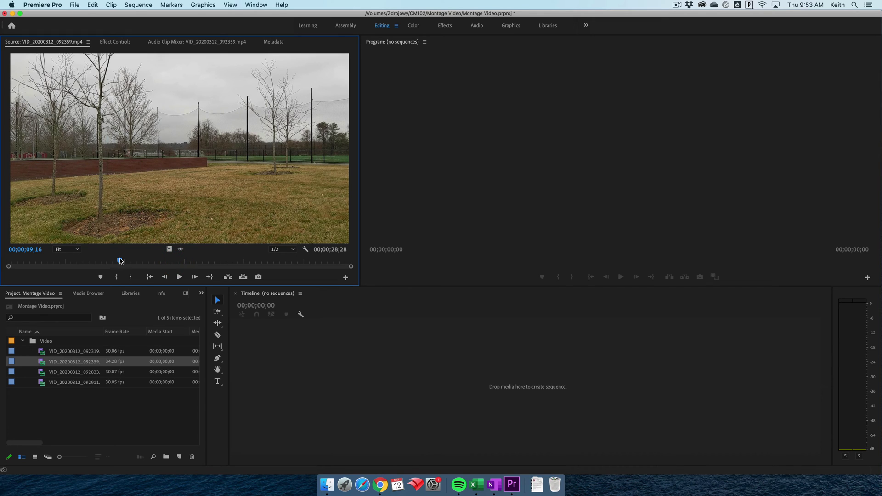
key("i")
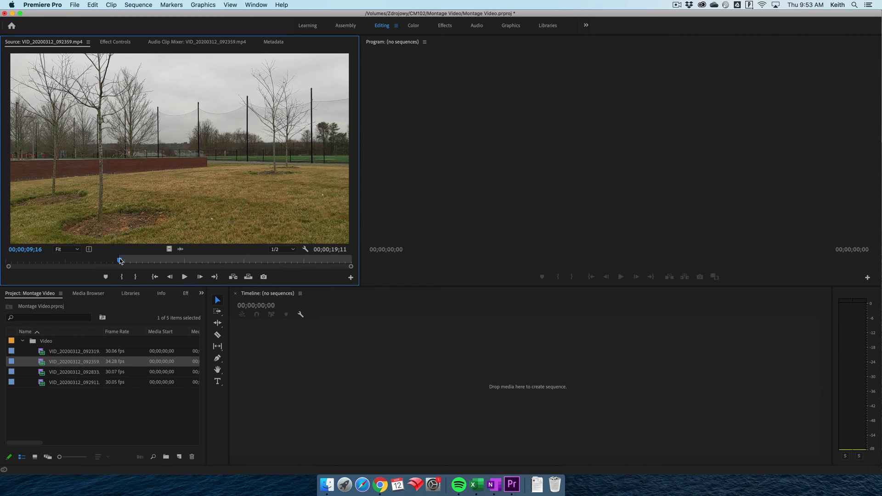
left_click_drag(120, 261, 216, 262)
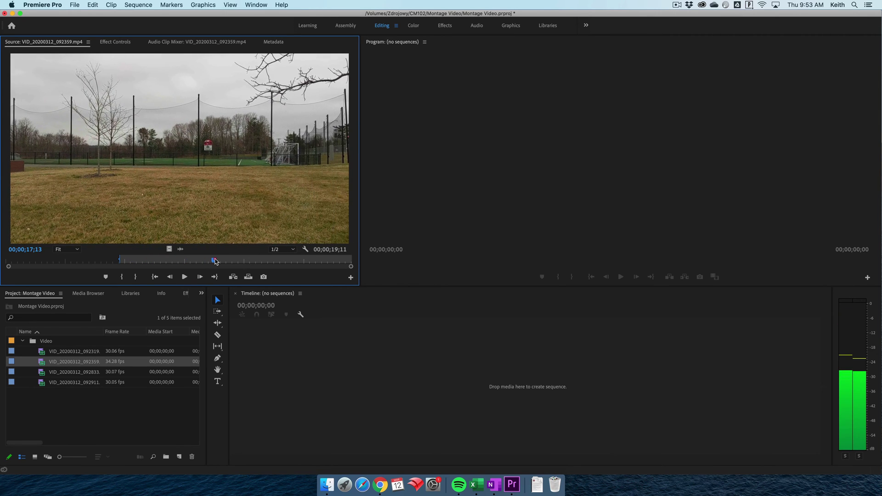
key("o")
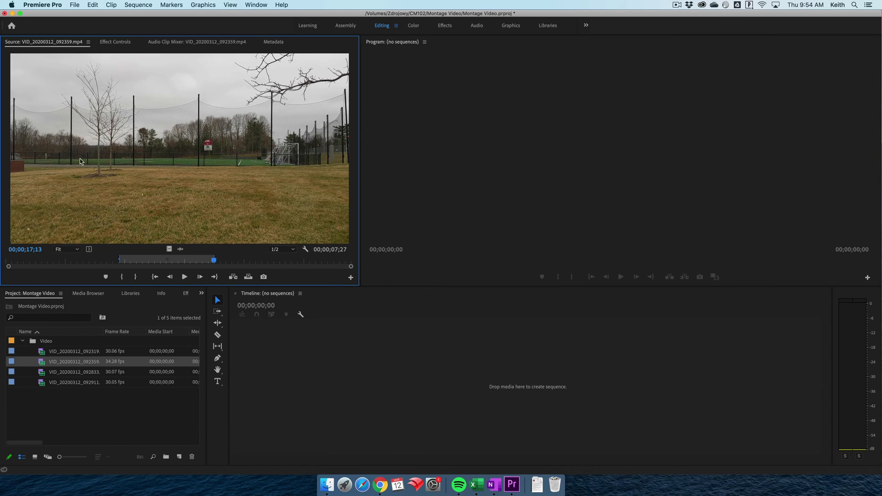
Move the source clip's In point to 00;00;09;17 and return its playhead to the Out point
left_click_drag(113, 260, 89, 263)
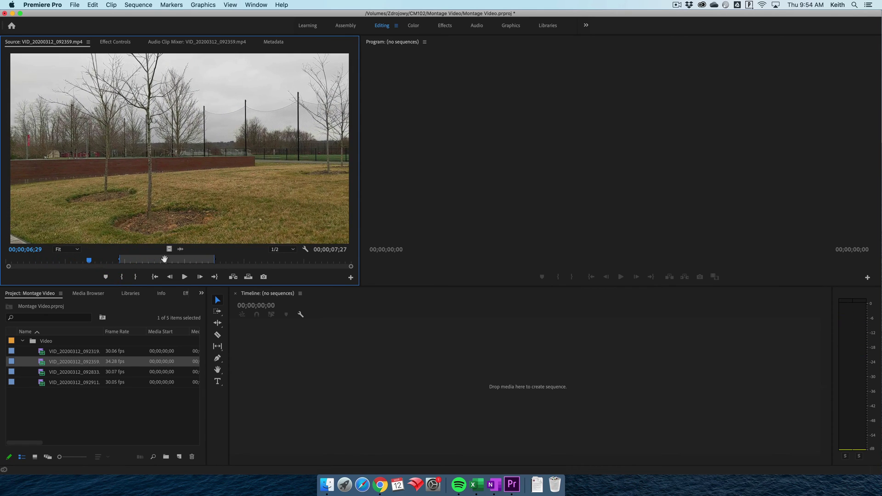
left_click(93, 262)
left_click_drag(93, 262, 120, 261)
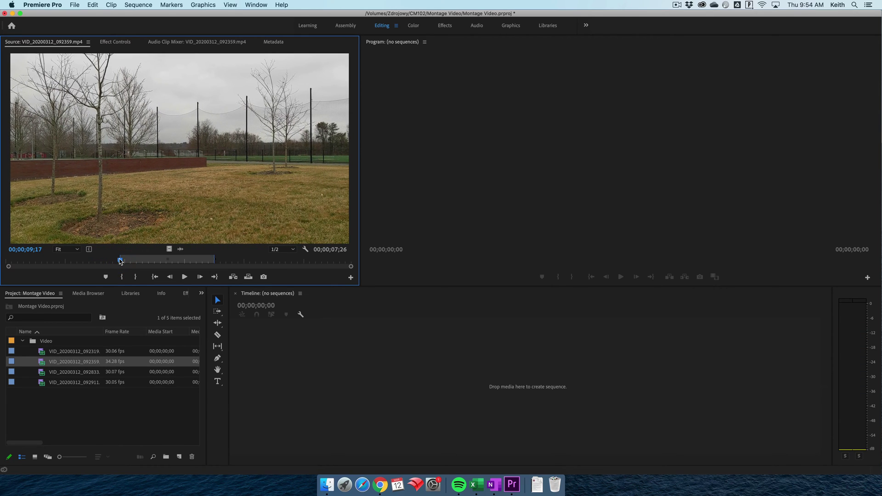
left_click_drag(119, 263, 213, 260)
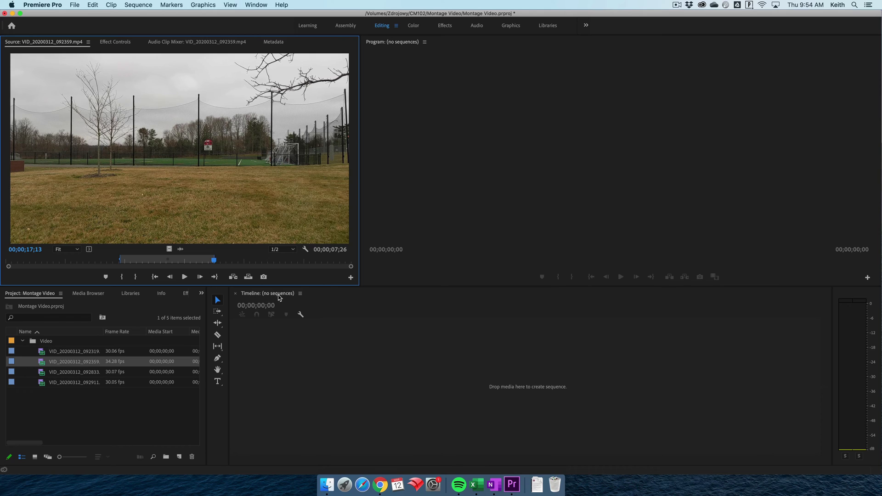
left_click(134, 401)
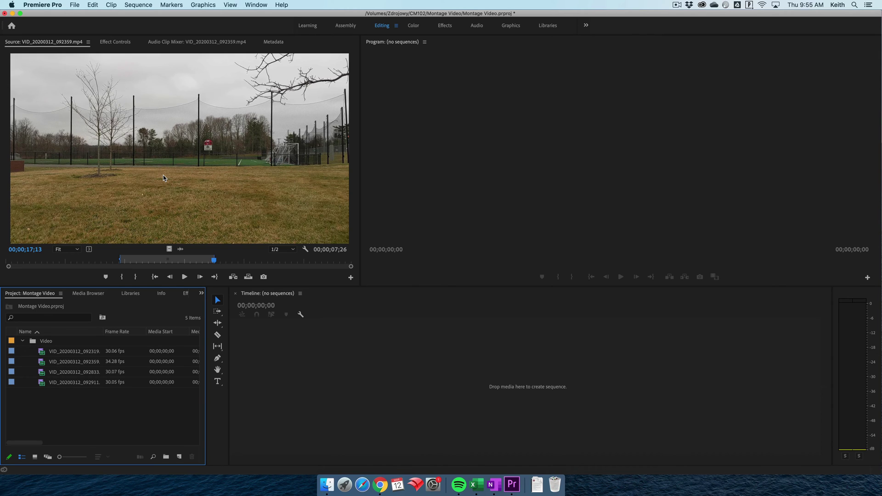
left_click(180, 462)
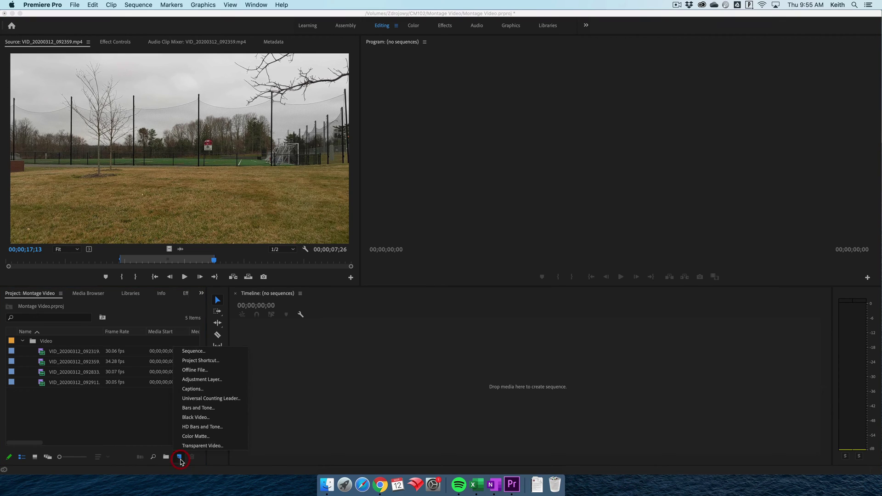
left_click(203, 352)
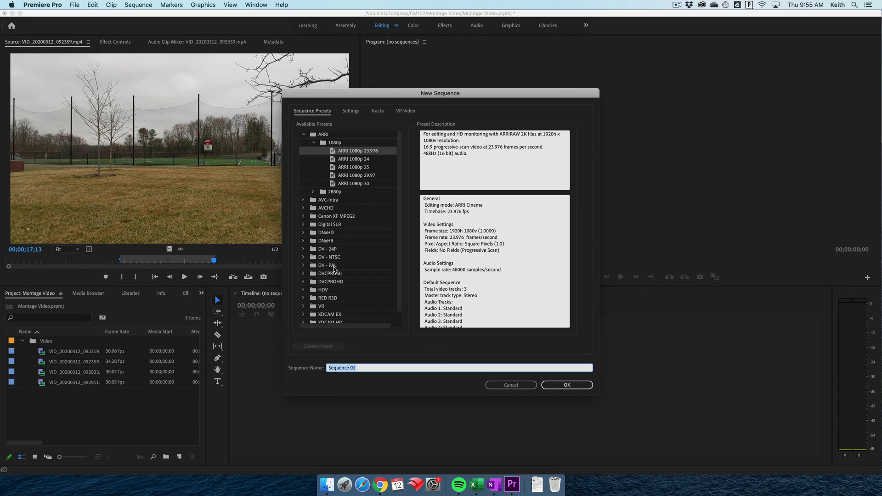
scroll(339, 171, "down", 1)
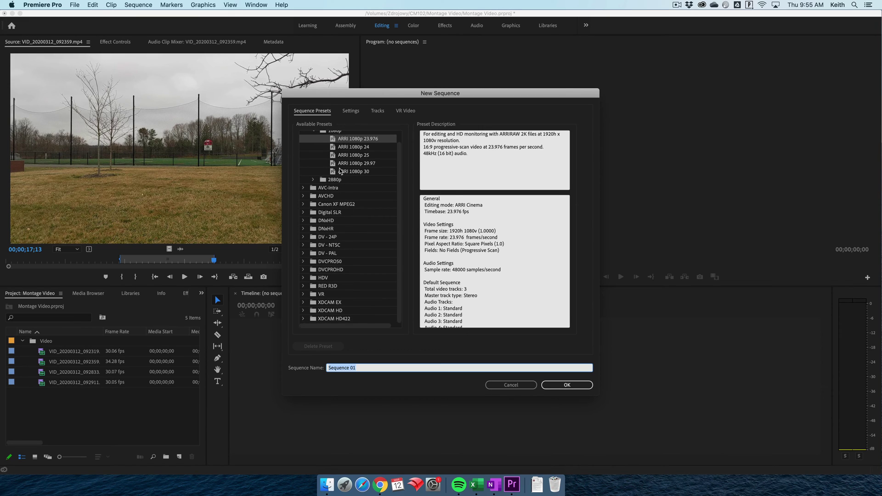
scroll(328, 259, "up", 1)
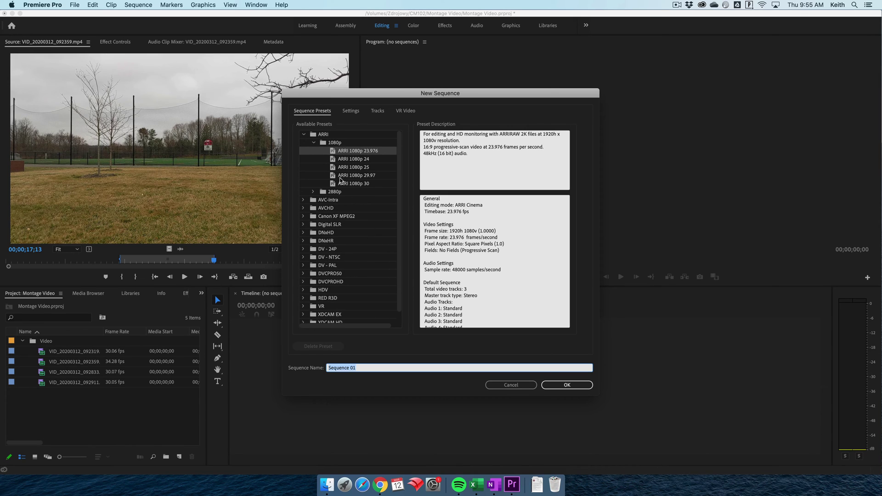
left_click(524, 387)
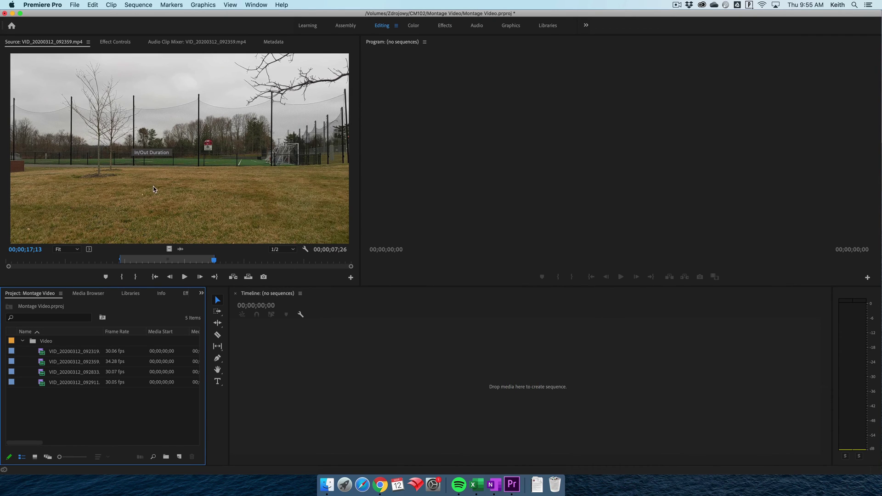
Create a sequence from the marked range of VID_20200312_092359 and rename the sequence Montage
left_click_drag(154, 187, 275, 362)
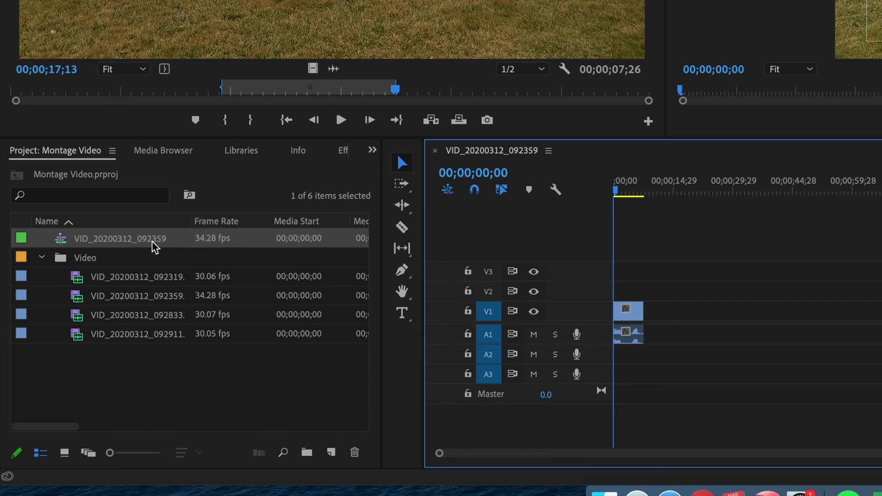
left_click(117, 241)
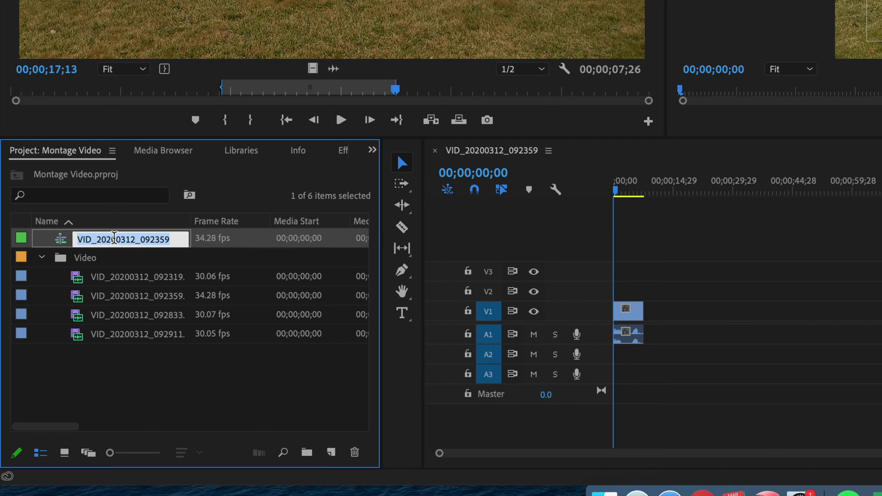
type("Montage")
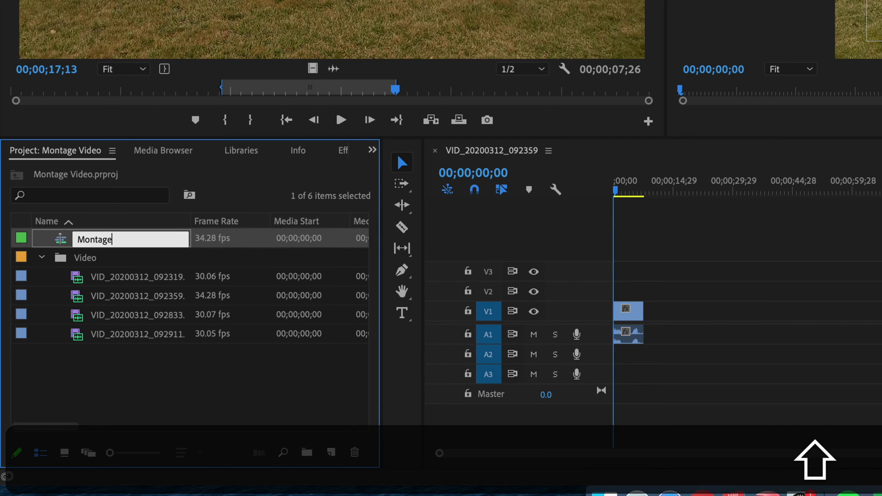
key("Return")
left_click(60, 238)
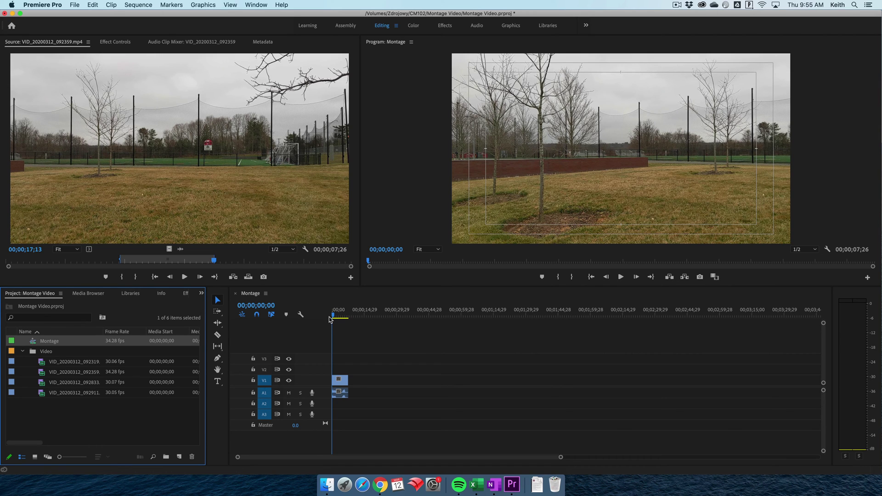
Play back and scrub through the first clip in the Montage sequence
key("space")
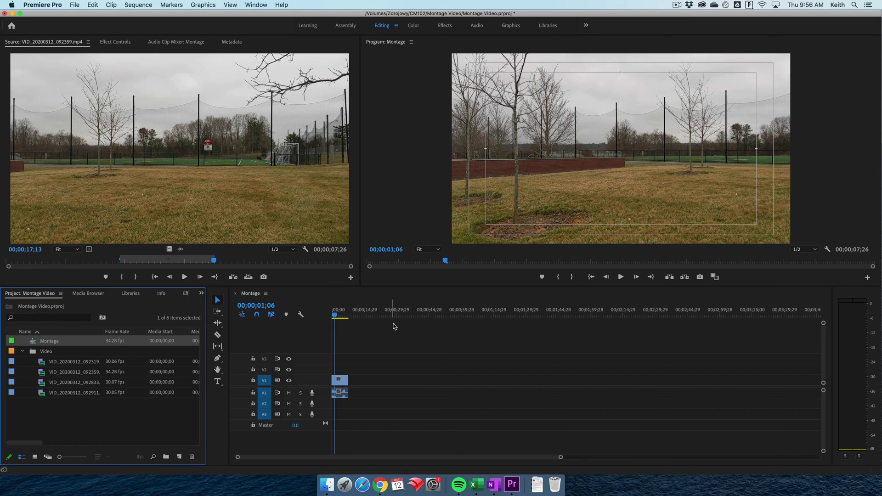
left_click(339, 318)
key("space")
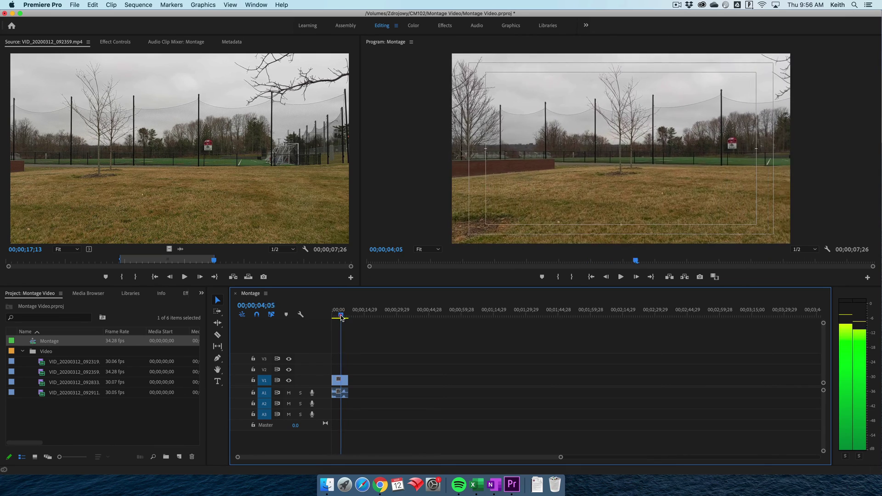
left_click(342, 316)
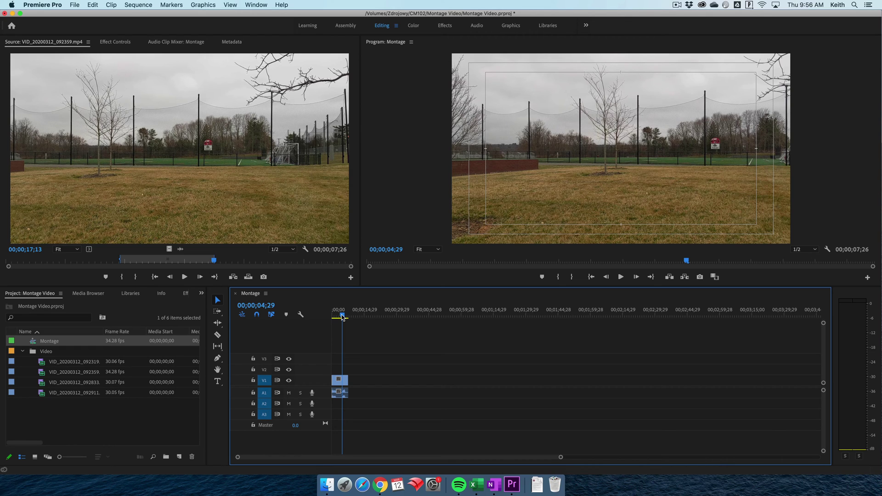
Mark a 00;00;09;13 range of VID_20200312_092833 ending at 00;00;43;19 and place it directly after the first clip in the Montage sequence
key("Down")
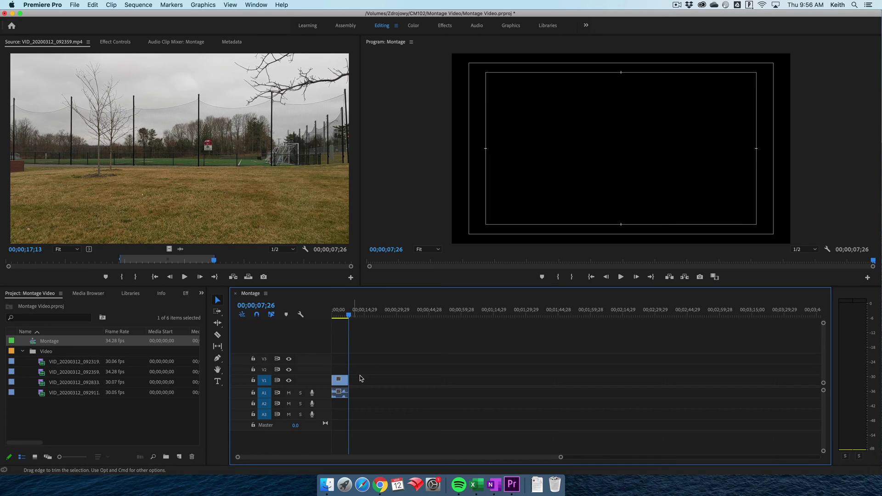
double_click(42, 383)
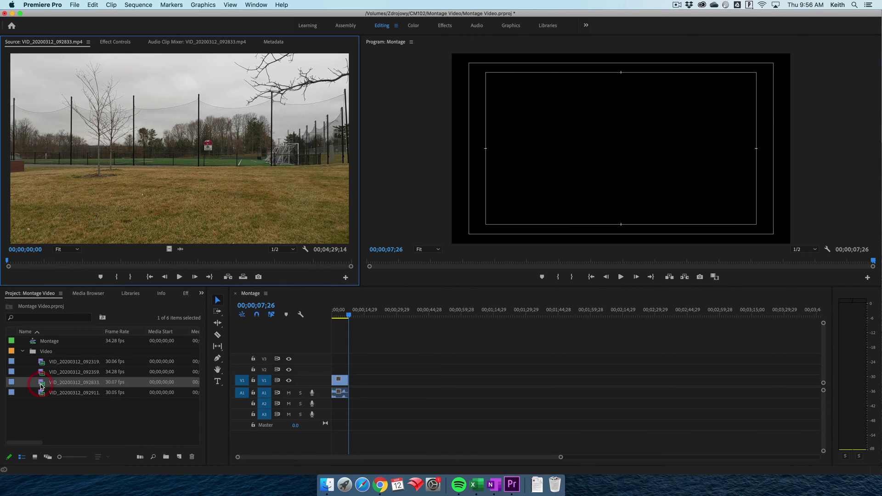
left_click_drag(40, 262, 62, 262)
key("i")
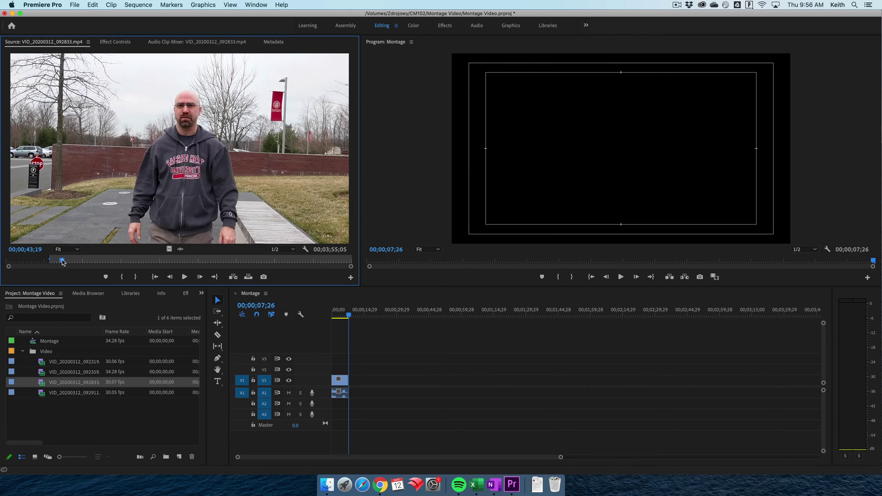
key("o")
left_click_drag(285, 286, 358, 375)
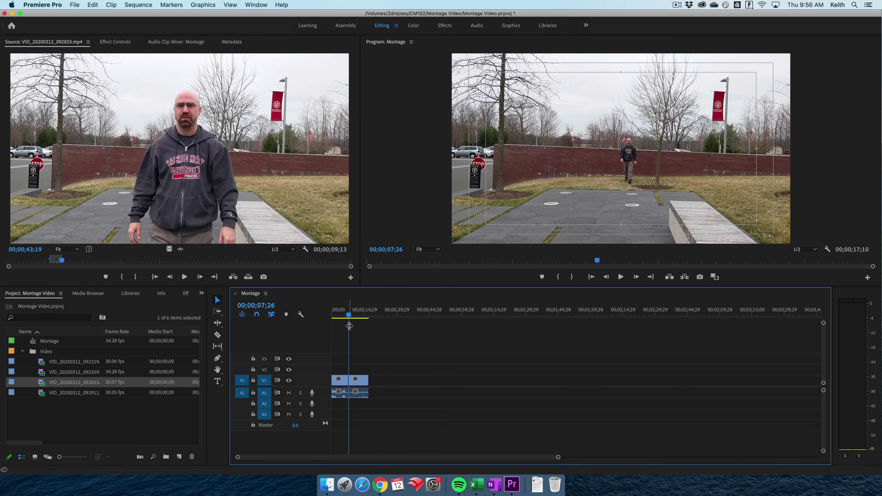
Move the Montage playhead to the sequence's end and mark an In point at 00;01;21;27 in VID_20200312_092833
key("Down")
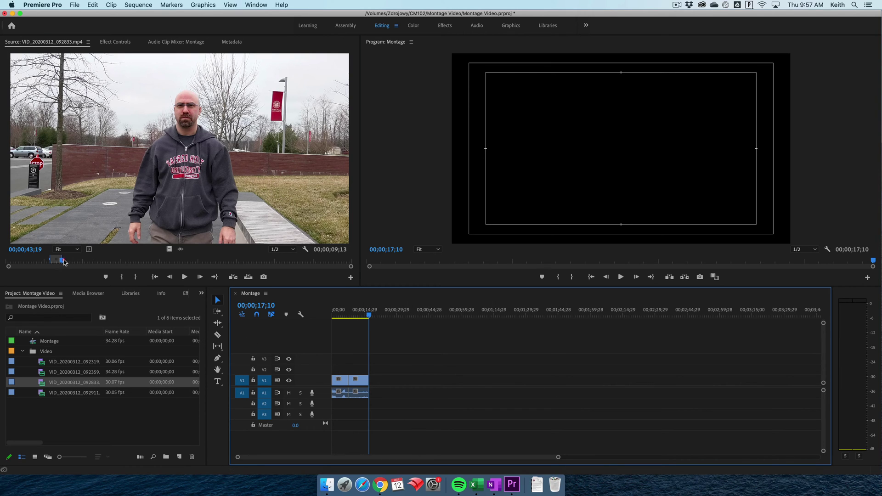
left_click_drag(64, 262, 114, 260)
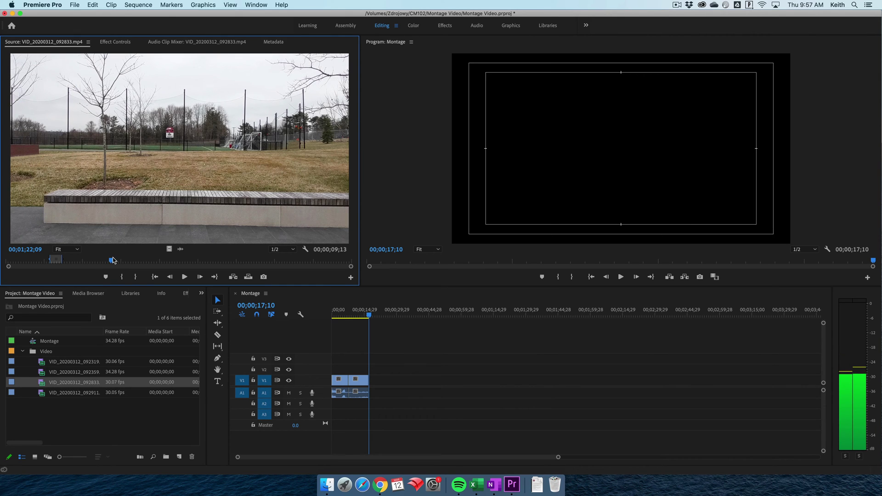
left_click_drag(113, 261, 111, 260)
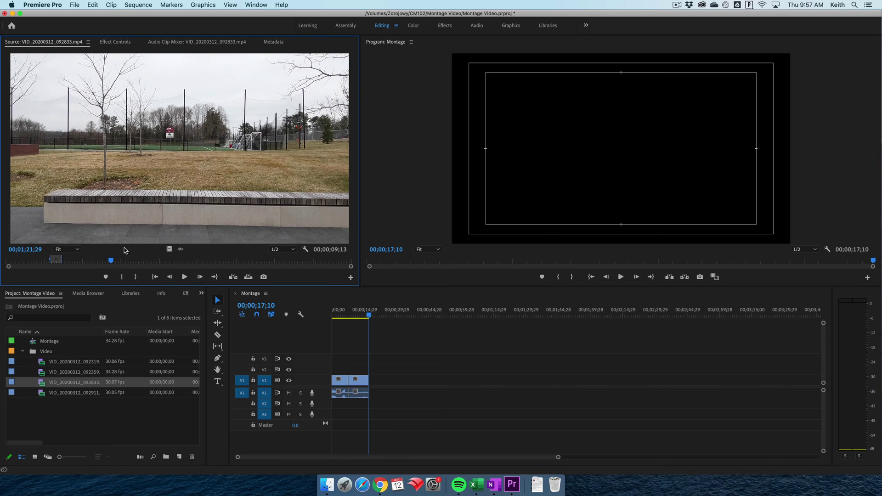
key("Right")
key("Left")
key("Right")
key("Left")
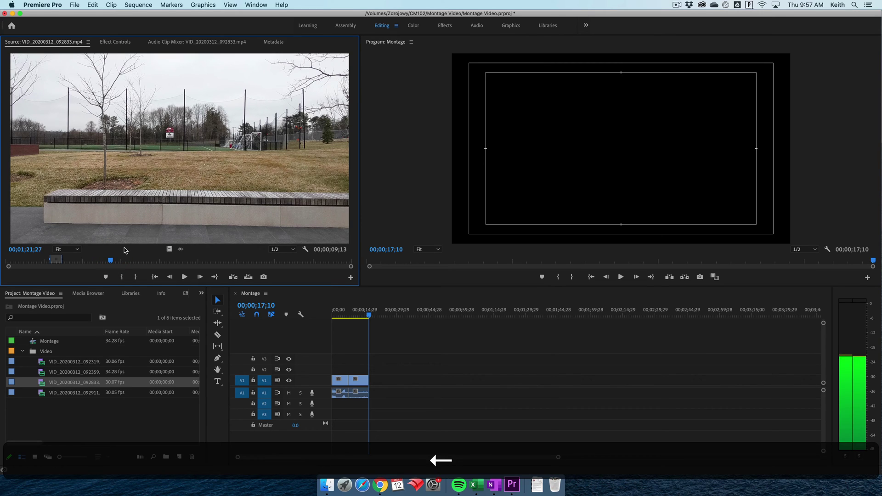
key("Right")
key("Left")
key("Right")
key("Left")
key("i")
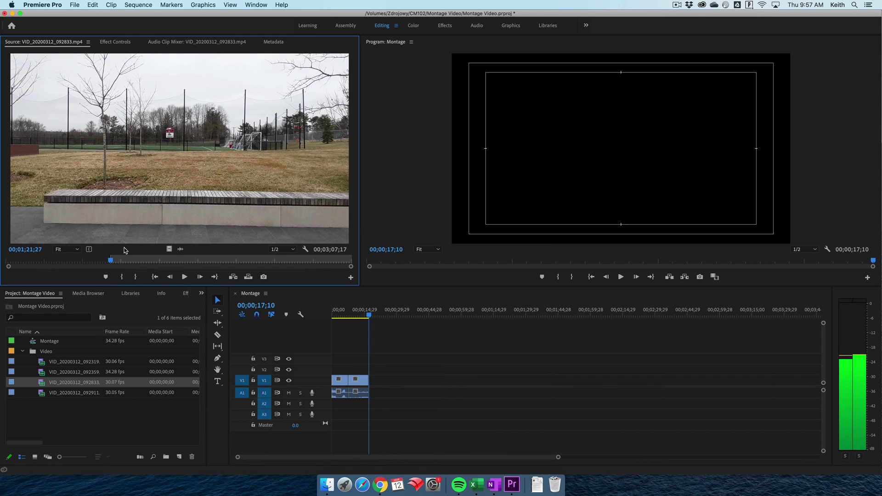
Play and shuttle backward and forward through the bench walk-by shot in VID_20200312_092833 to find where it ends
key("space")
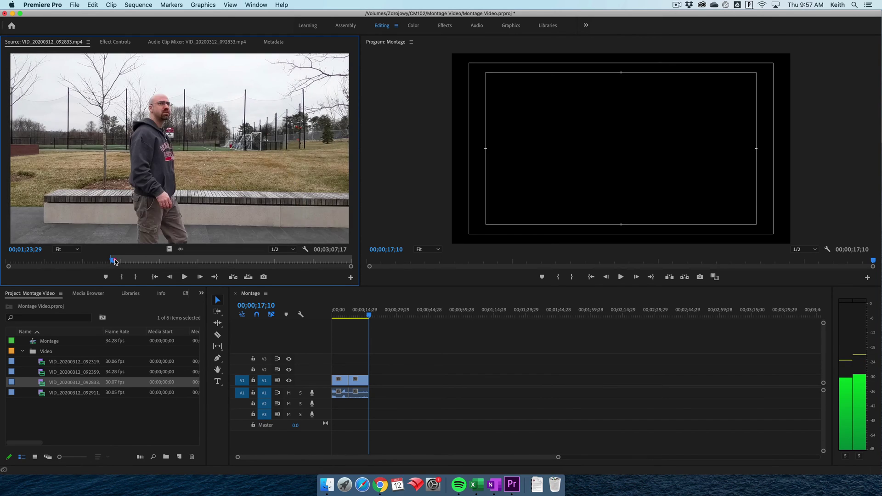
left_click_drag(115, 262, 115, 262)
left_click(114, 262)
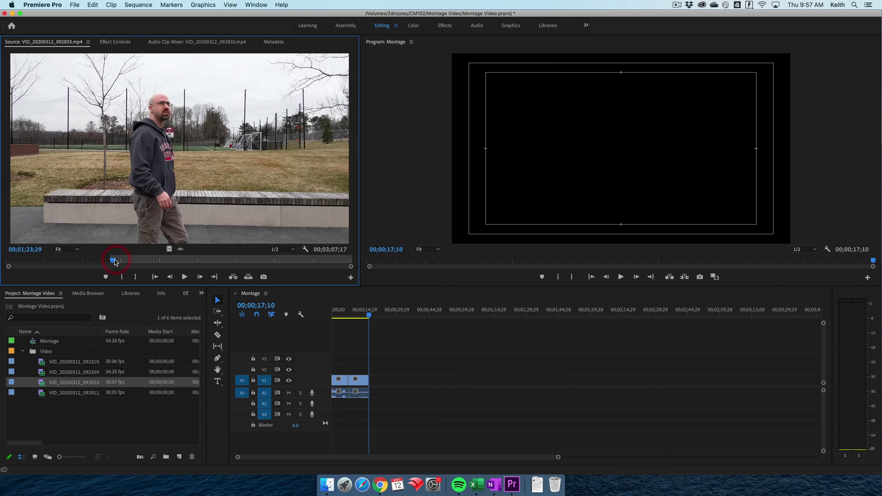
key("space")
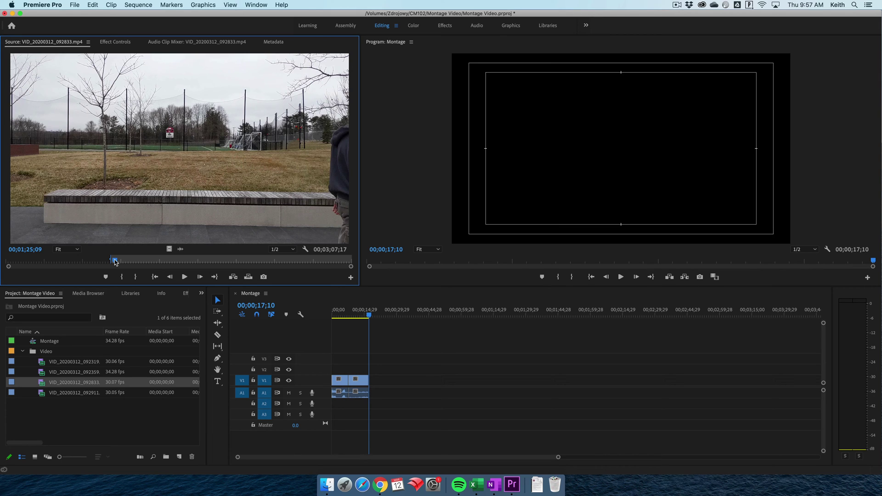
key("space")
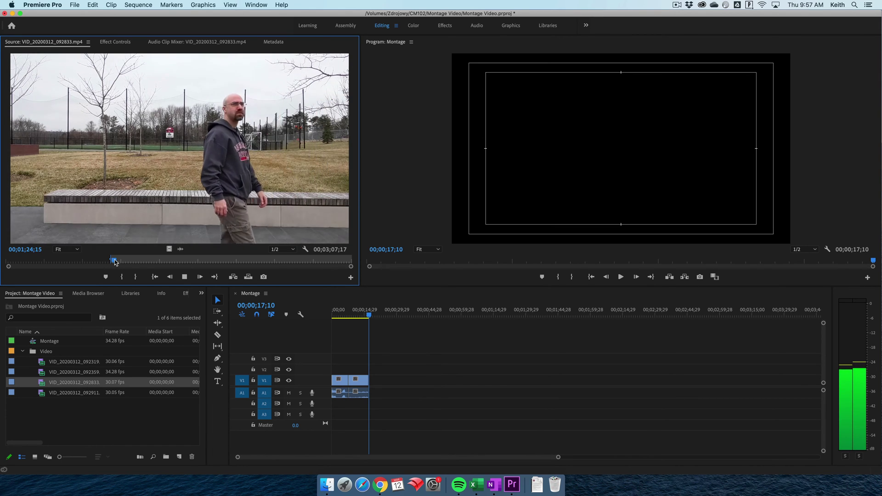
left_click(115, 262)
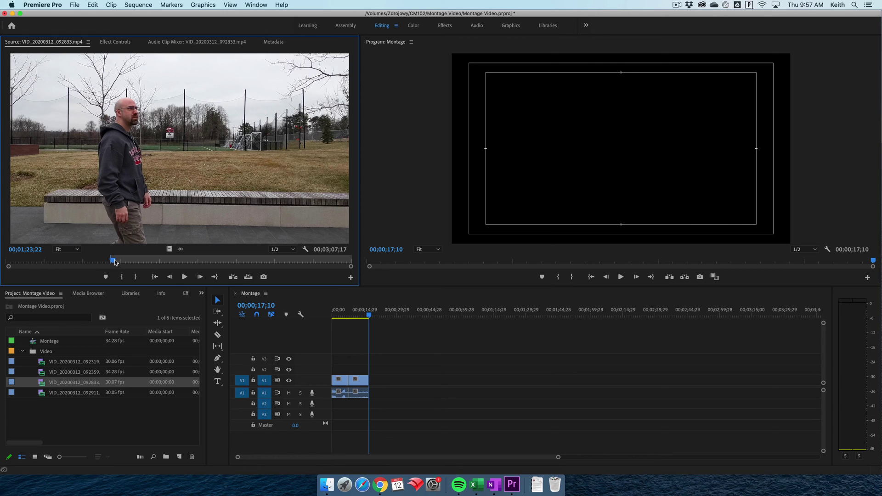
key("j")
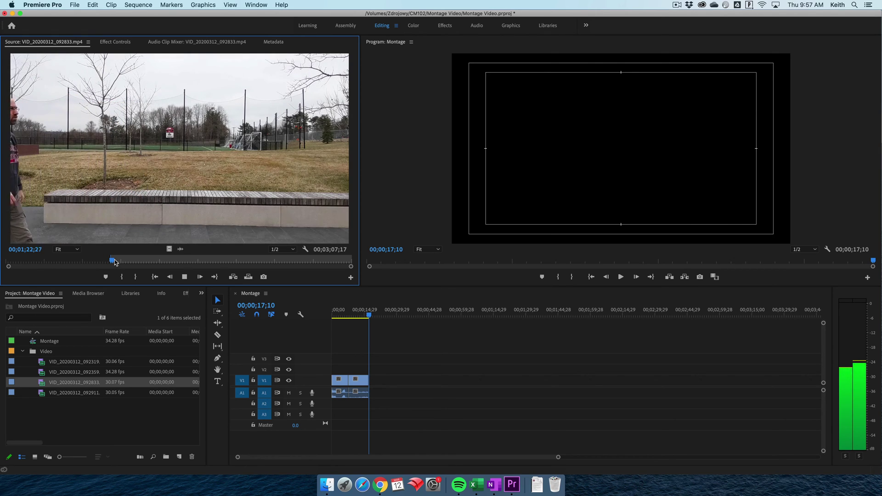
key("l")
key("k")
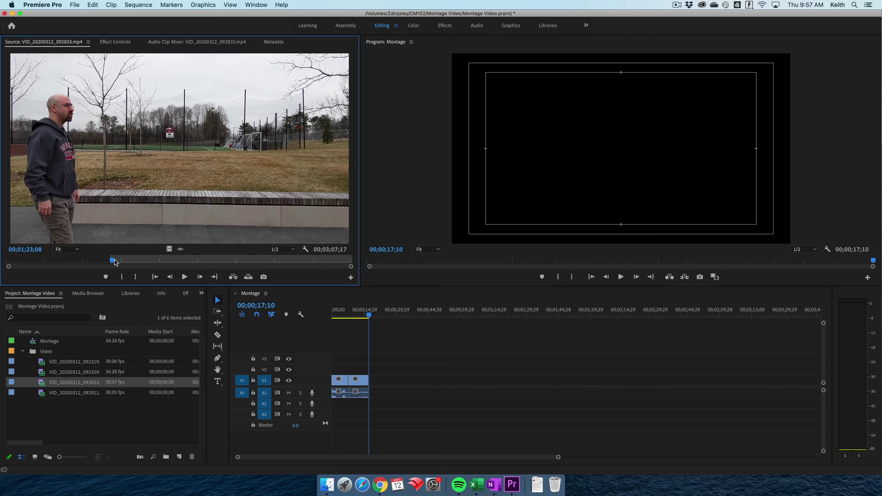
key("space")
key("space")
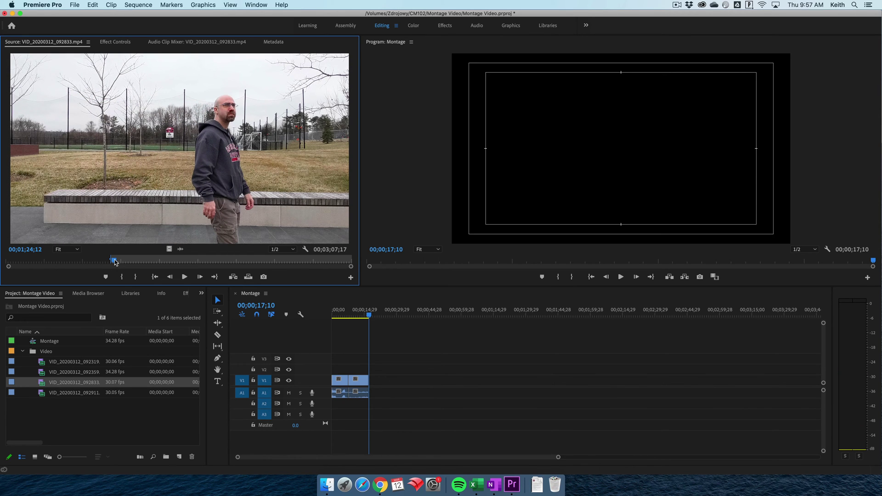
key("j")
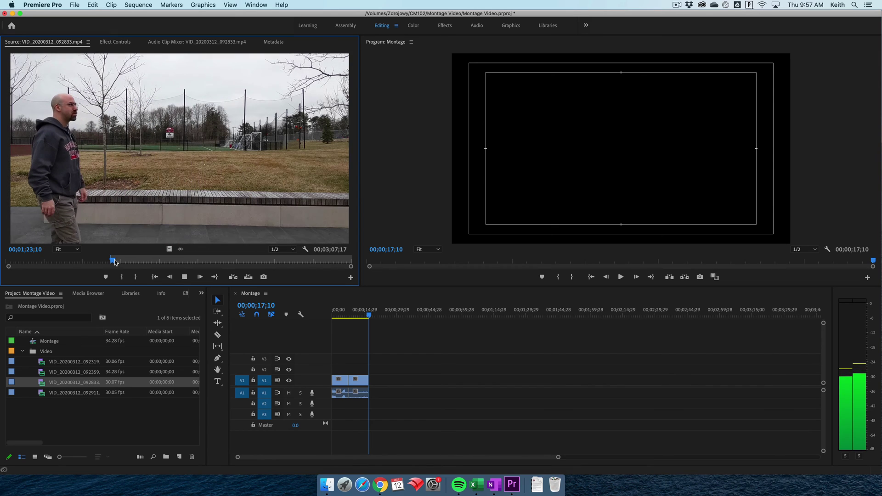
key("k")
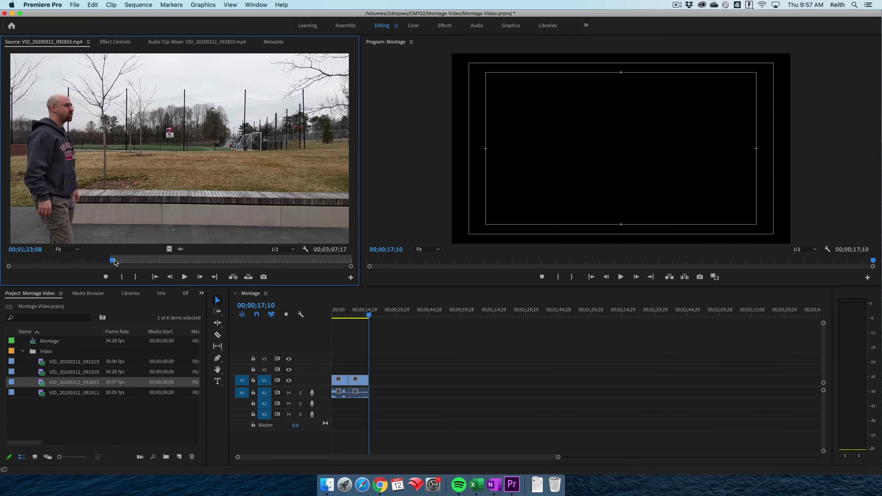
key("l")
key("l")
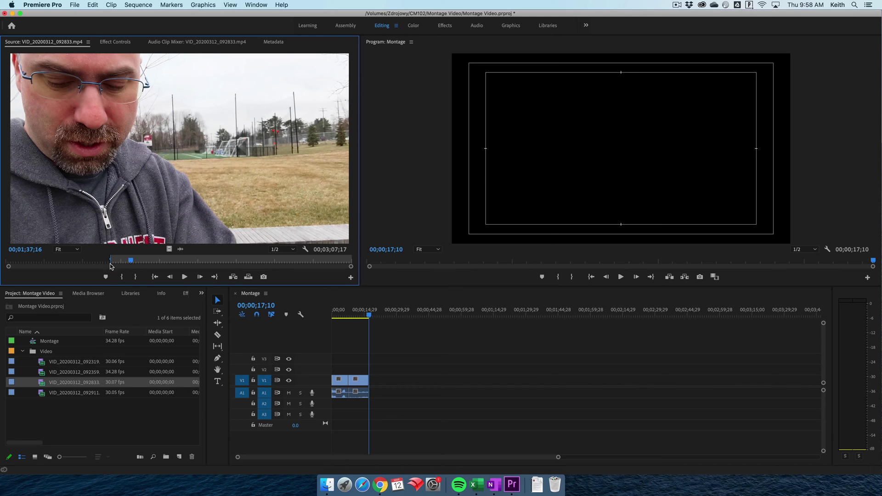
Mark the Out point at 00;01;25;20, once the bench shot is empty, and overwrite the range onto the end of the Montage sequence
left_click_drag(131, 261, 115, 261)
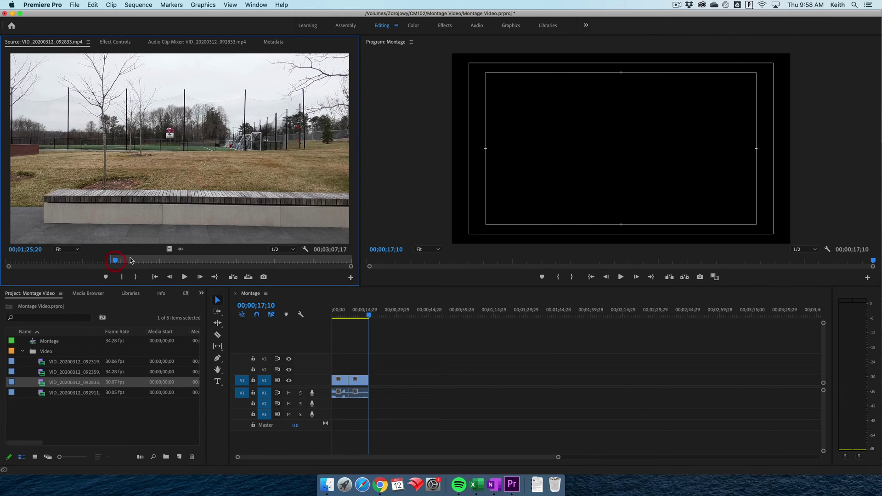
key("i")
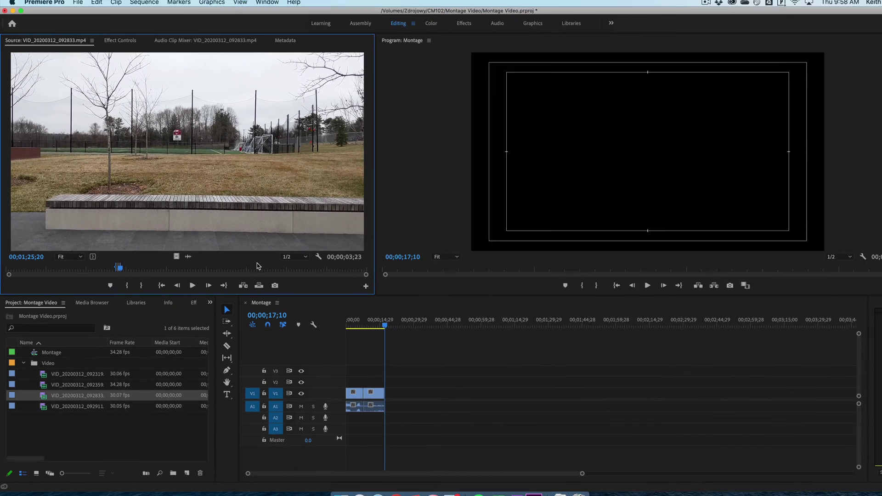
key("period")
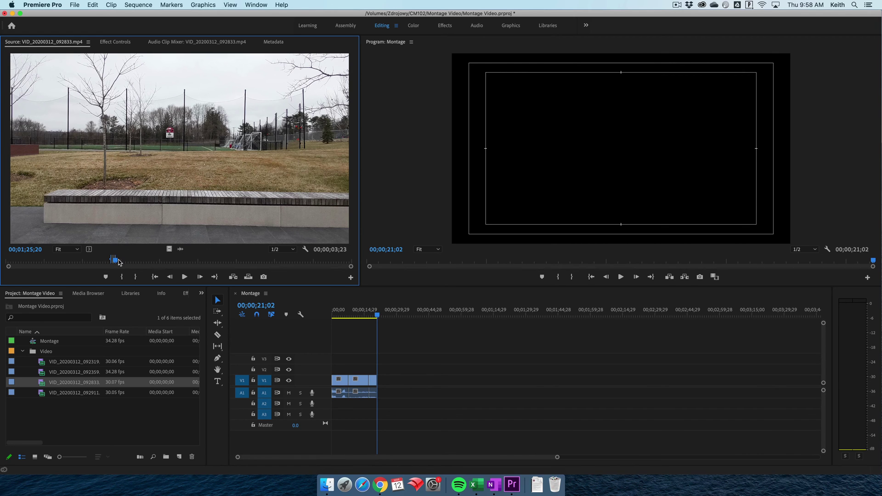
Mark a 00;00;06;29 range of the next close-up shot in VID_20200312_092833 and overwrite it onto the end of the Montage sequence
left_click_drag(116, 263, 151, 262)
key("i")
key("space")
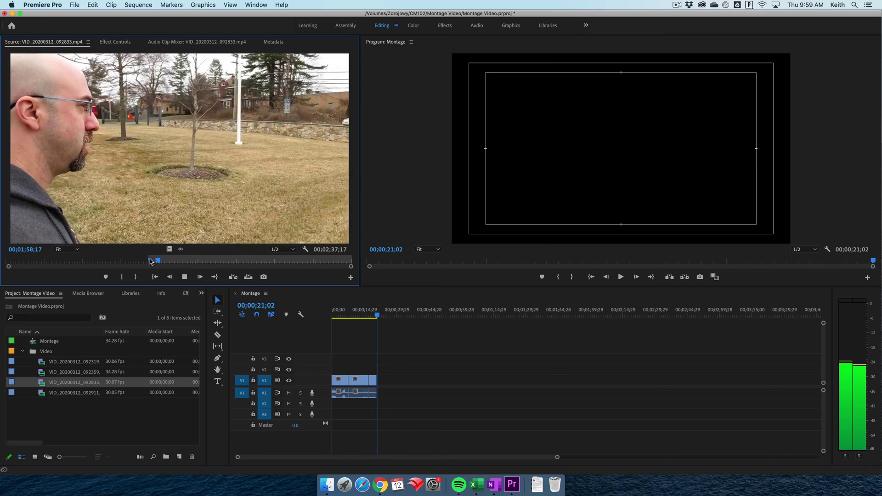
key("o")
key(".")
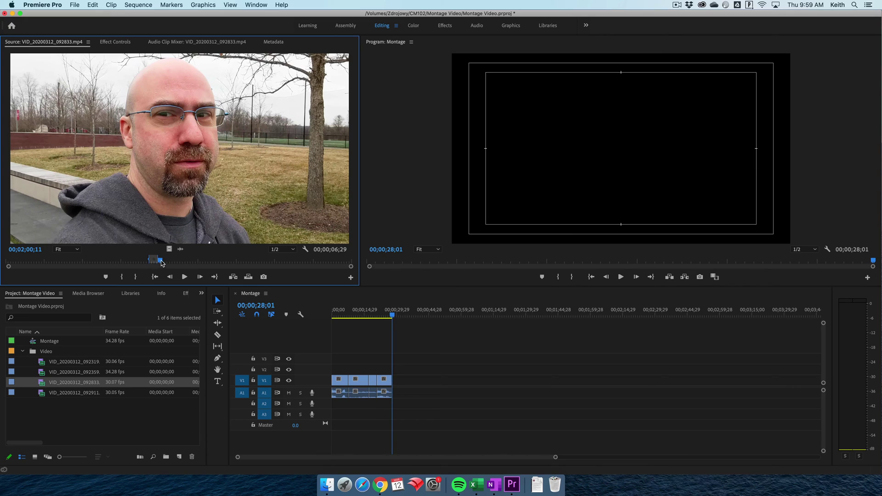
Mark a 00;00;04;15 range starting at 00;02;20;03 in VID_20200312_092833 and overwrite it onto the end of the Montage sequence
left_click_drag(161, 260, 186, 261)
key("i")
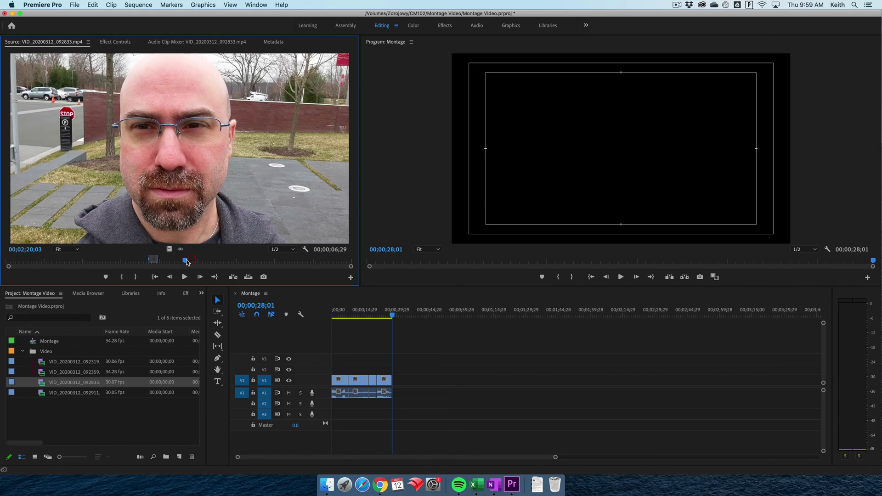
key("space")
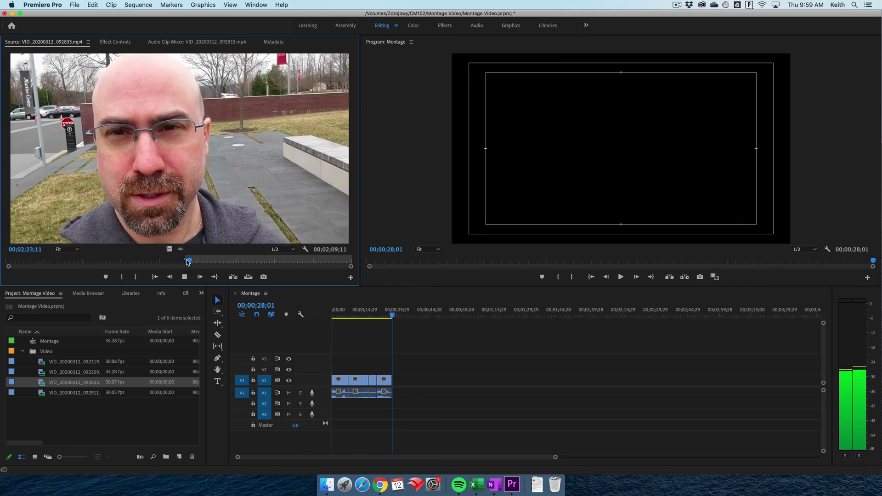
key("o")
key("space")
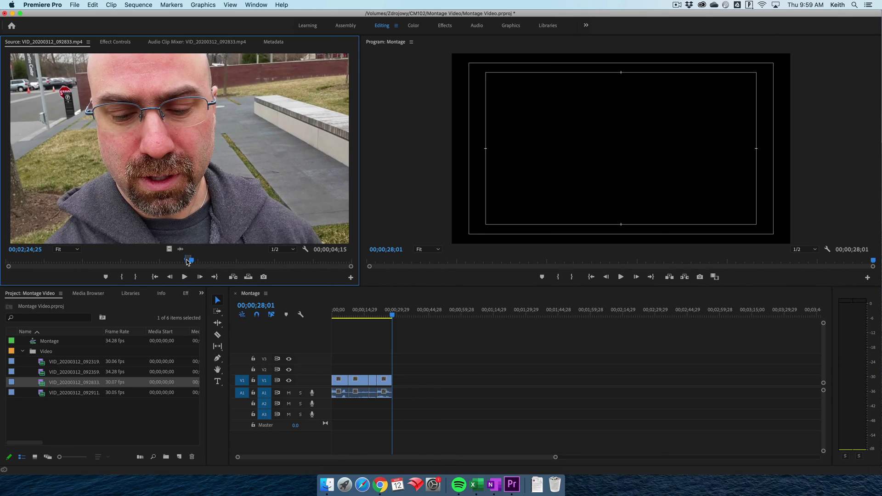
key("period")
left_click_drag(187, 260, 351, 261)
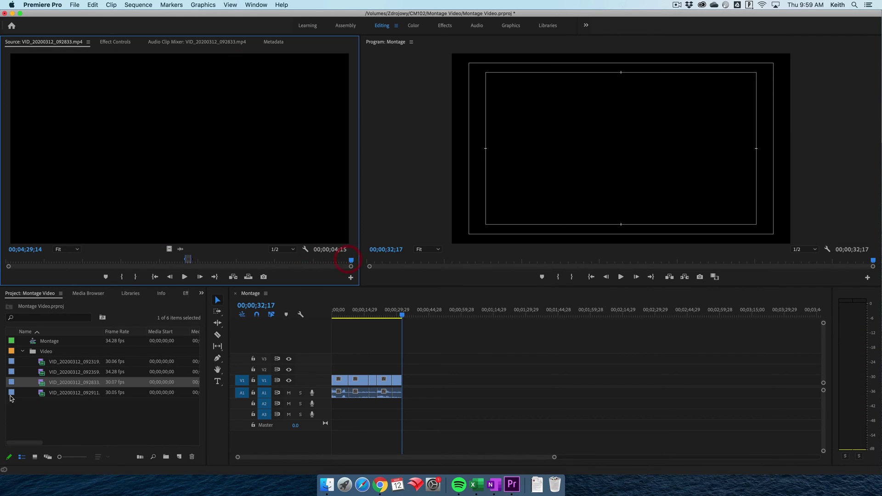
Open VID_20200312_092911, mark a 00;00;04;07 range starting at about 00;00;14;24, and overwrite it onto the end of the Montage sequence
double_click(39, 396)
left_click_drag(30, 262, 166, 265)
left_click(163, 264)
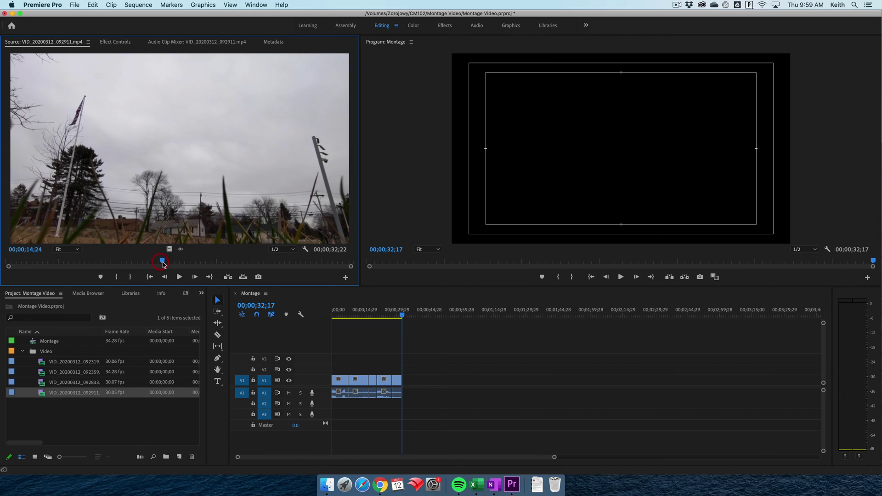
key("i")
key("space")
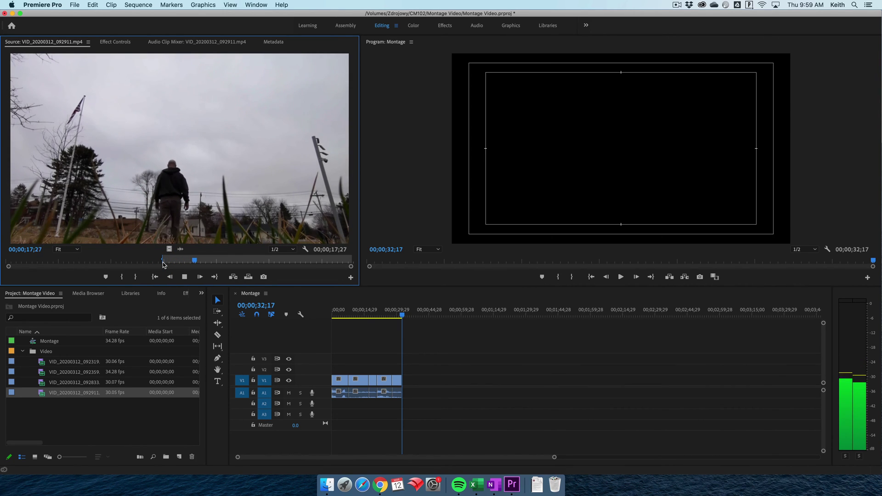
key("o")
key("space")
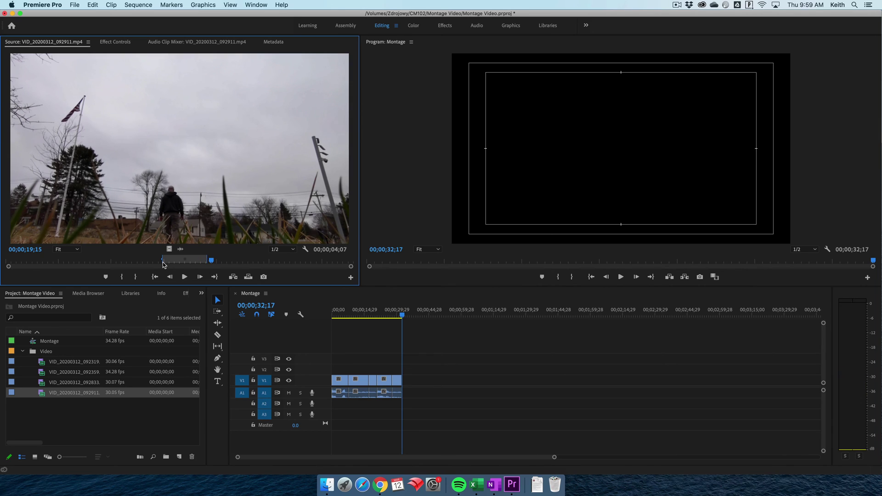
key("period")
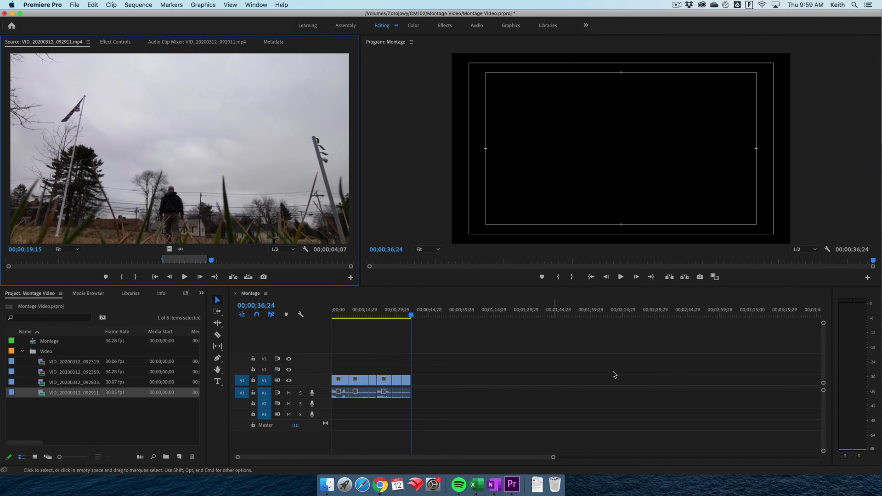
Zoom in on the Montage timeline so all the assembled clips are shown larger from the sequence's start
left_click(369, 330)
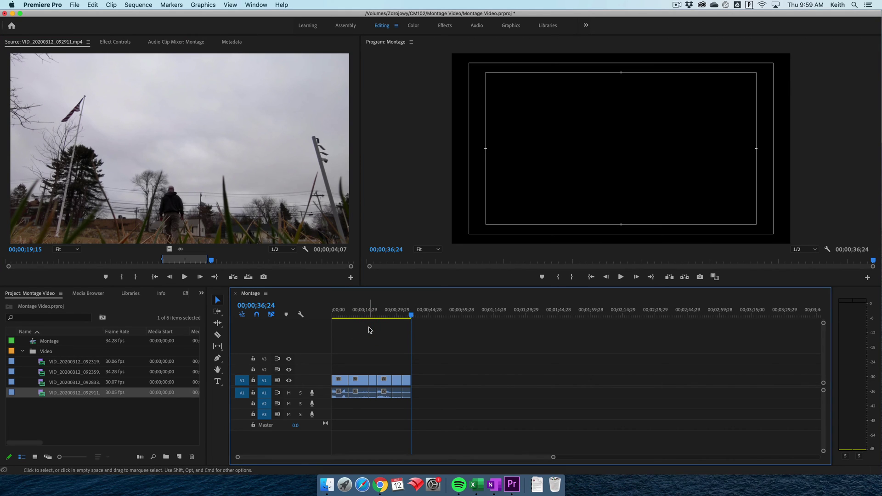
key("equal")
key("equal")
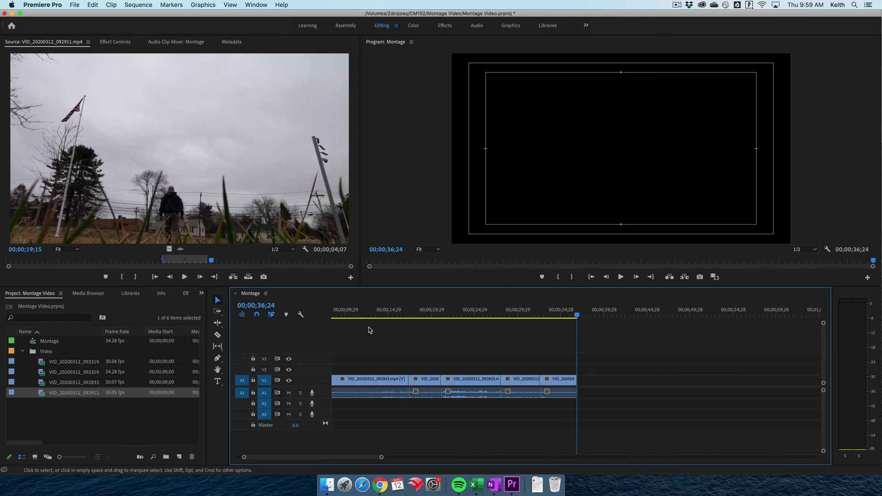
scroll(393, 333, "up", 3)
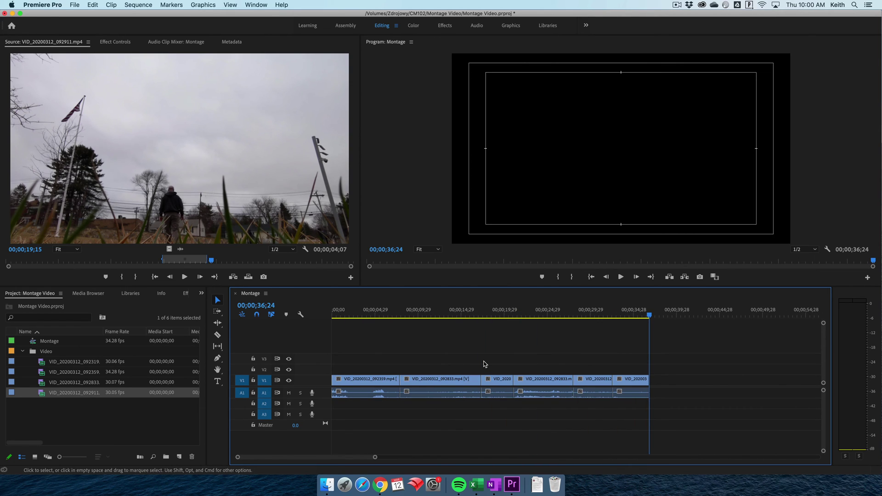
scroll(484, 364, "down", 4)
scroll(484, 362, "up", 4)
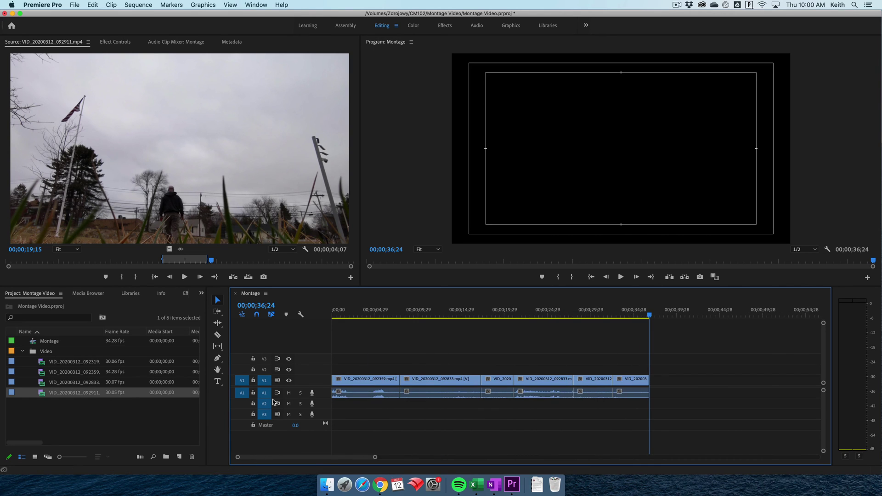
mouse_move(307, 458)
left_mouse_down()
mouse_move(457, 461)
mouse_move(276, 458)
mouse_move(354, 458)
mouse_move(291, 456)
left_mouse_up()
Return the Montage playhead to 00;00;00;00 and lower the system volume
left_click_drag(648, 317, 327, 317)
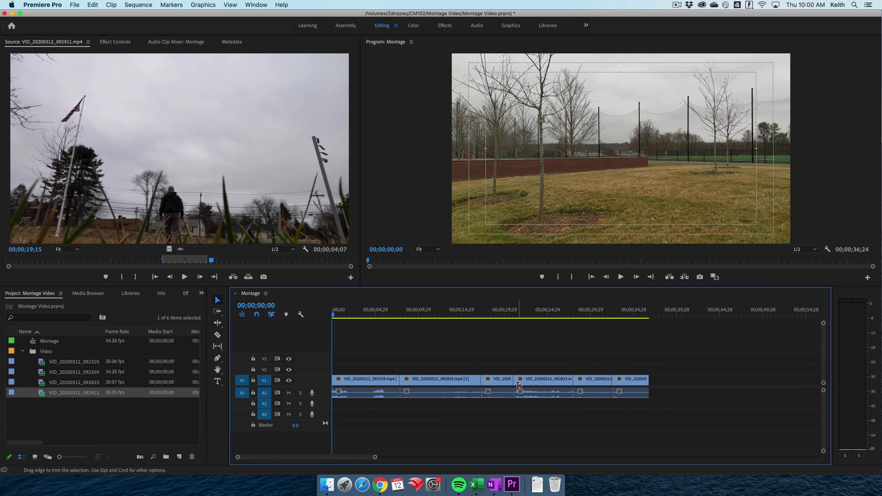
left_click(346, 317)
mouse_move(346, 317)
left_mouse_down()
mouse_move(571, 316)
mouse_move(306, 314)
mouse_move(404, 317)
mouse_move(334, 317)
left_mouse_up()
key("XF86AudioLowerVolume")
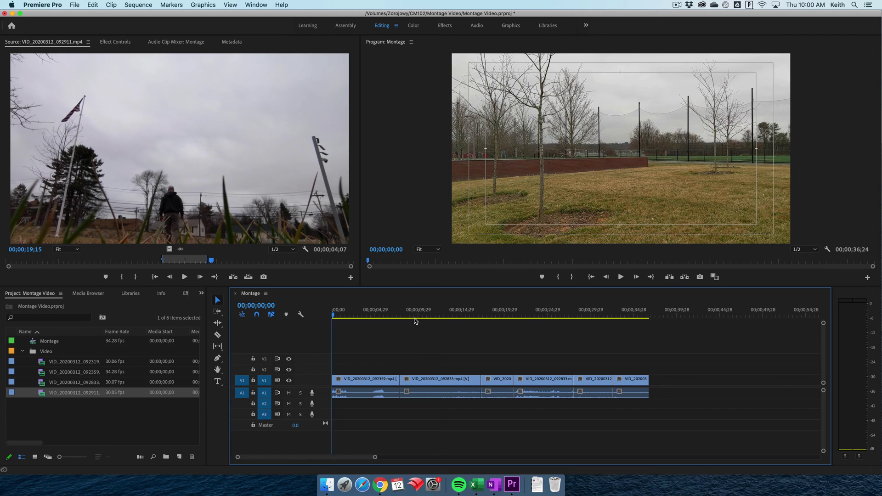
Switch to Chrome, open the Free Music Archive site from the bookmarked music sites, and go to its search page
left_click(381, 485)
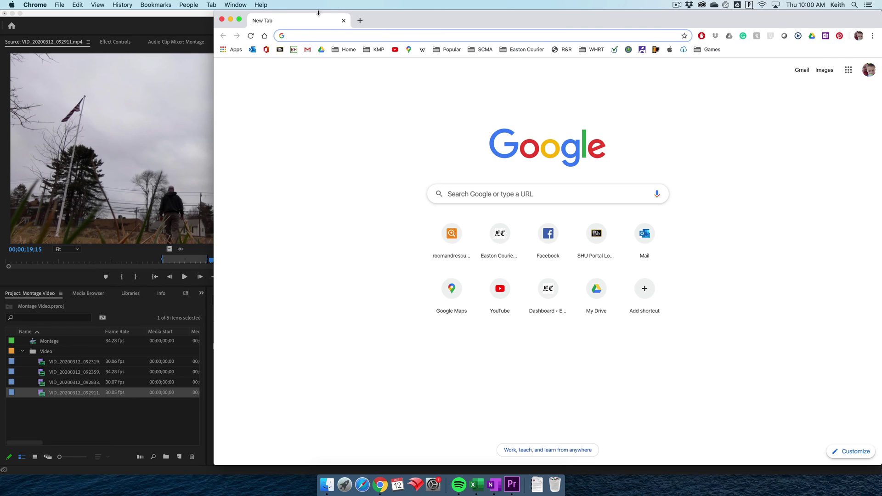
left_click(373, 50)
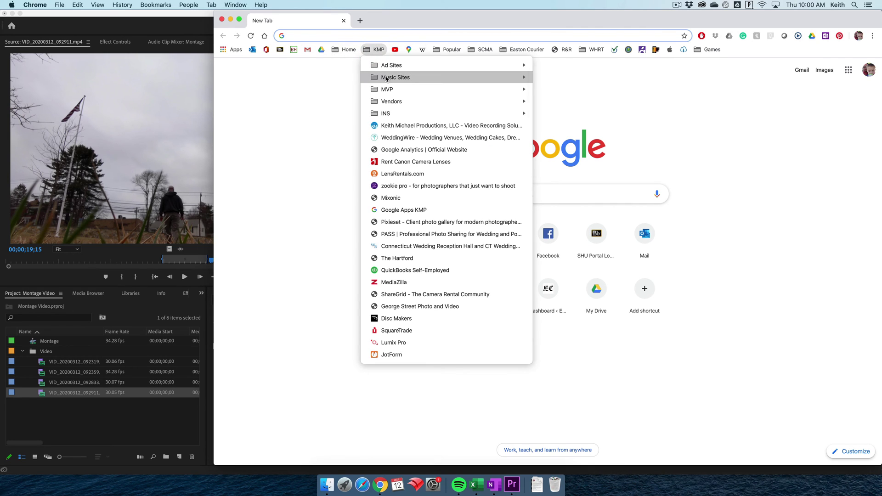
mouse_move(516, 74)
left_click(577, 126)
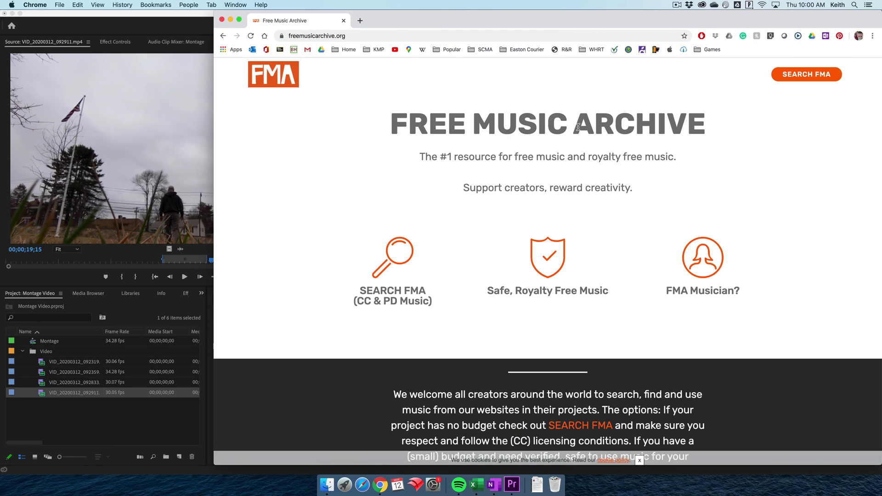
left_click(788, 82)
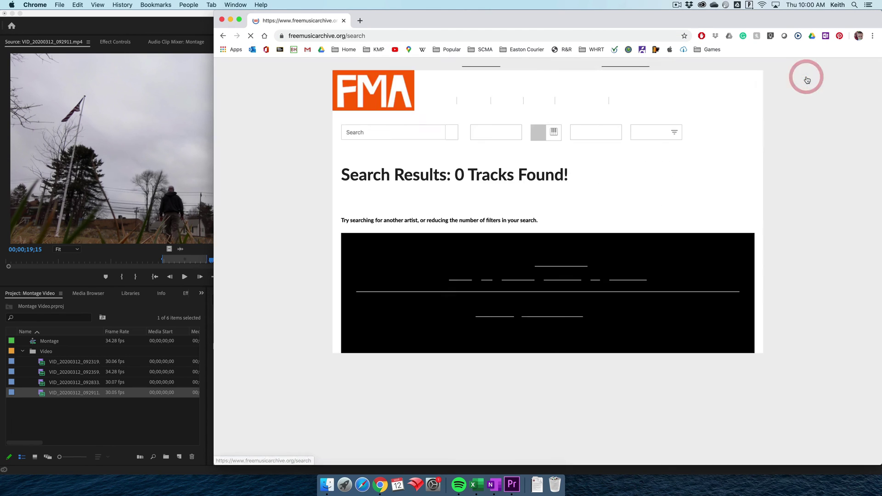
Search the archive's tracks for "sitcom", and replace that search with "montage"
left_click(412, 133)
type("sitcom")
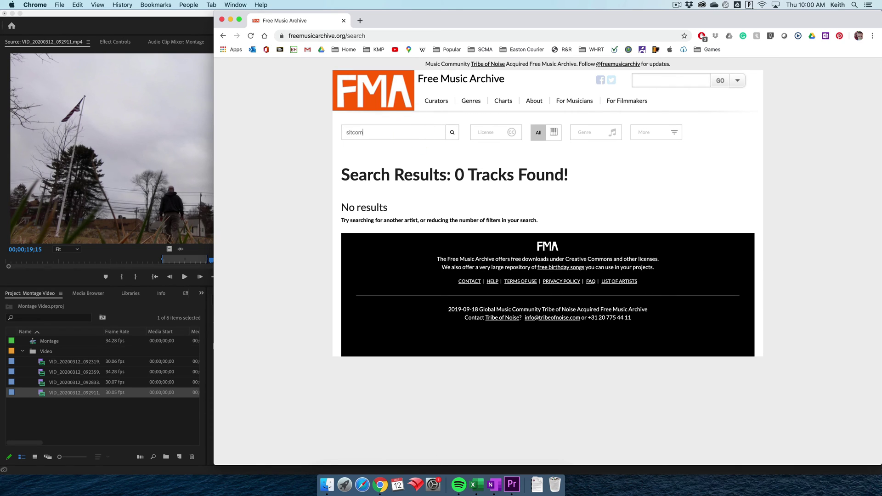
key("Return")
left_click_drag(368, 133, 332, 132)
type("montage")
key("Return")
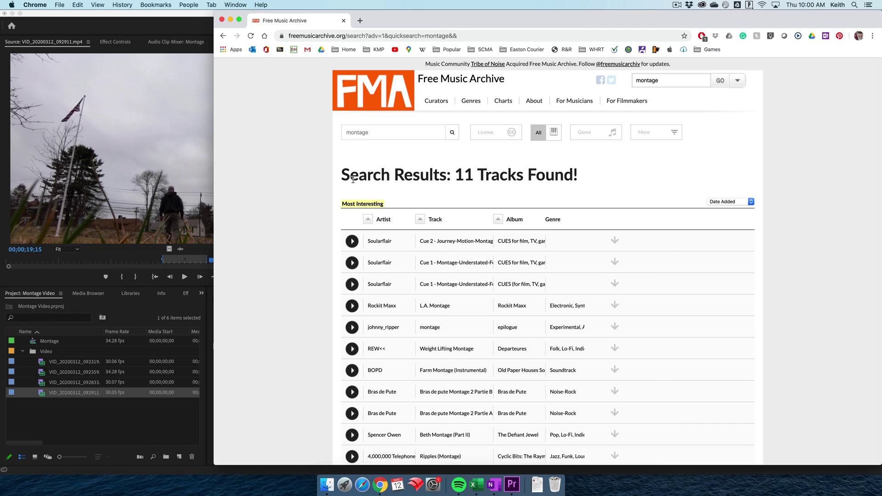
Preview the first five tracks in the montage results, and replay Soularflair's Cue 2 - Journey-Motion-Montage track
left_click(352, 242)
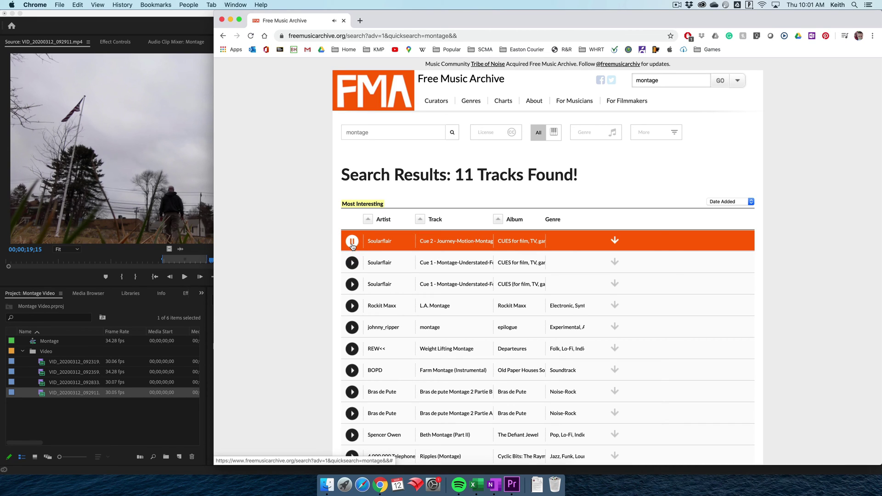
left_click(352, 264)
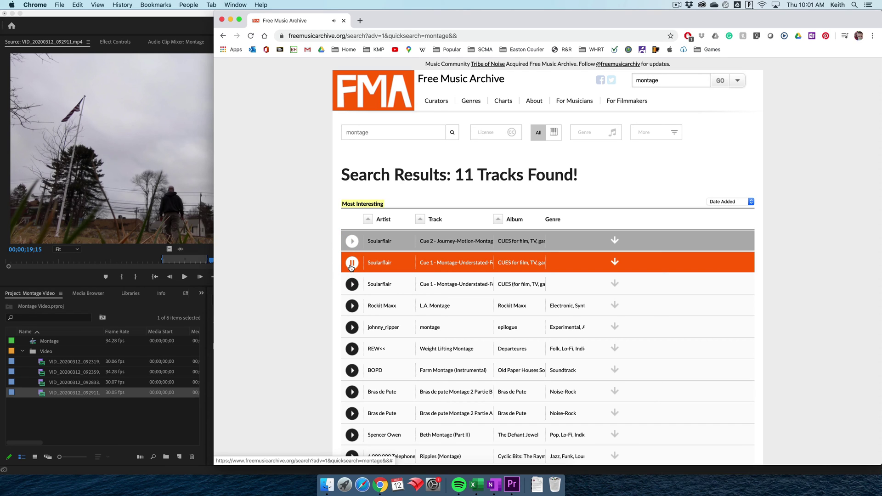
left_click(350, 284)
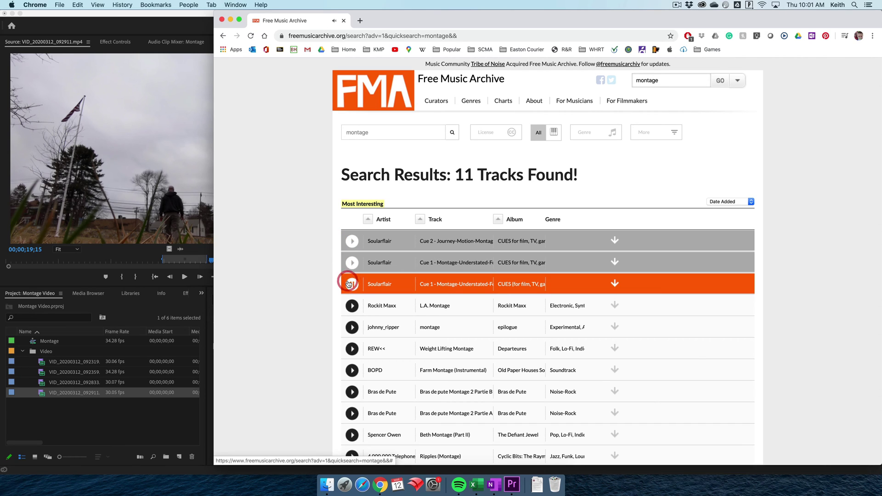
left_click(352, 306)
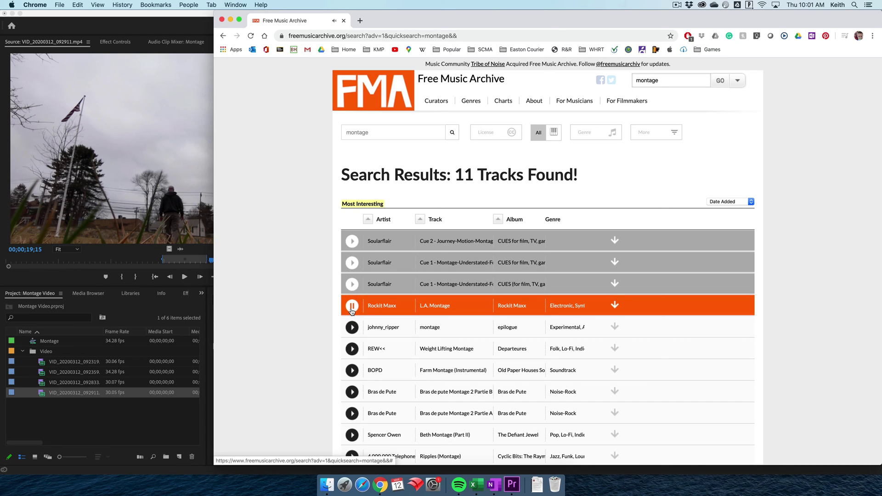
left_click(352, 327)
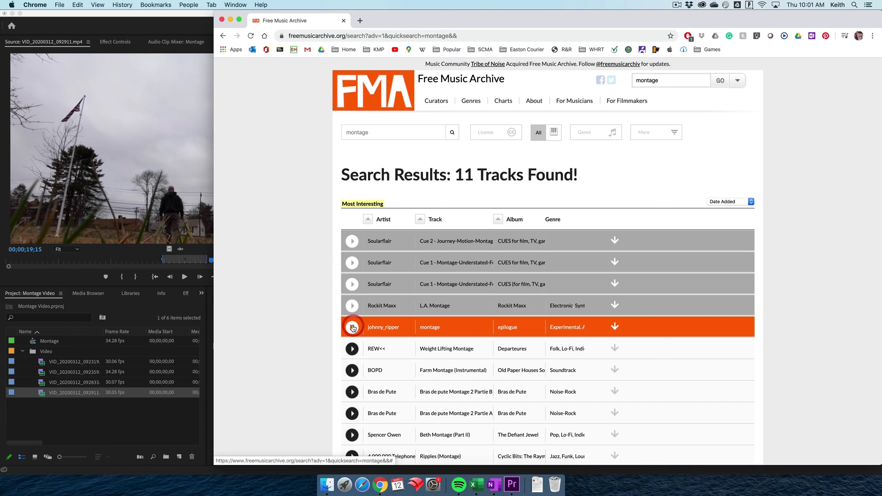
left_click(352, 241)
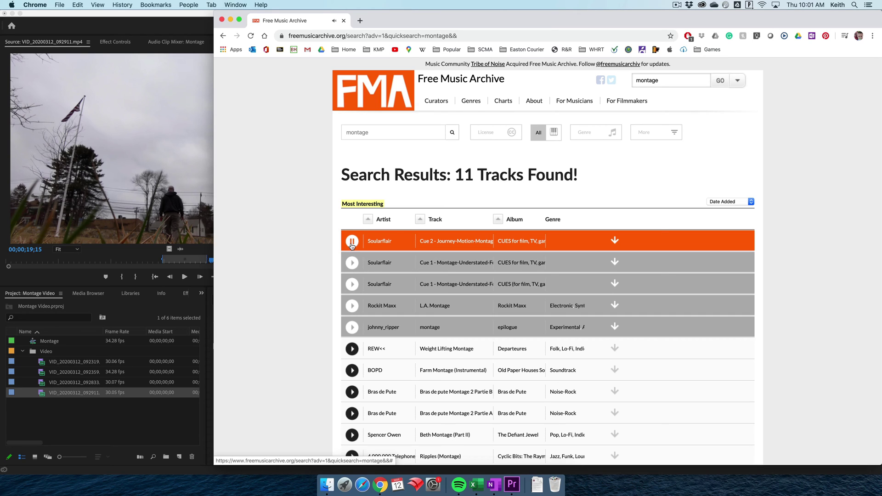
Open Soularflair's Cue 2 track for downloading, pause its playback, and bring up the save dialog for the MP3
left_click(614, 240)
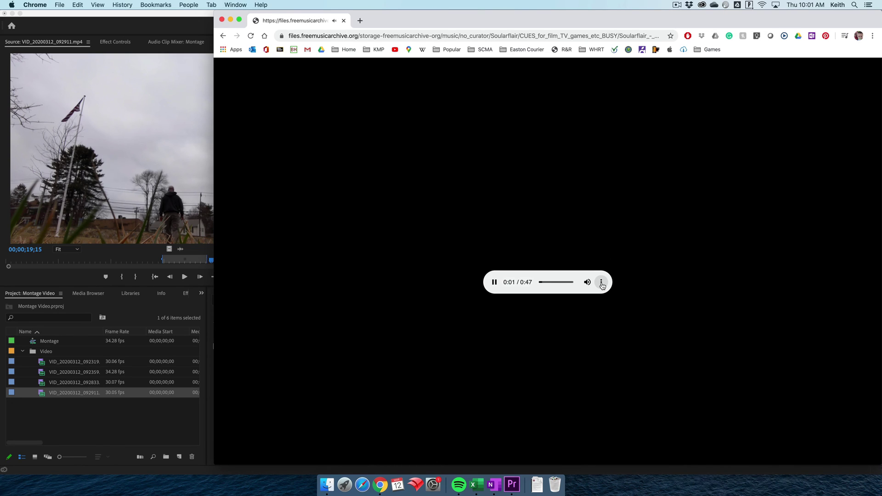
left_click(602, 284)
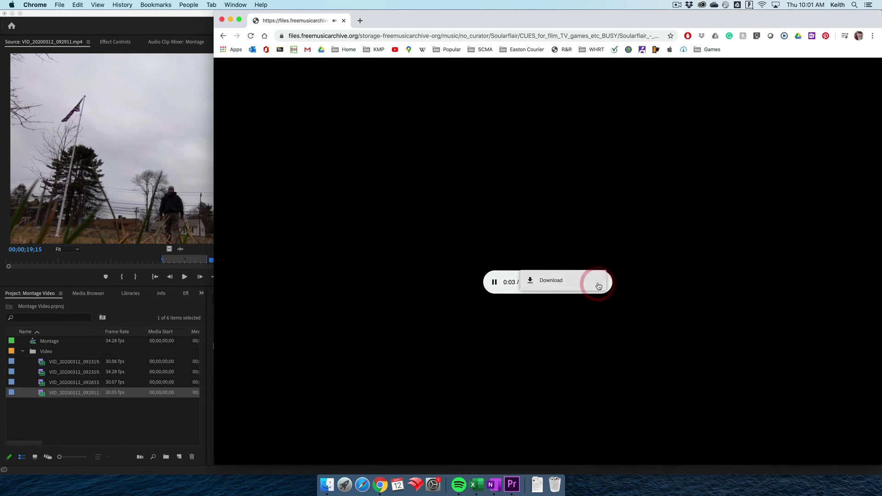
left_click(540, 281)
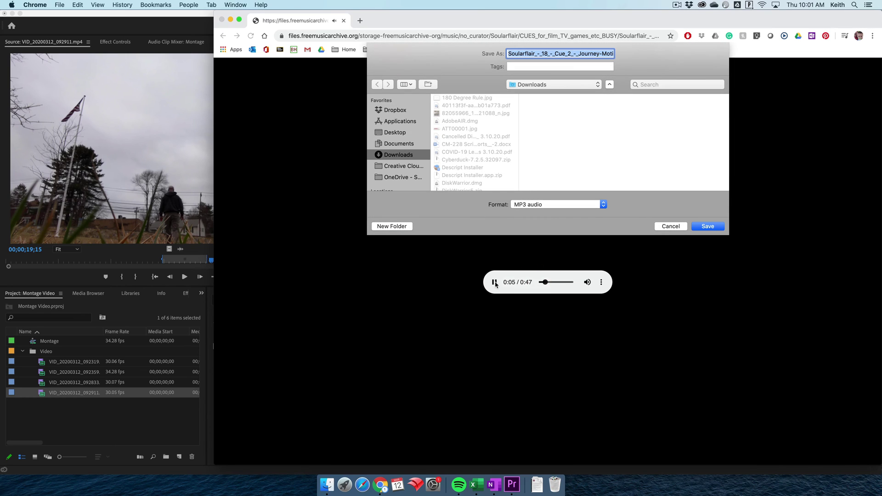
left_click(670, 226)
left_click(495, 282)
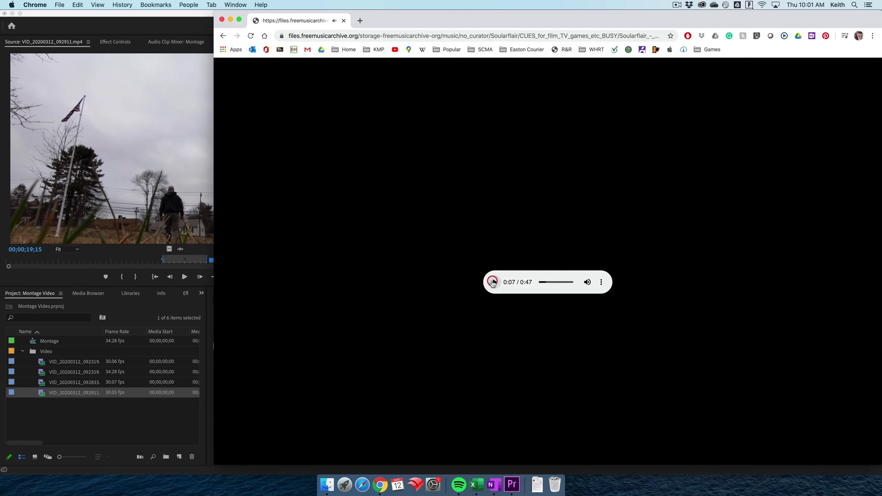
left_click(602, 283)
left_click(573, 282)
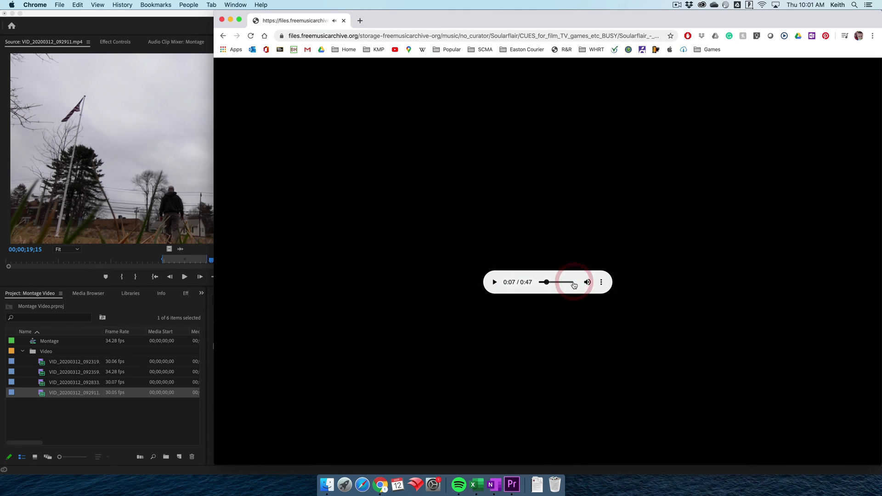
Set the save location to the Montage Video folder inside CM102 on the external drive
scroll(414, 147, "down", 5)
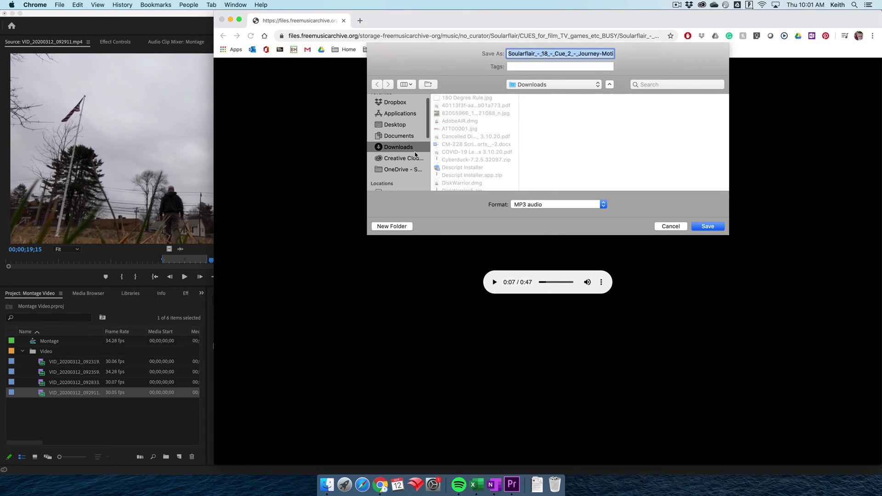
left_click(399, 142)
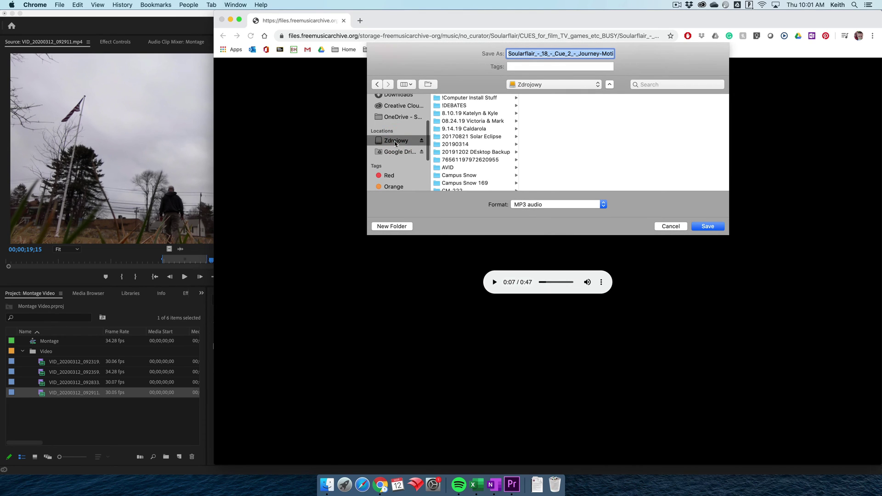
scroll(457, 149, "down", 4)
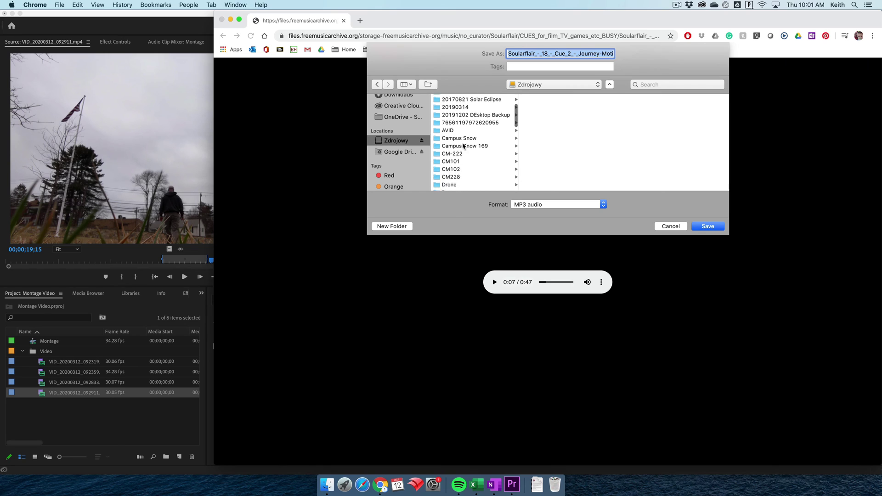
left_click(454, 154)
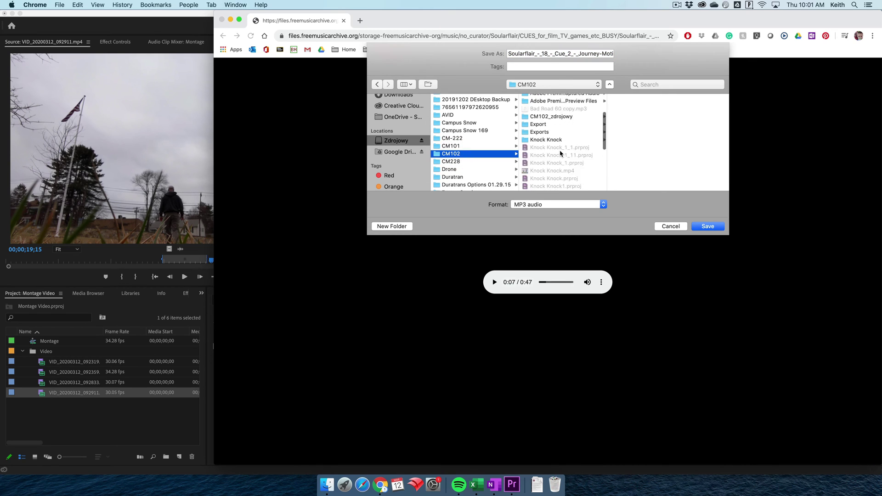
scroll(538, 149, "down", 2)
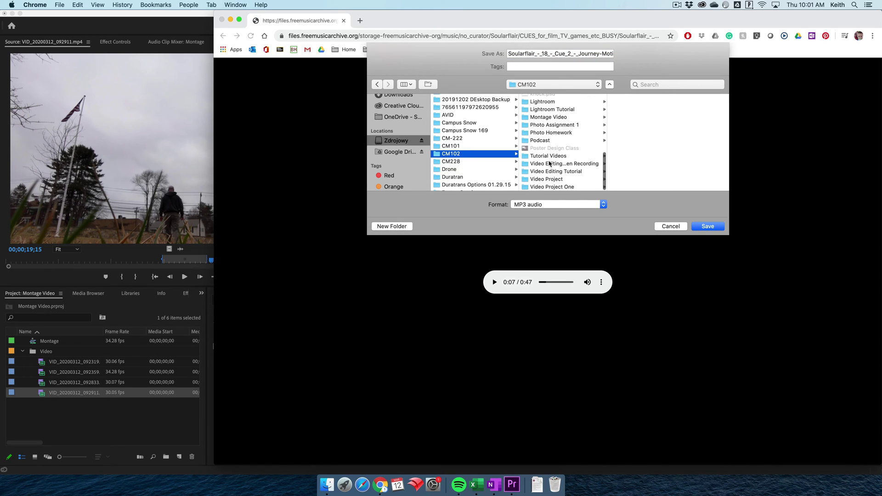
scroll(550, 163, "up", 2)
left_click(555, 137)
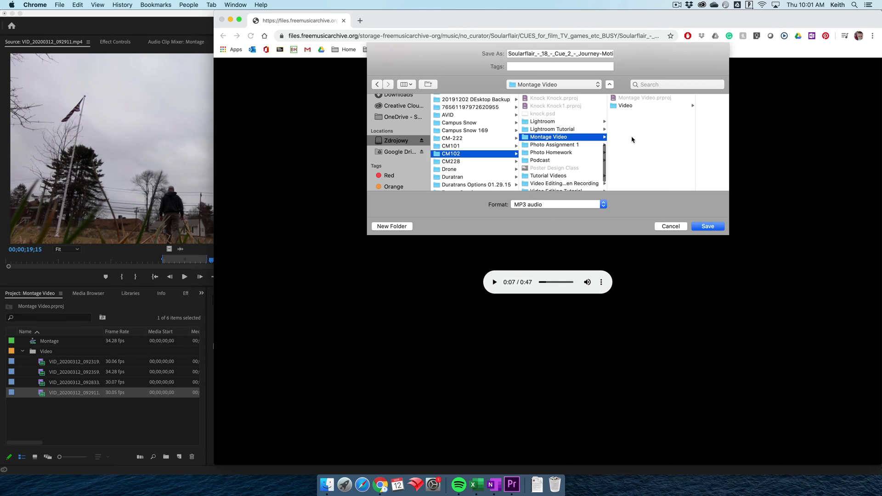
left_click(650, 133)
Create a folder named Music inside Montage Video and save the Soularflair MP3 into it
left_click(398, 228)
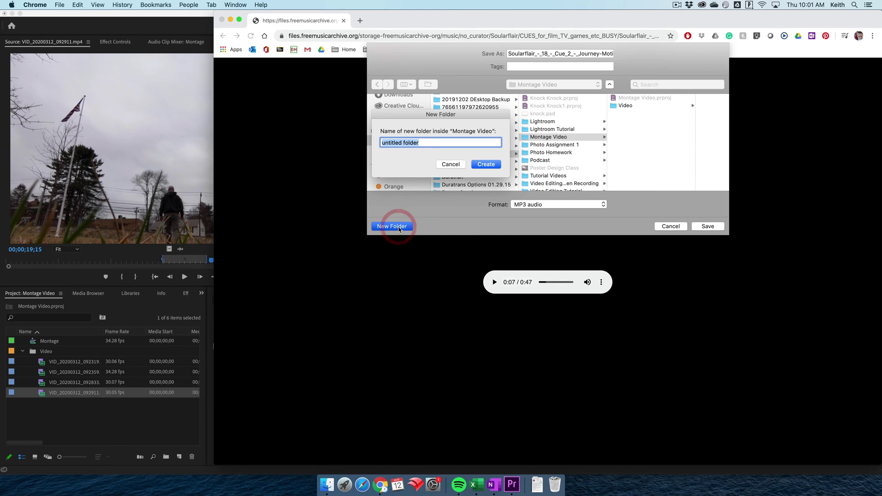
type("Music")
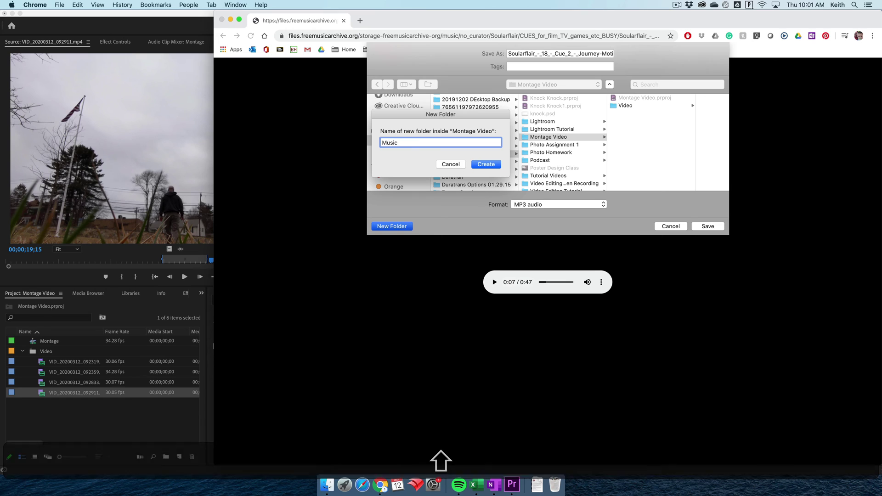
key("Return")
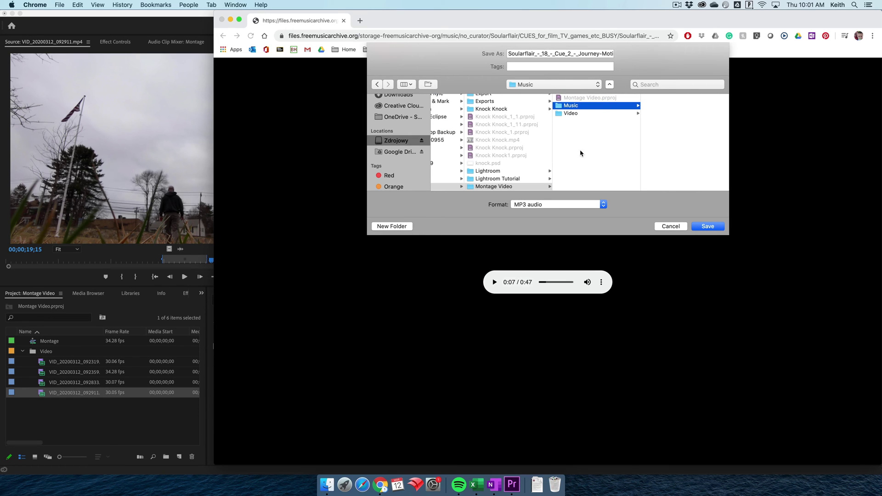
left_click(706, 227)
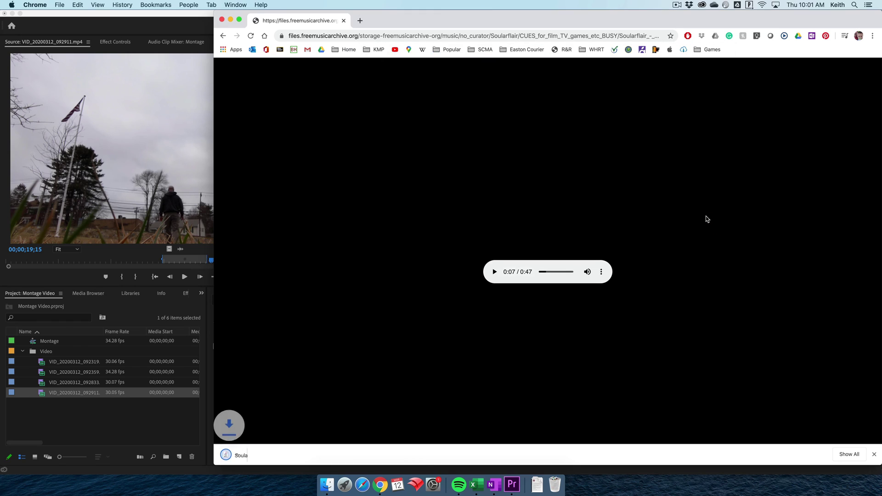
Close the browser window, switch to Finder, and import the Music folder into the Montage Video project in Premiere Pro
left_click(222, 19)
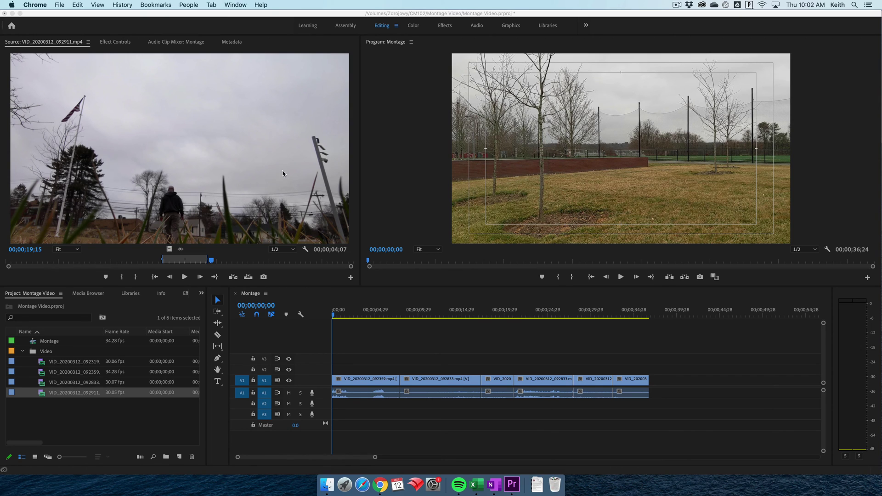
left_click(327, 484)
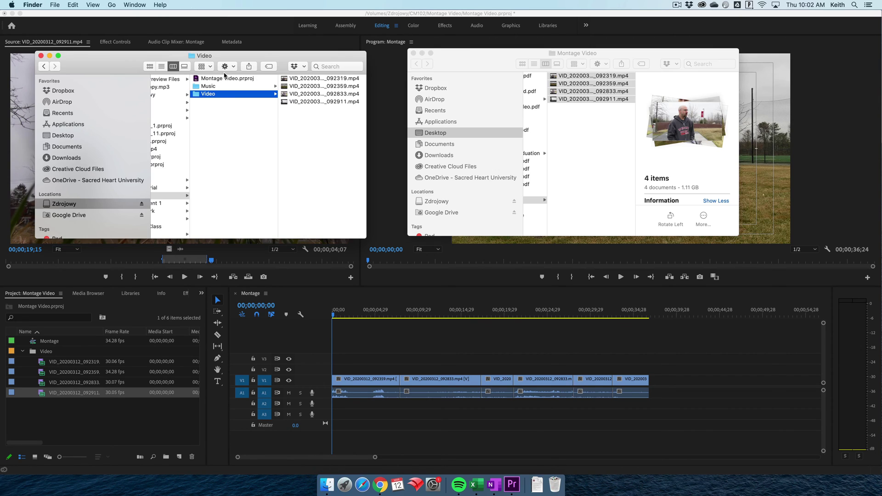
left_click(197, 87)
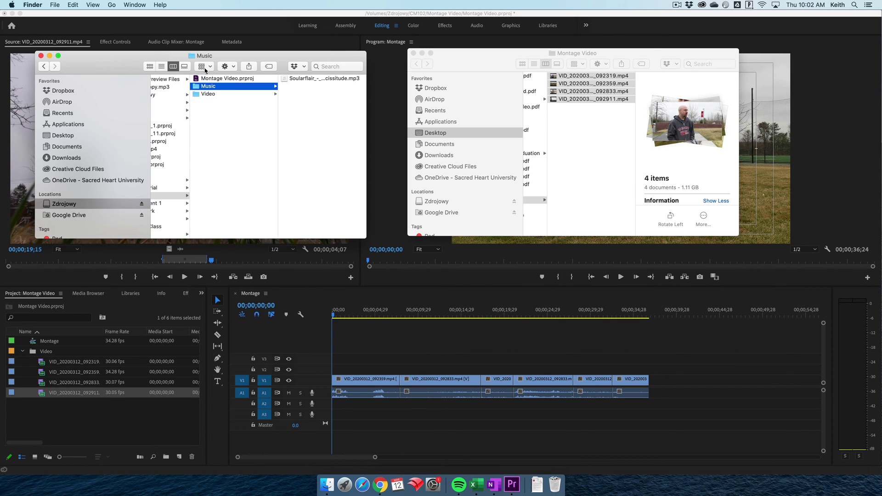
left_click_drag(196, 89, 79, 420)
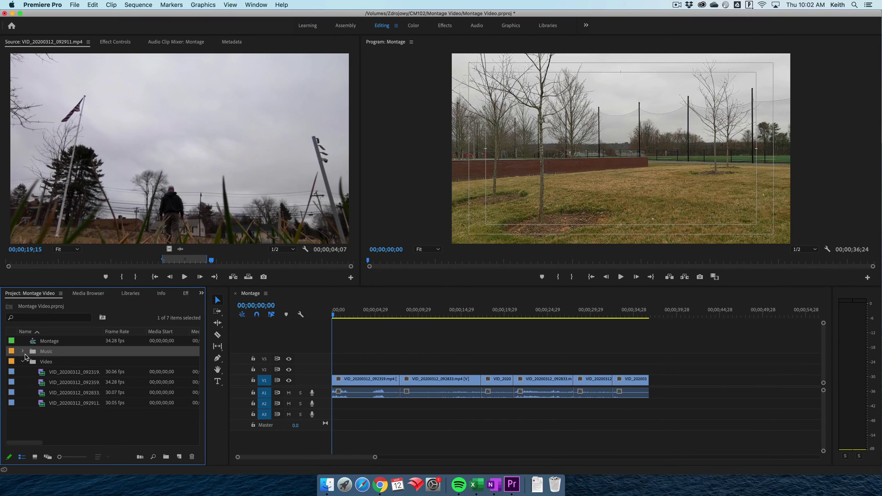
Preview the Soularflair track from the Music bin and place it on audio track A2 at the Montage sequence's start
left_click(24, 351)
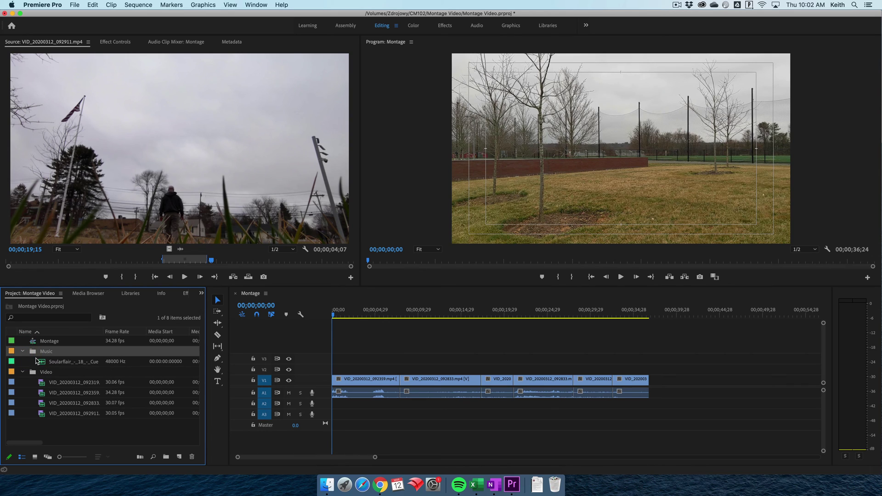
double_click(44, 362)
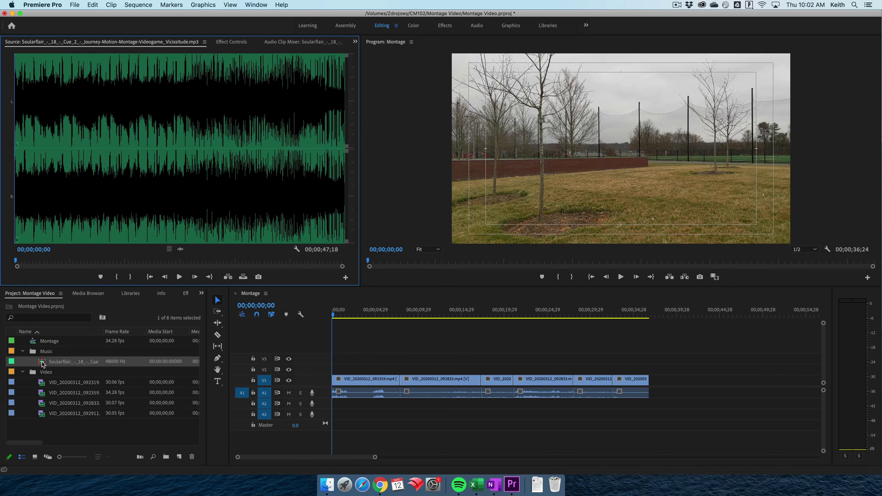
key("space")
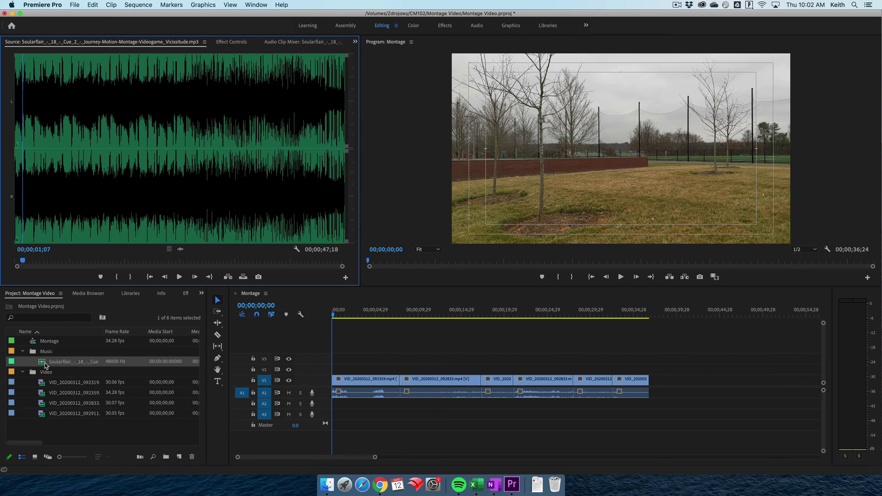
left_click_drag(40, 361, 335, 407)
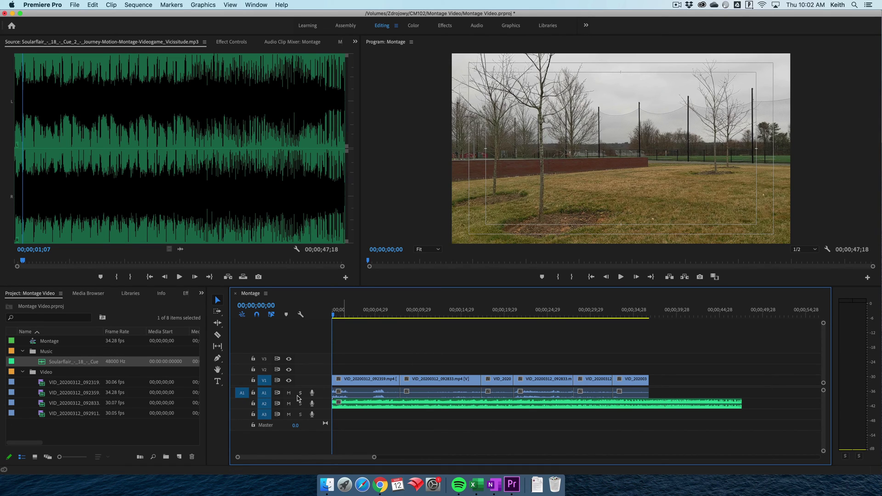
Make audio track A2 taller and move the Montage sequence's playhead to exactly 00;00;30;00
left_click_drag(323, 412, 324, 418)
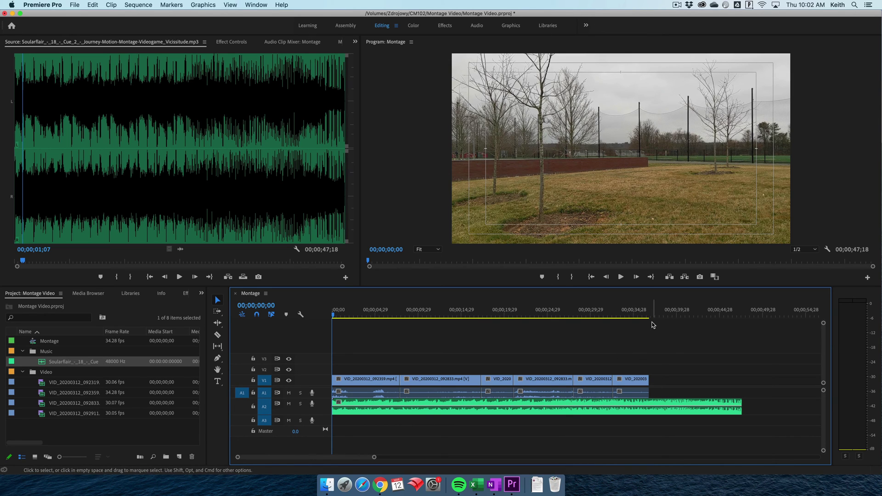
left_click(599, 312)
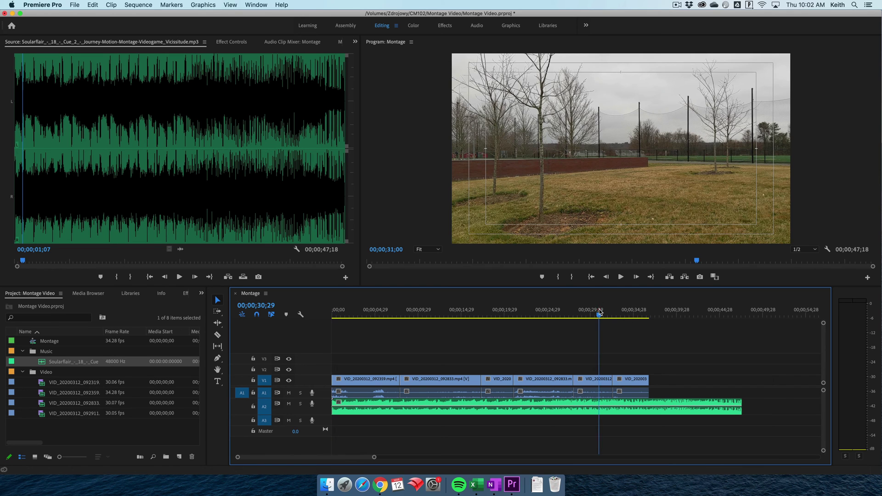
key("=")
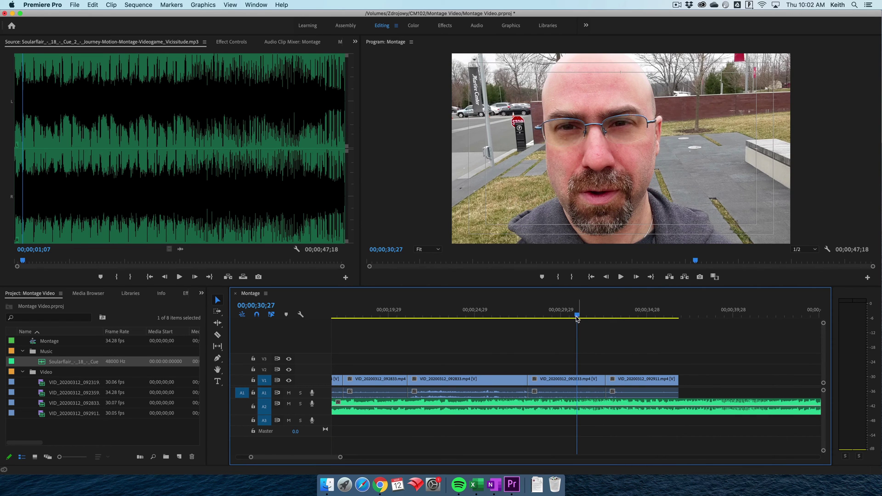
left_click_drag(578, 317, 573, 316)
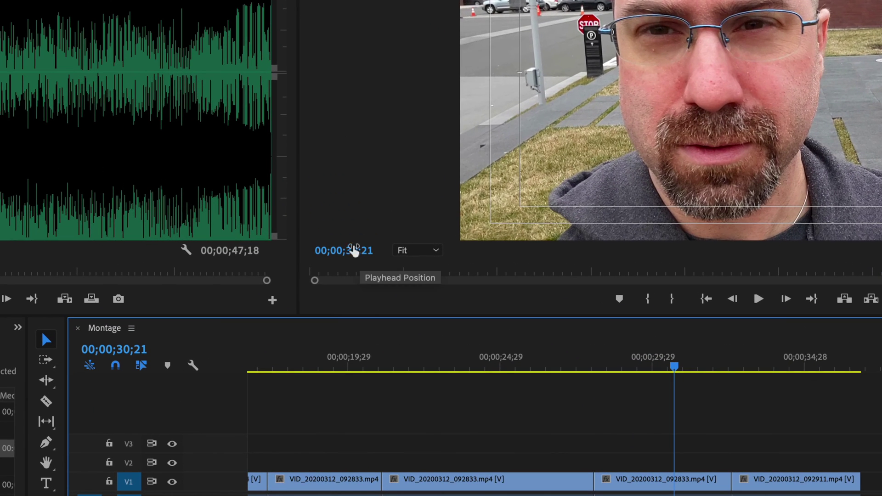
left_click(354, 254)
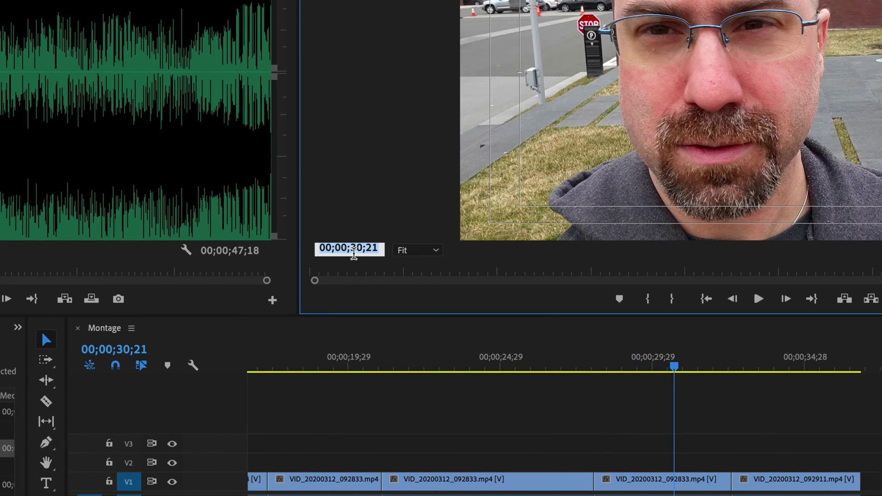
left_click(378, 248)
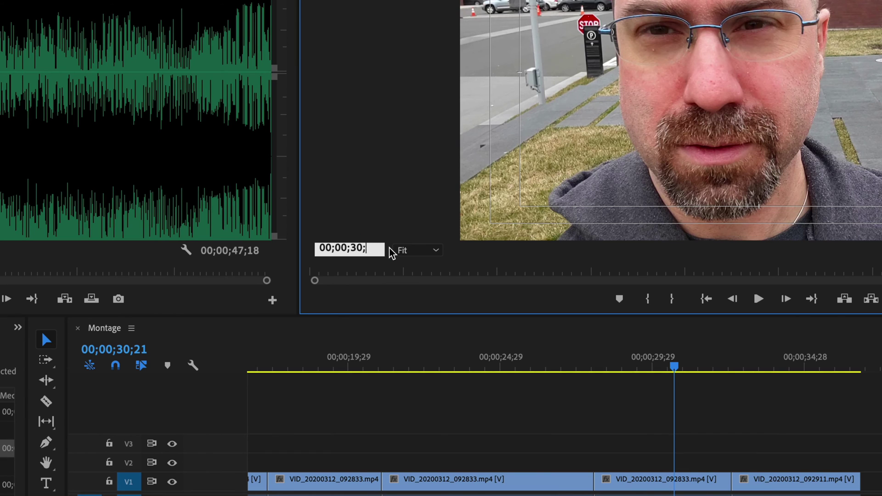
type("00")
key("Return")
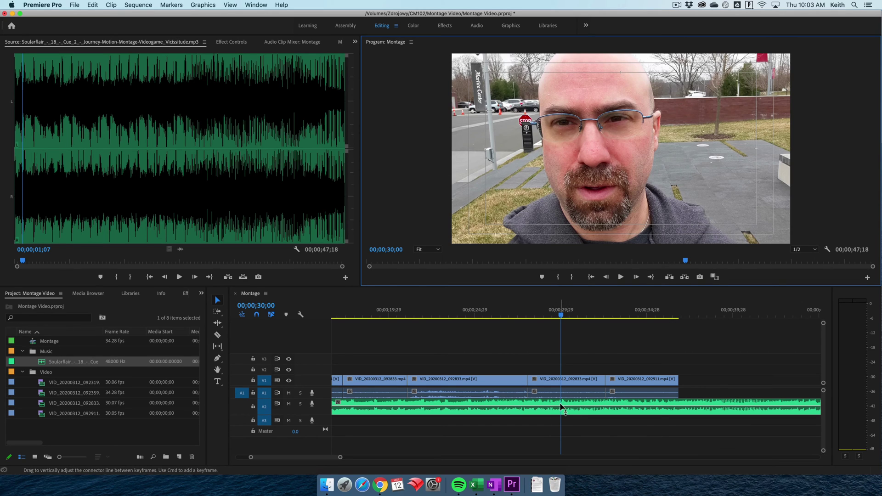
Split the music clip on A2 at the playhead with the Razor tool and delete the portion after the cut
key("c")
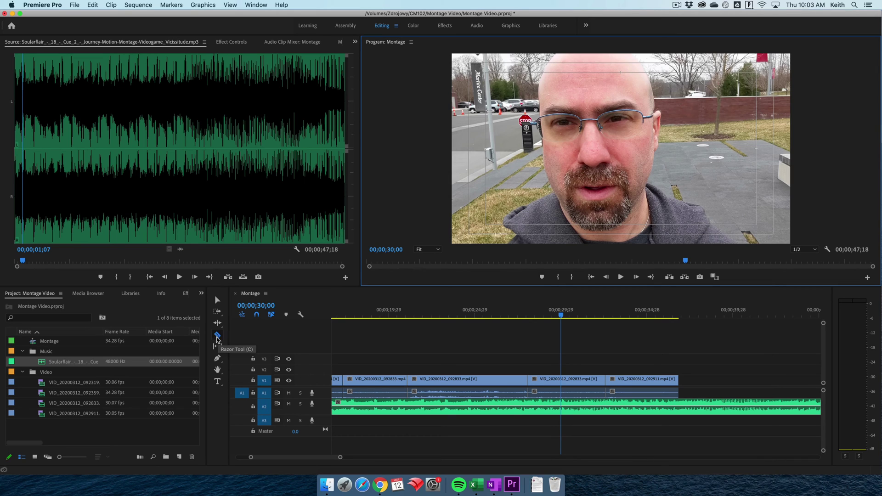
left_click(563, 411)
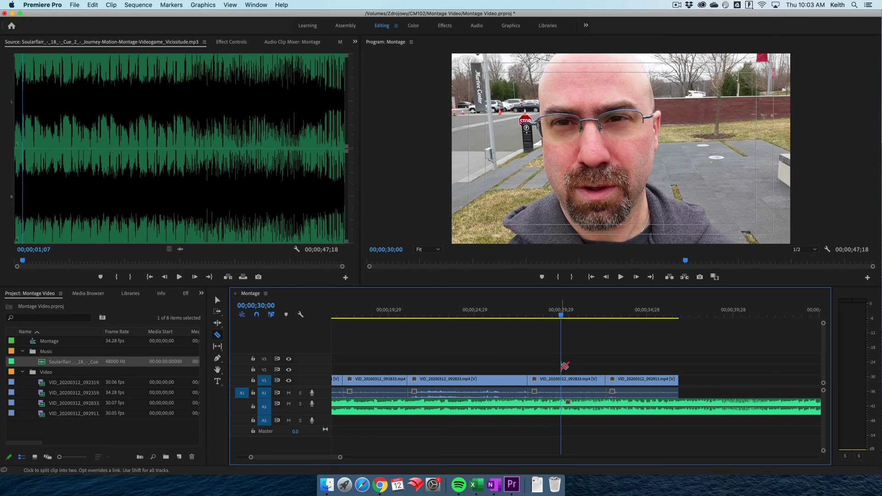
key("shift")
key("v")
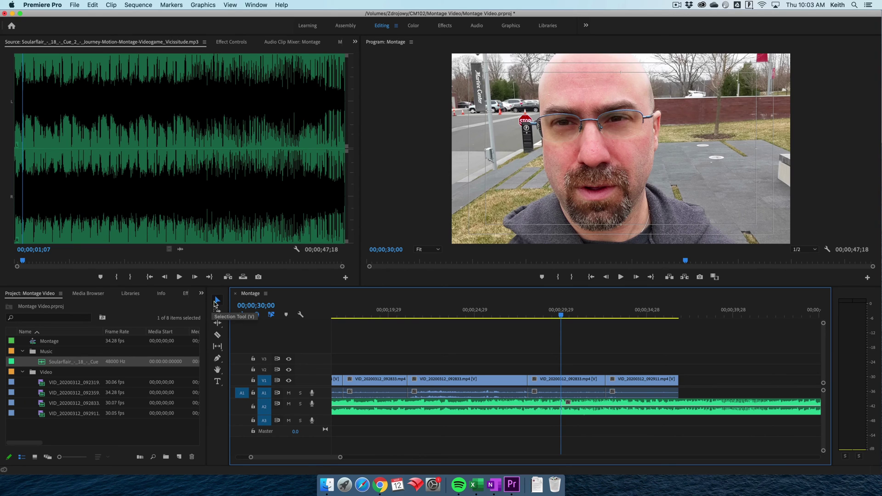
left_click(597, 410)
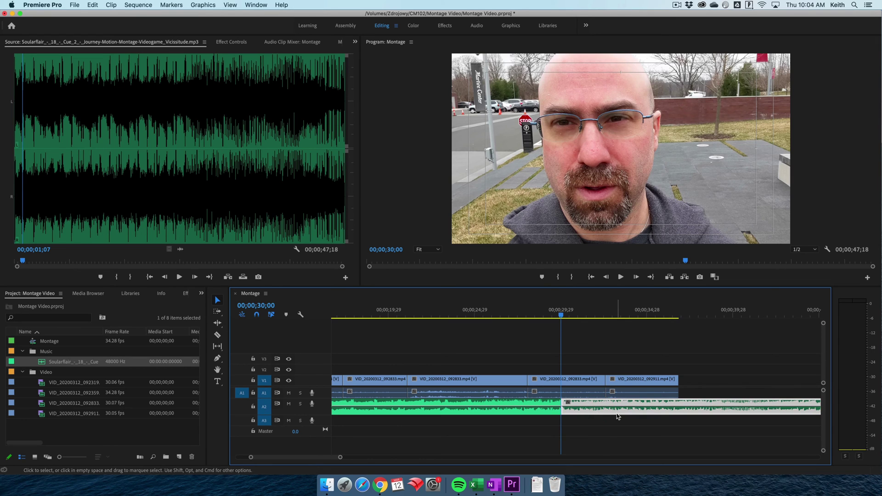
key("BackSpace")
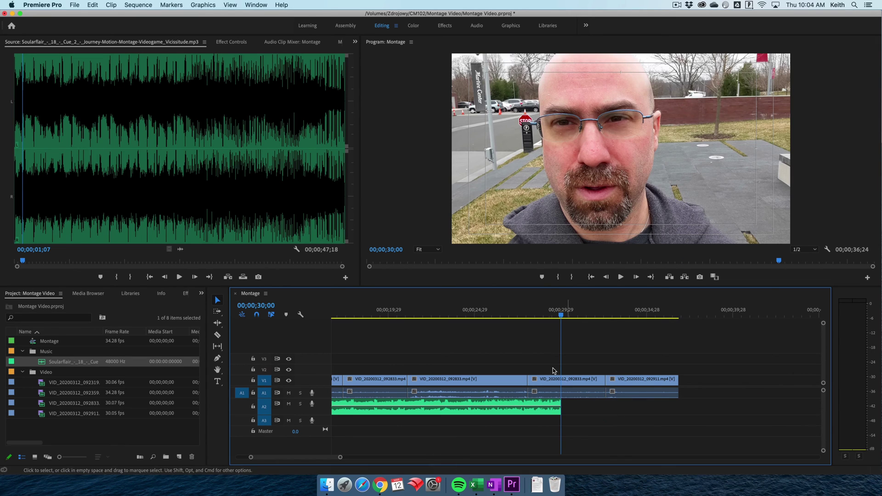
Return the playhead to the start of the Montage sequence and mute audio track A1
scroll(535, 346, "up", 5)
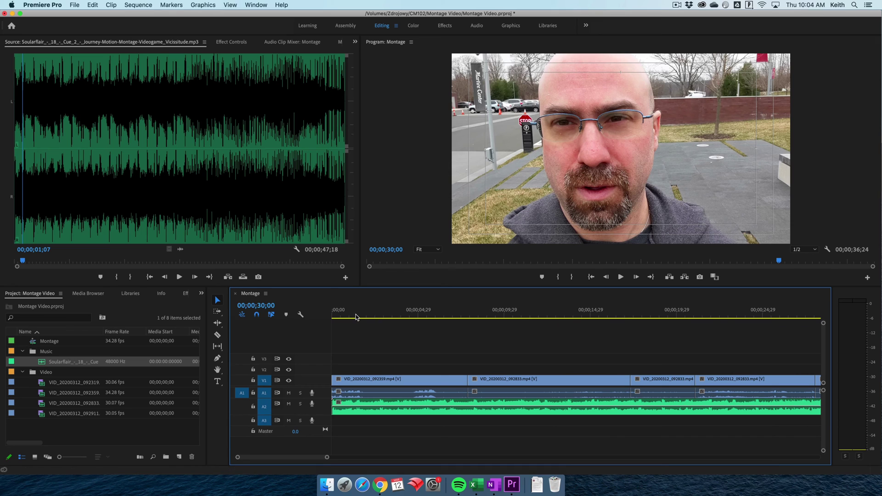
left_click_drag(358, 315, 325, 317)
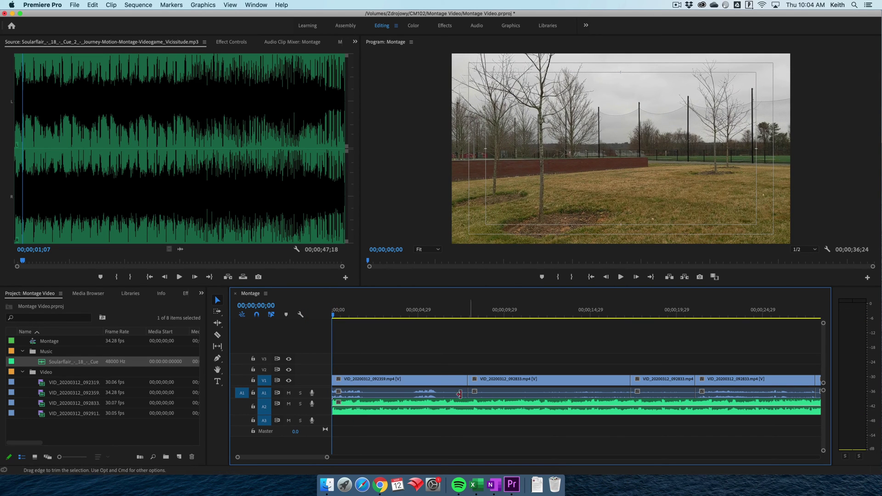
left_click(289, 394)
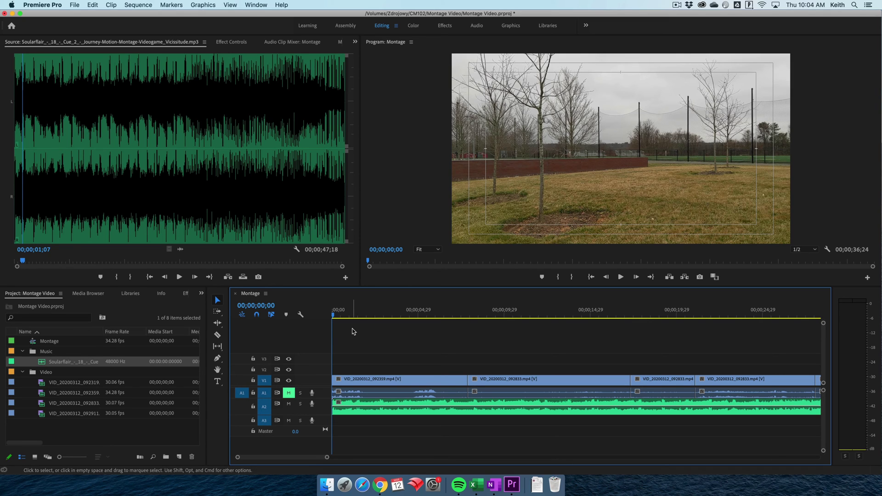
With the Ripple Edit tool active, listen to the music around the first cut and make audio track A2 taller
left_click(218, 324)
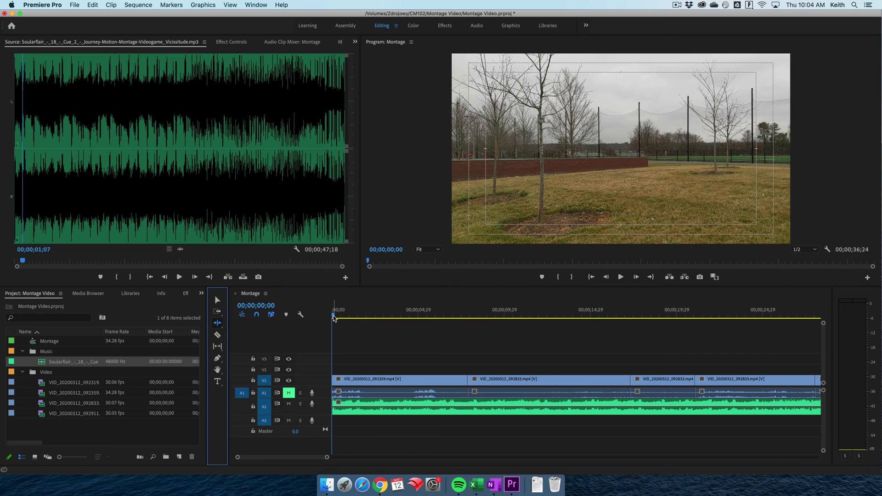
key("space")
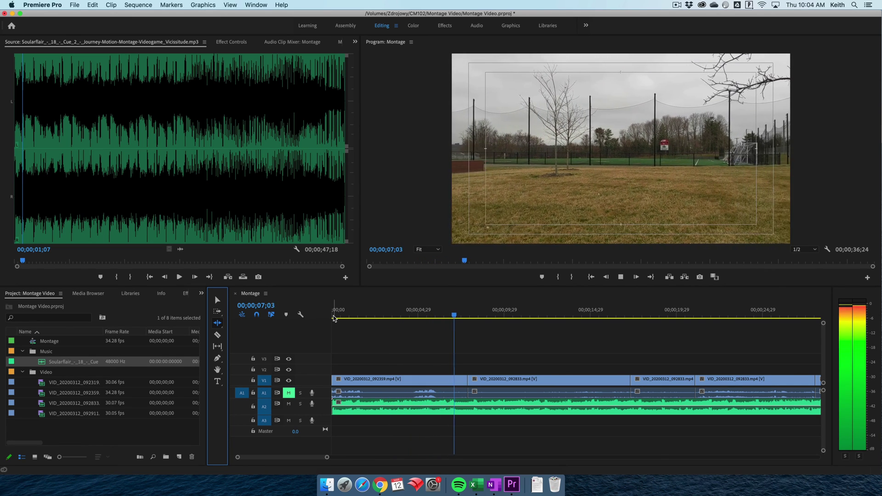
key("space")
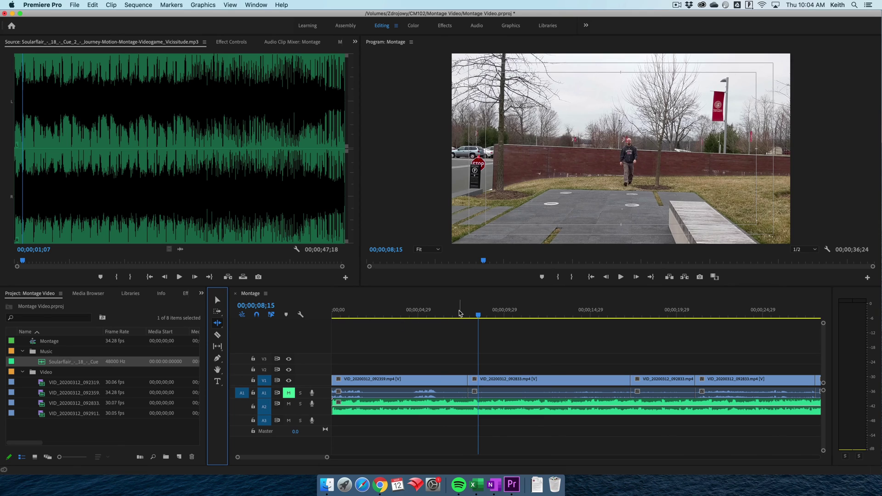
left_click(442, 315)
left_click_drag(443, 315, 439, 316)
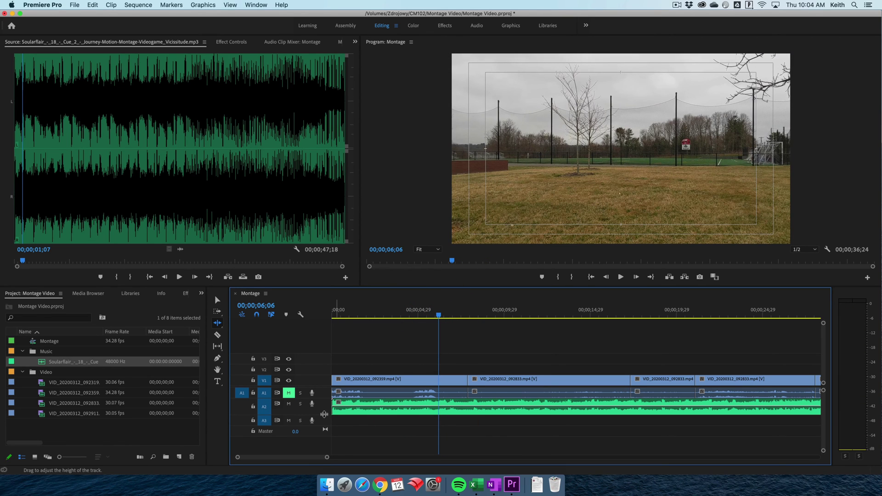
left_click_drag(324, 422, 324, 429)
left_click(428, 316)
key("space")
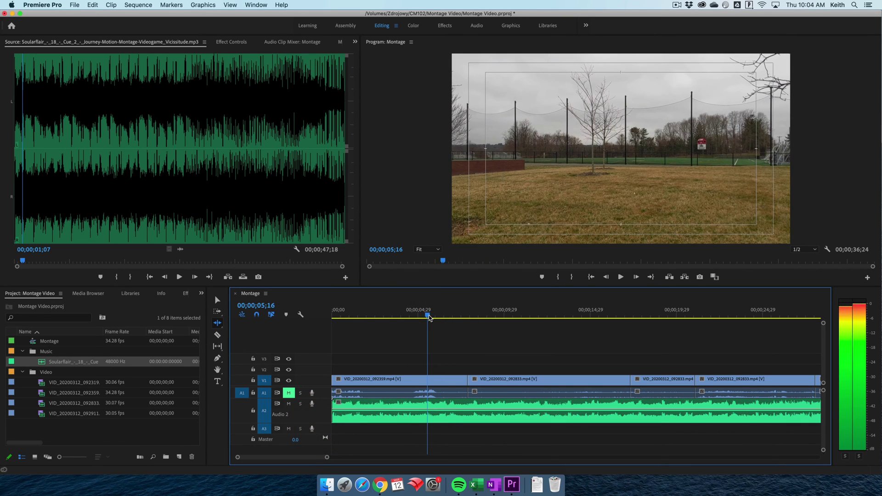
key("space")
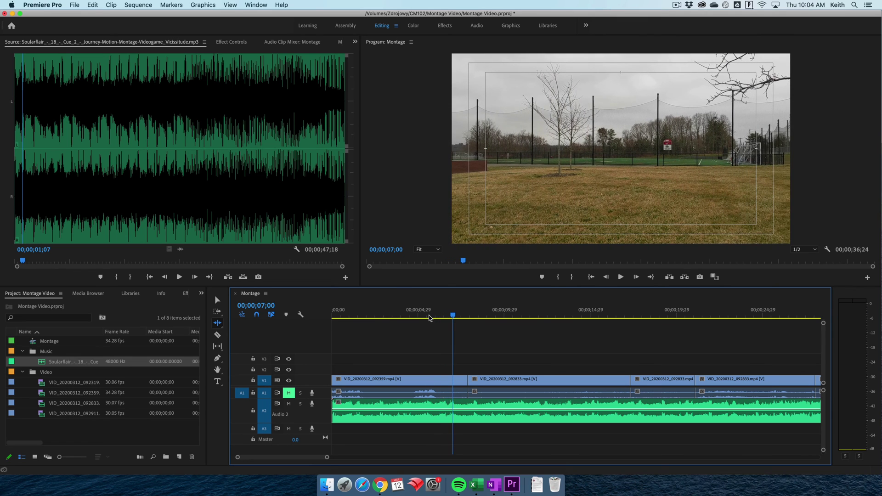
Find the beat just before the first cut and ripple-trim the end of the first video clip back to 00;00;07;02
left_click(433, 317)
key("space")
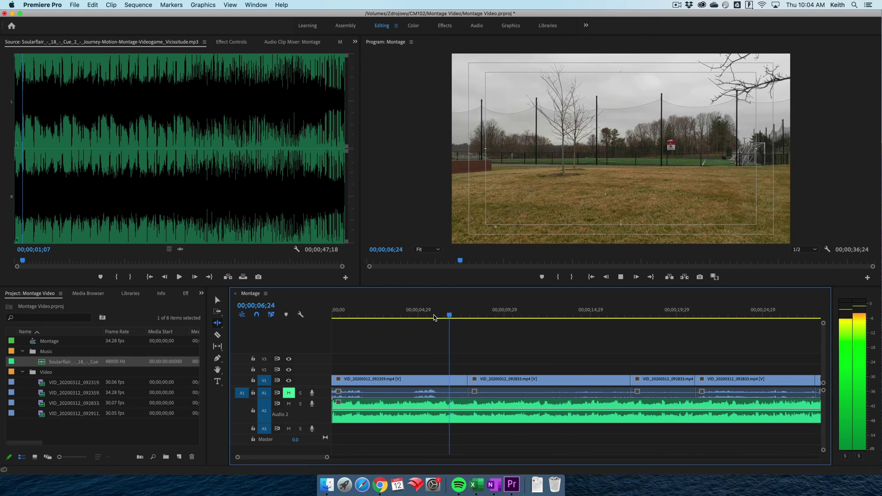
left_click(433, 316)
left_click(433, 316)
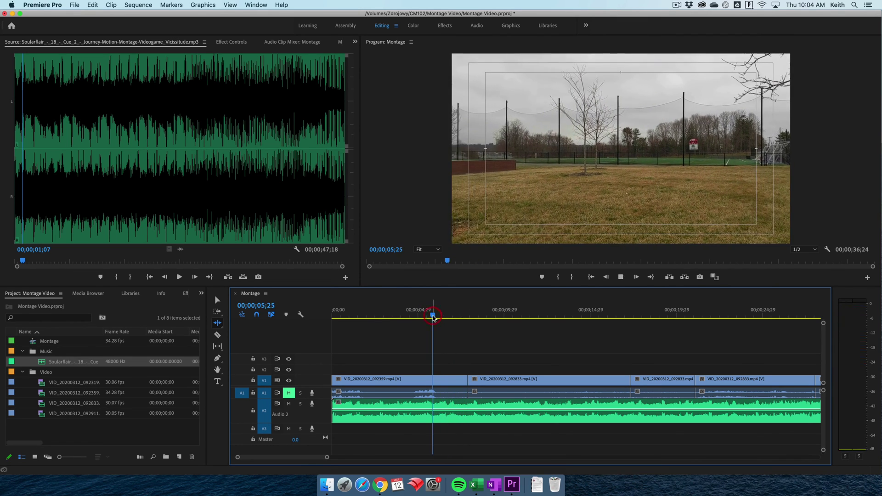
key("space")
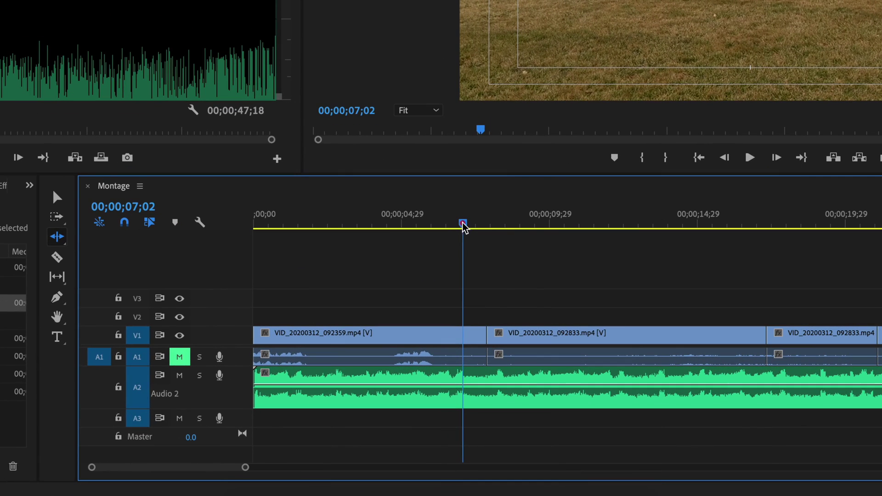
left_click(464, 224)
left_click_drag(484, 335, 461, 333)
Review the first cut against the music and ripple-trim the first video clip's end to the beat at 00;00;06;27
left_click(406, 222)
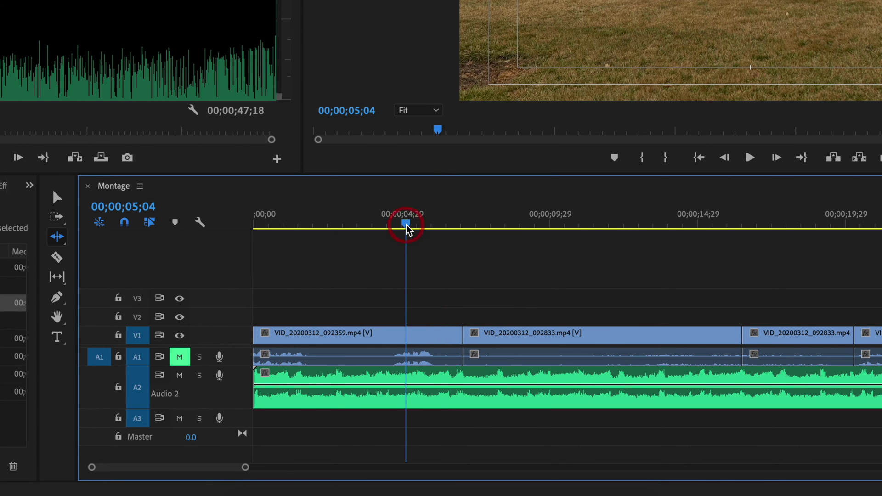
key("space")
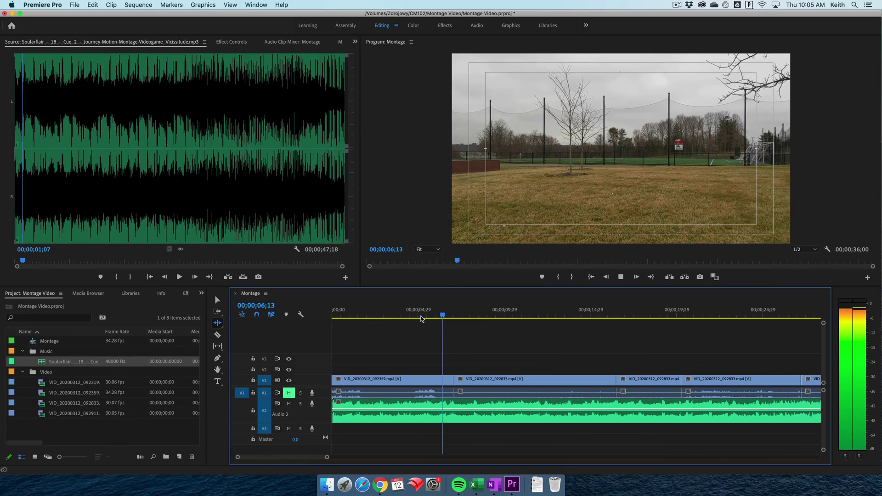
key("space")
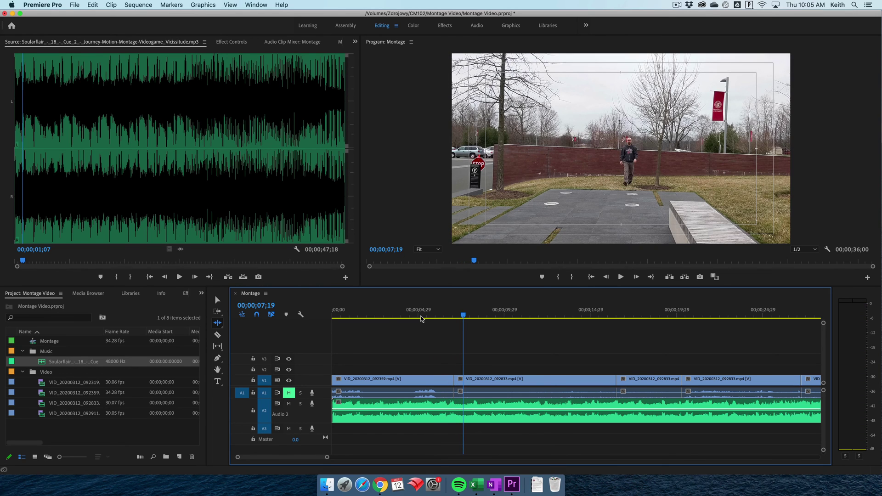
key("=")
left_click(550, 315)
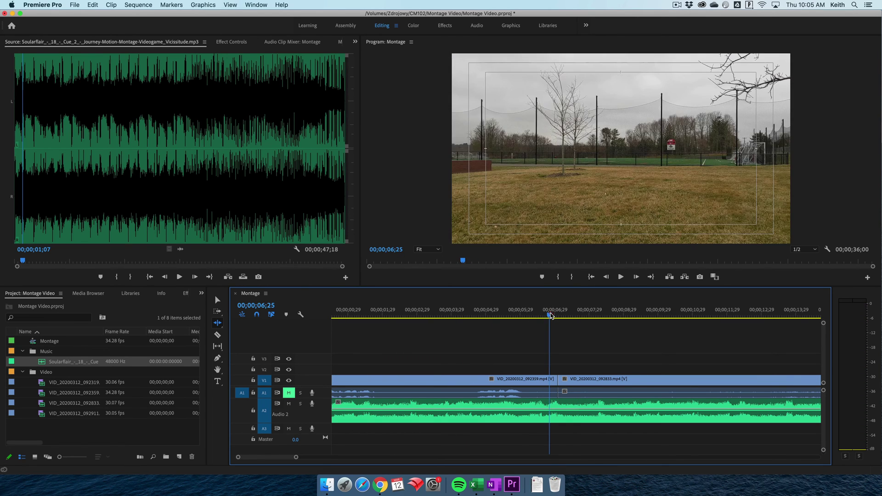
key("space")
key("space")
left_click_drag(538, 315, 552, 315)
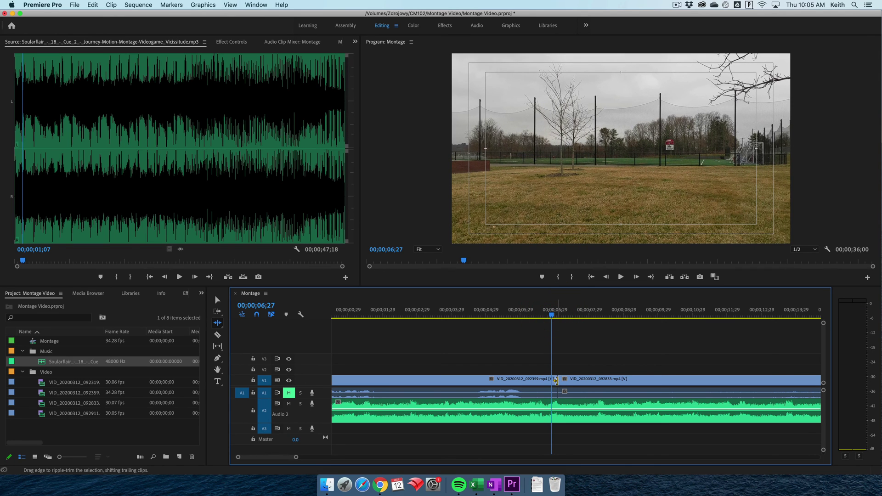
left_click_drag(556, 380, 552, 381)
Play through the first cut several times to check its timing against the music, and fit the whole sequence in view
left_click(508, 315)
key("space")
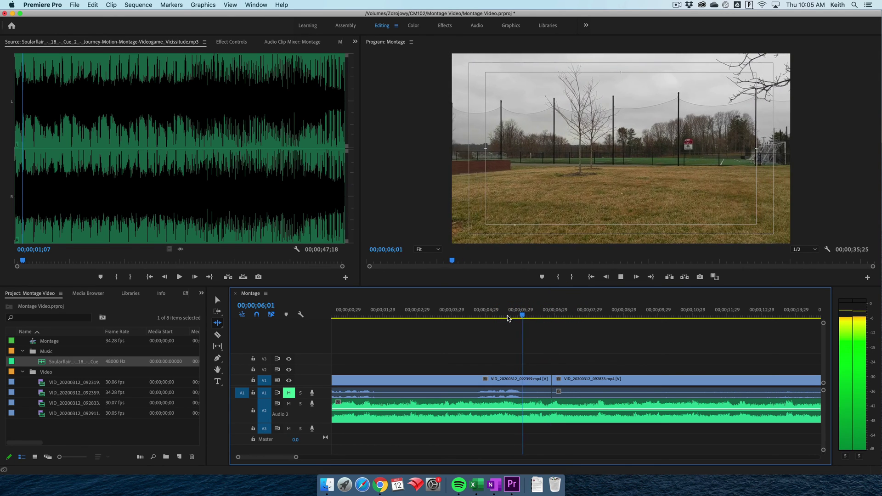
key("space")
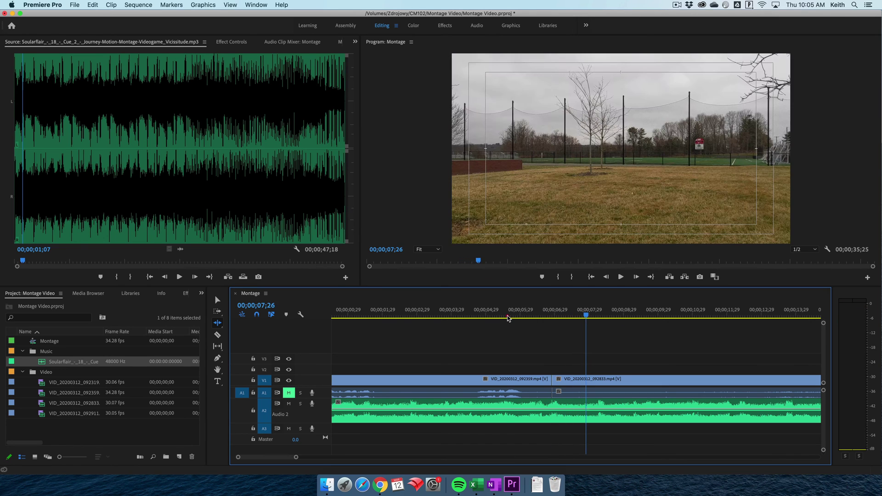
left_click(508, 317)
key("space")
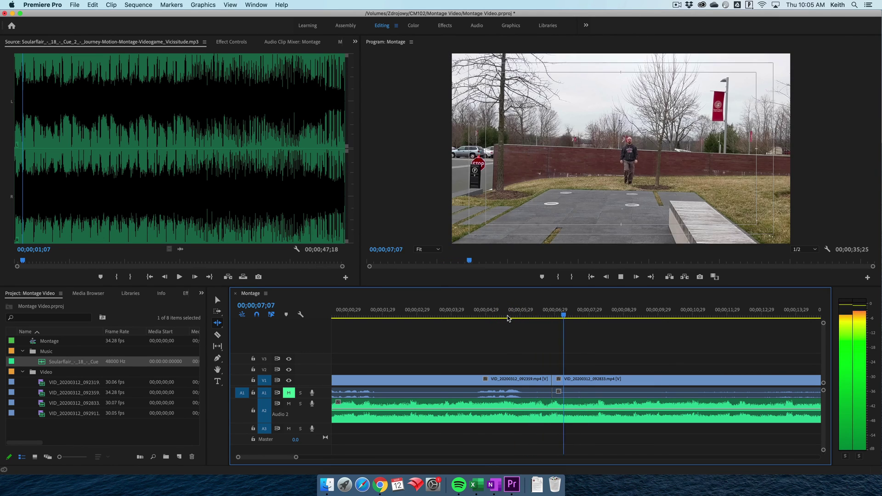
key("space")
left_click(508, 316)
key("space")
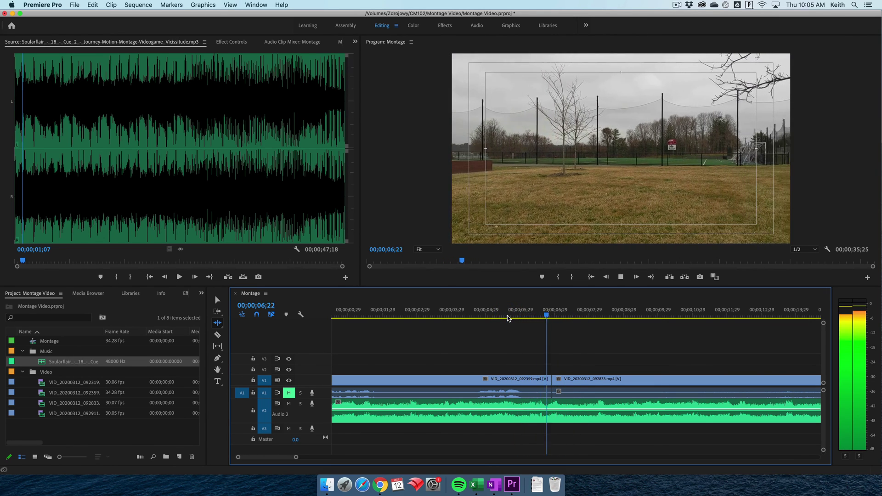
key("space")
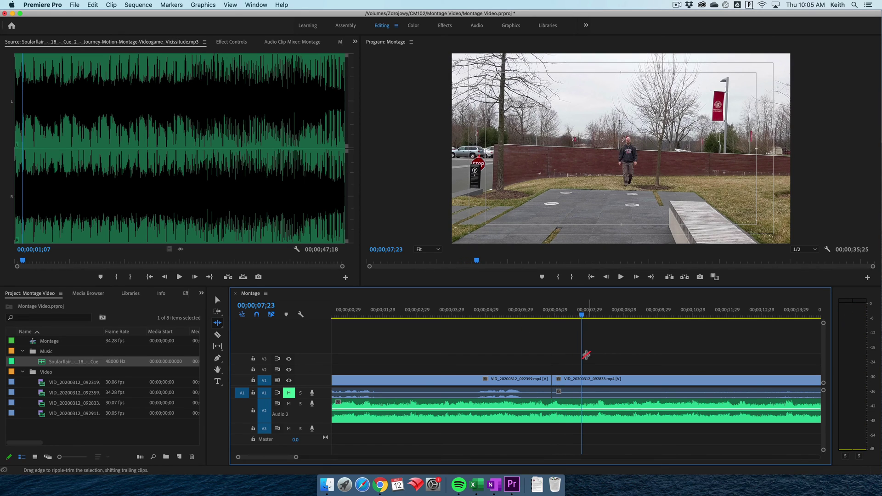
key("backslash")
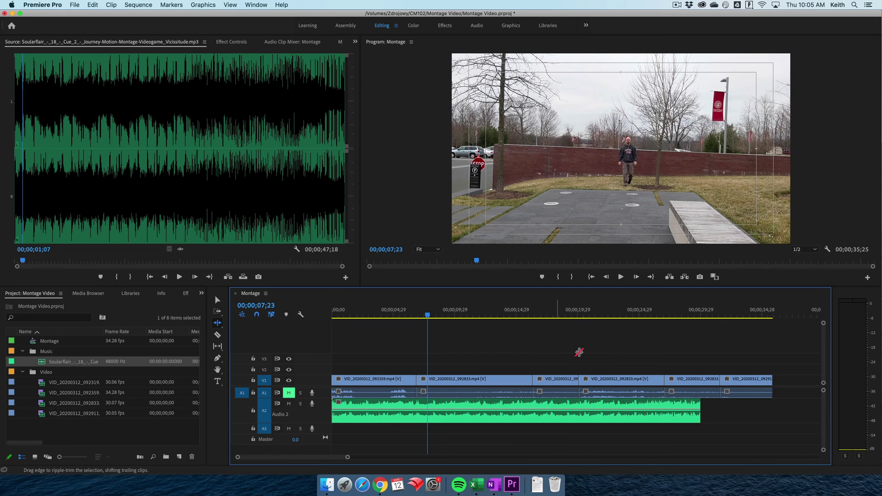
Listen to the music through the second video clip and ripple-trim the clip's end back to the beat near 00;00;13;22
left_click(413, 315)
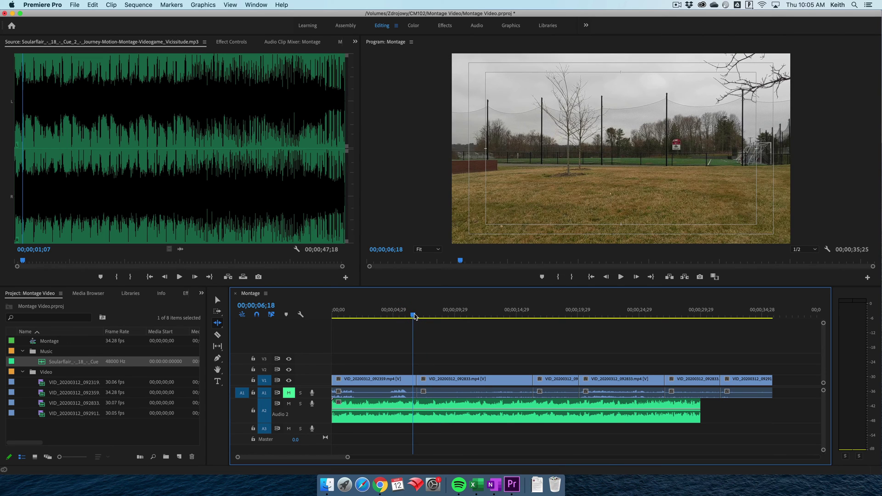
key("equal")
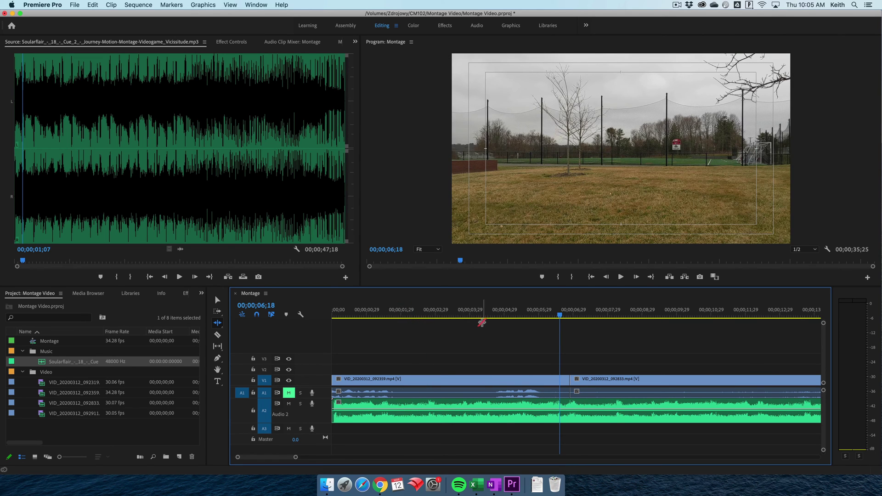
scroll(503, 347, "down", 5)
key("space")
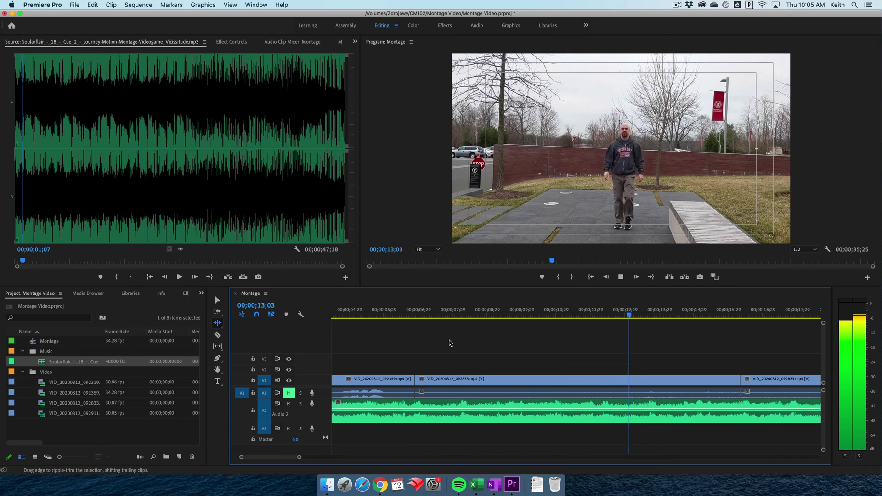
key("space")
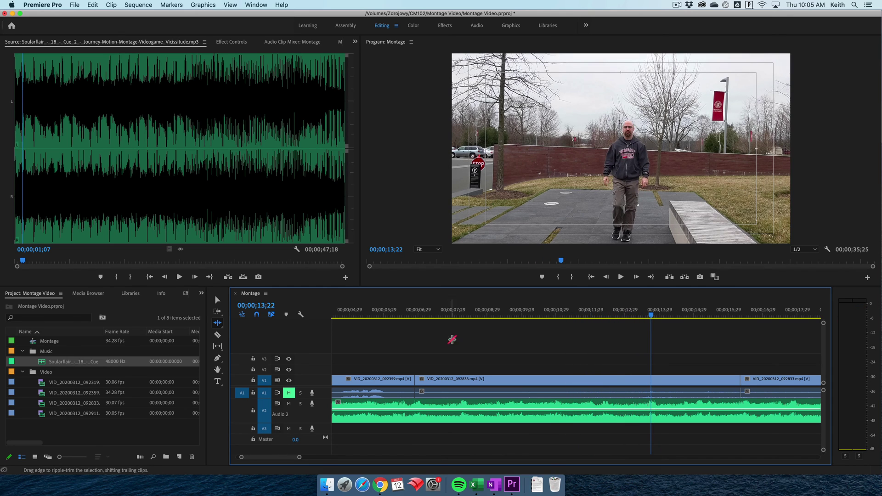
left_click(649, 315)
left_click_drag(737, 380, 650, 379)
Play through the second cut, find the beat near the third one, and ripple-extend the third video clip's end to 00;00;17;24
left_click(627, 314)
key("space")
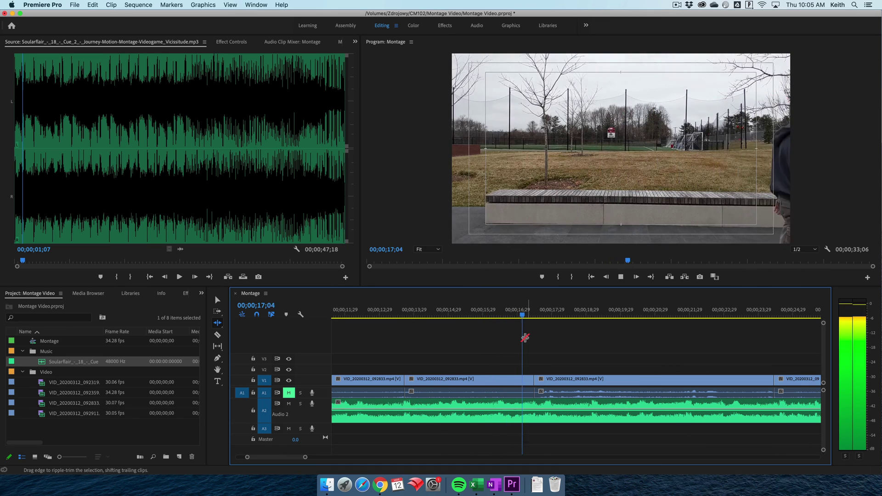
left_click(563, 314)
mouse_move(563, 314)
left_mouse_down()
mouse_move(527, 316)
mouse_move(546, 315)
left_mouse_up()
key("space")
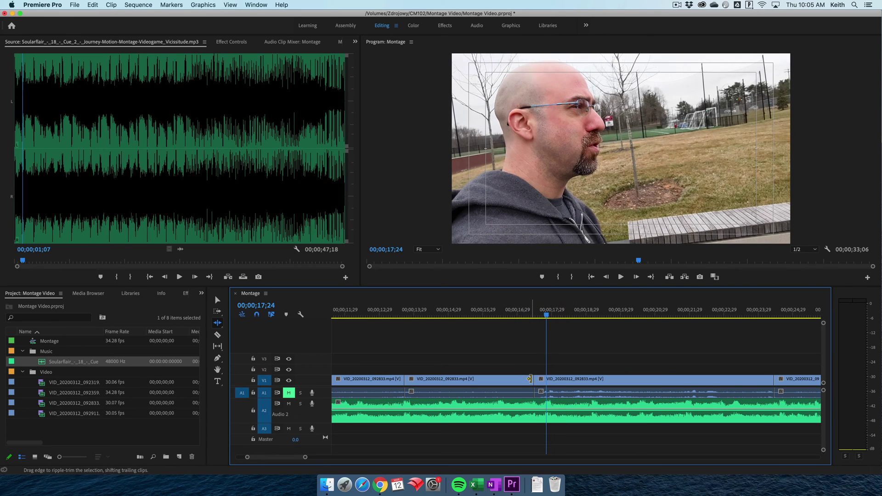
left_click_drag(530, 378, 546, 378)
Play on from the third cut to find the beat at 00;00;23;07 and ripple-trim the fourth video clip's end back to it
left_click(526, 312)
key("space")
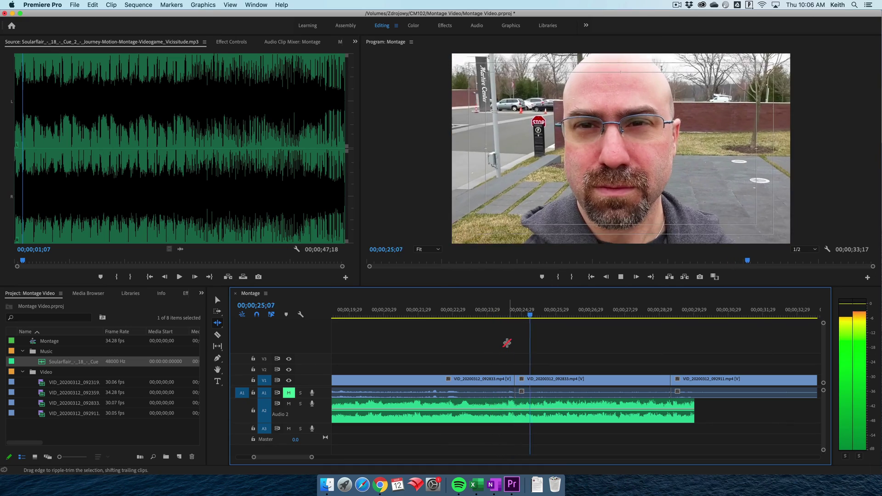
left_click(438, 315)
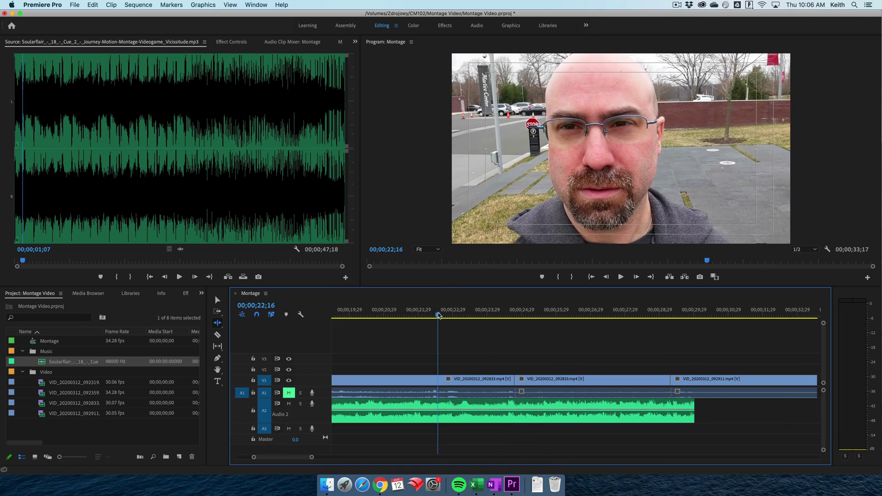
key("space")
left_click(438, 315)
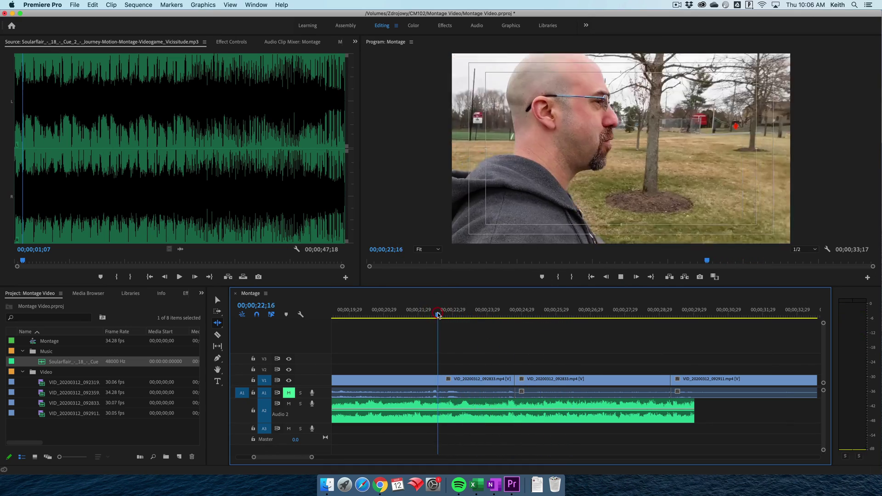
left_click_drag(438, 315, 461, 316)
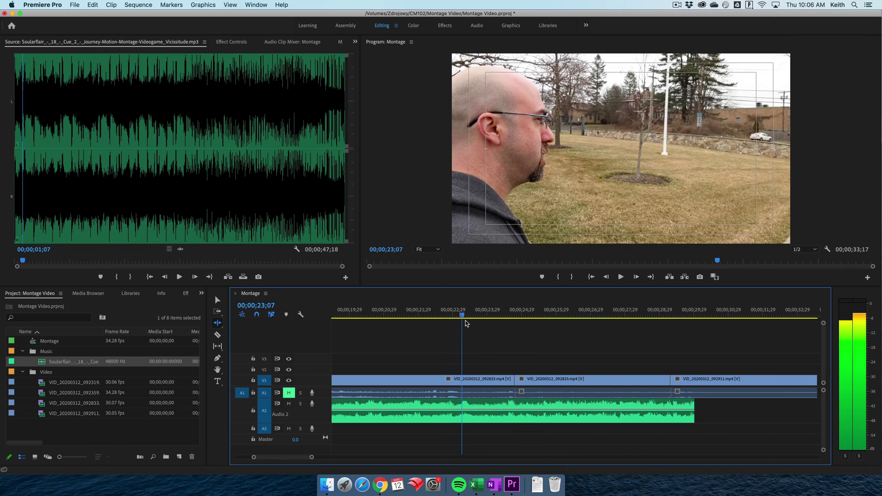
left_click_drag(515, 380, 465, 380)
Play the remaining clips against the music to check the last cuts, and fit the whole sequence in view
key("space")
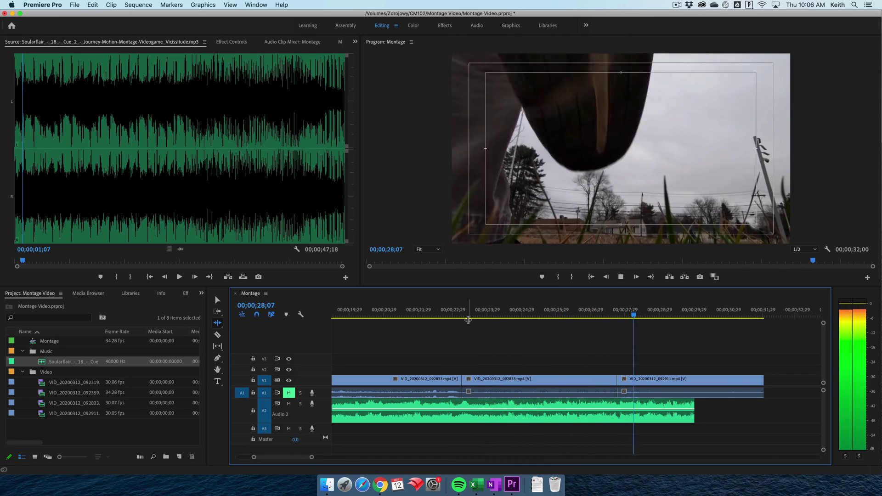
key("space")
scroll(459, 338, "up", 7)
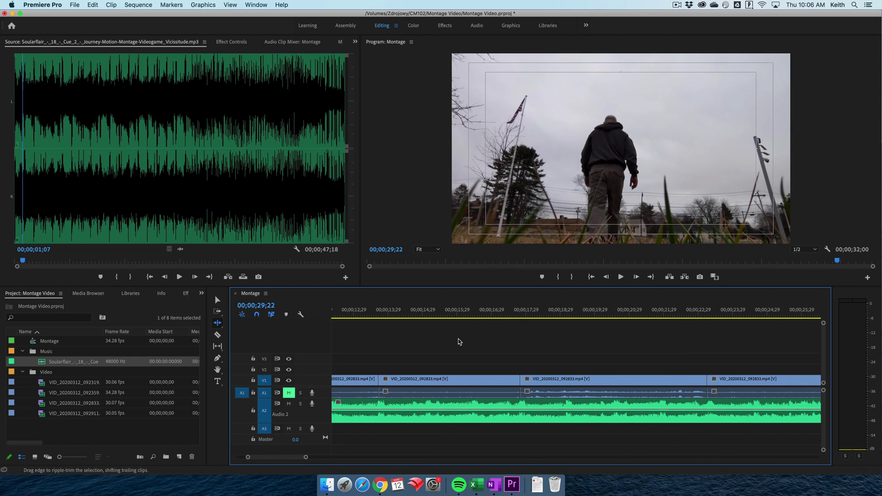
key("backslash")
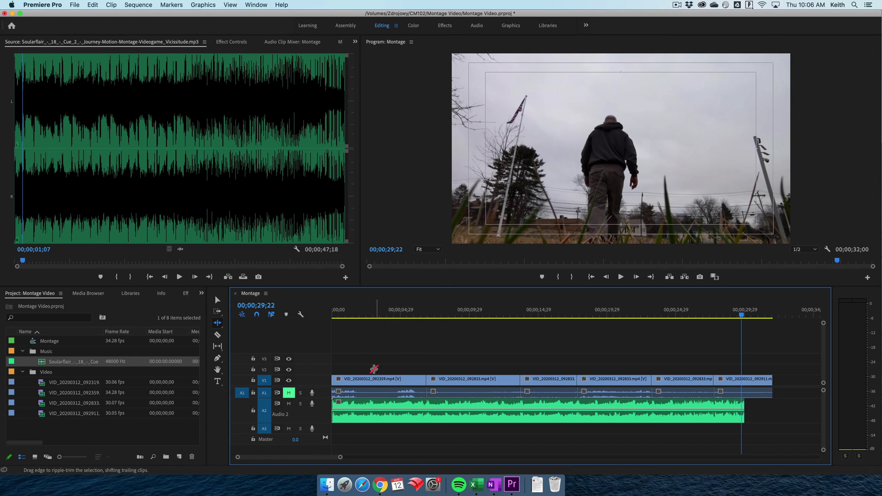
Replay the opening to find an earlier beat and ripple-trim the first video clip's end back to 00;00;04;05
left_click_drag(374, 316, 327, 314)
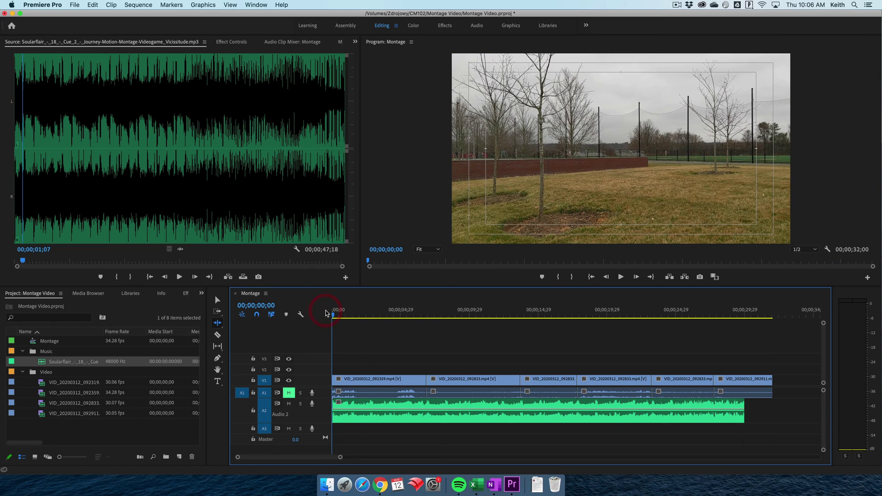
key("=")
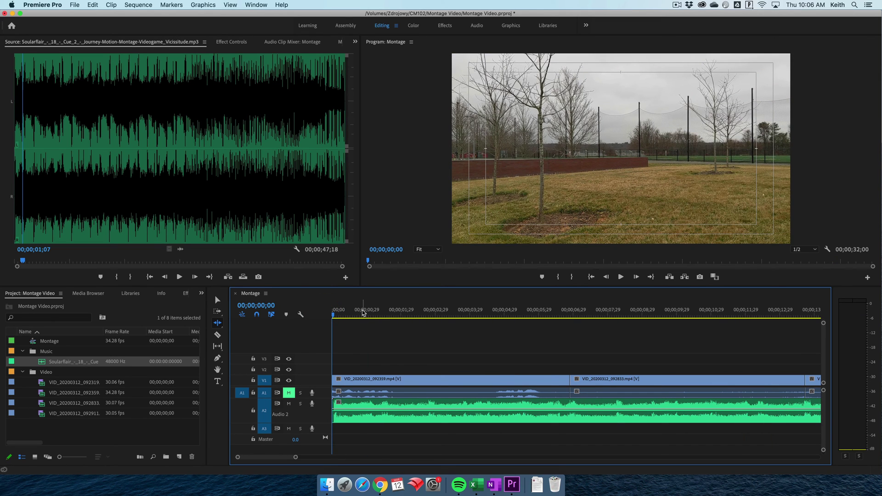
key("space")
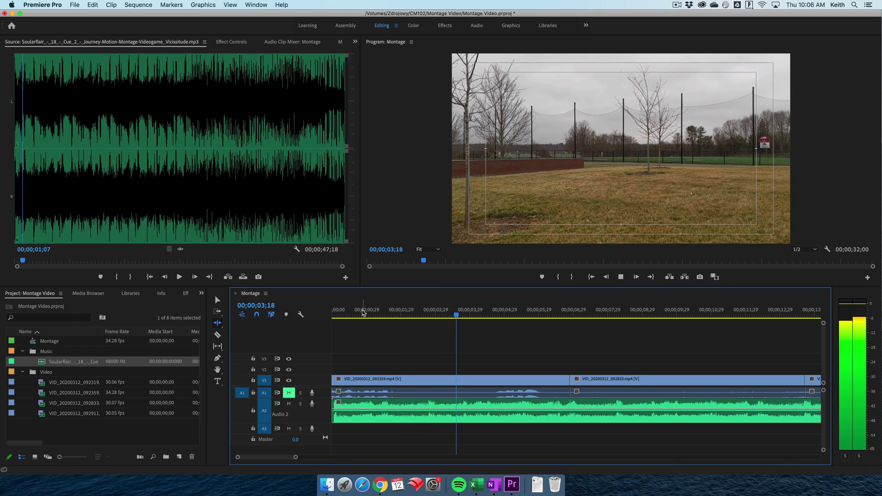
key("space")
left_click(421, 313)
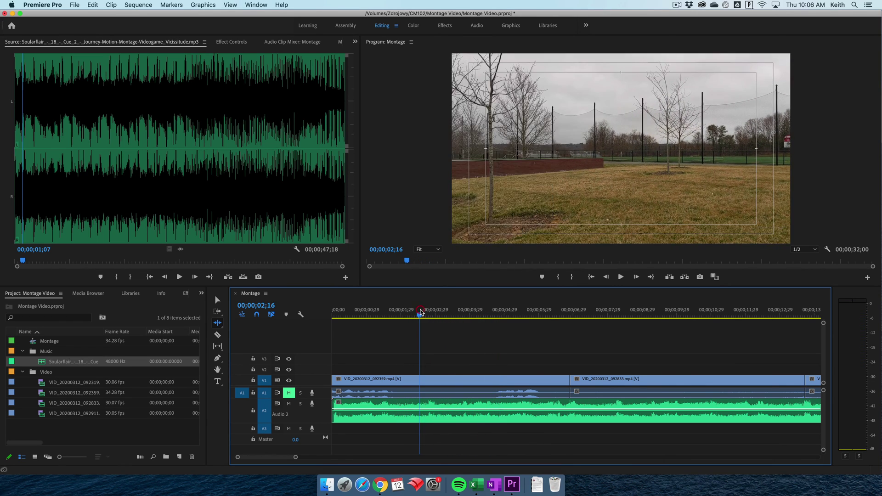
key("space")
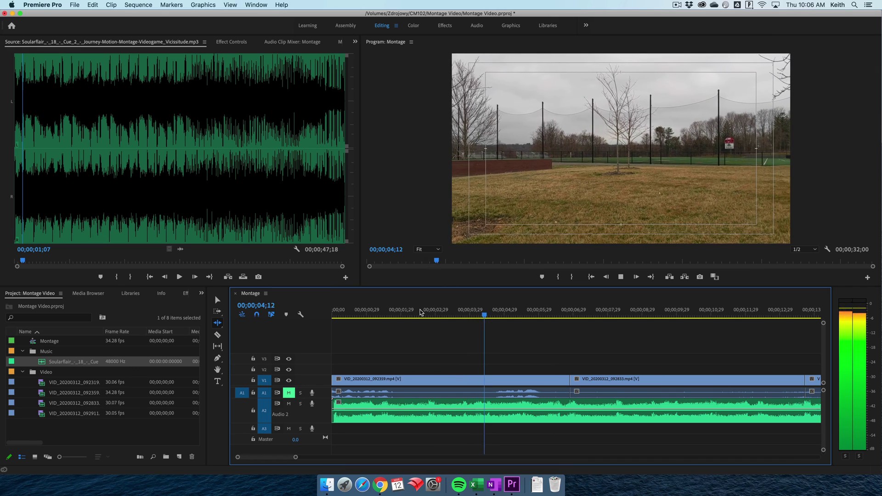
left_click(429, 313)
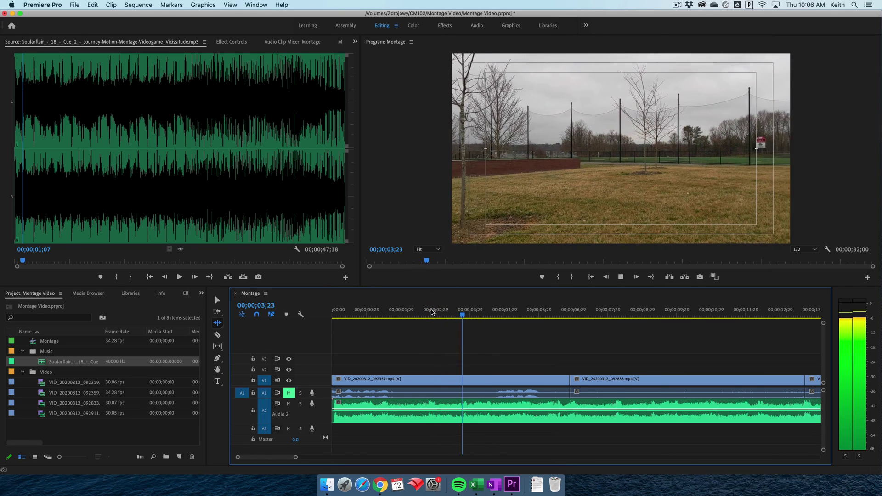
key("space")
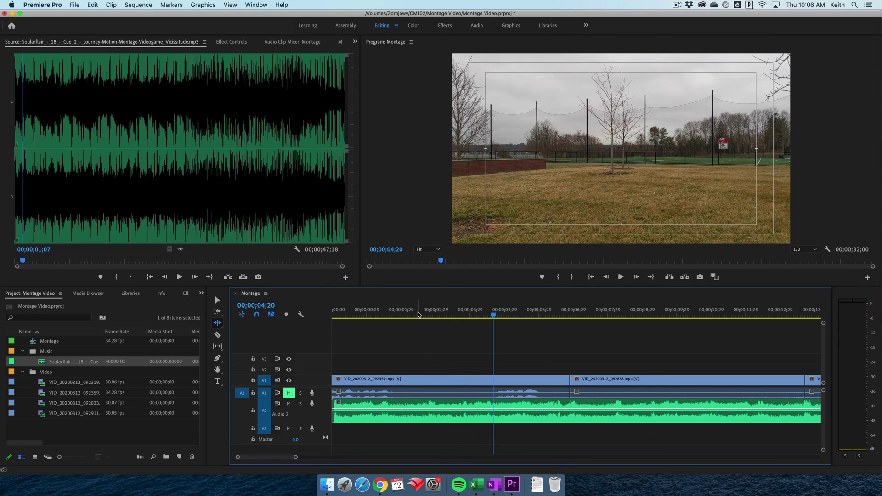
left_click(418, 314)
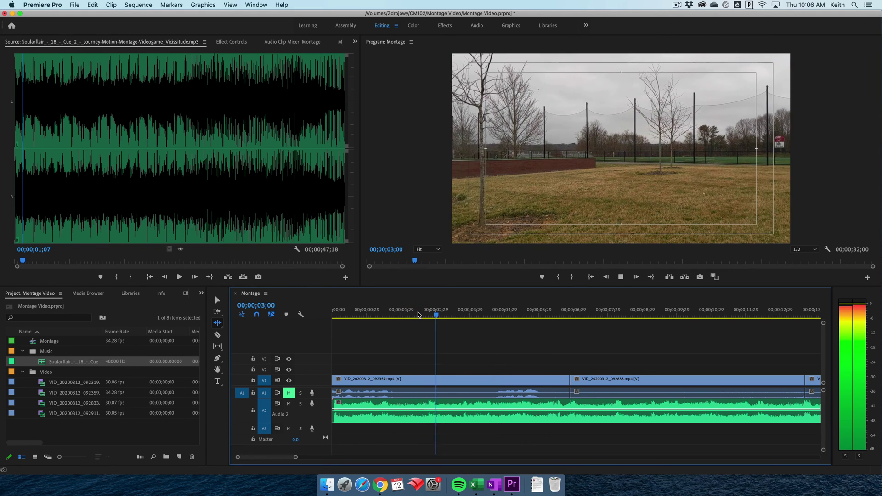
key("space")
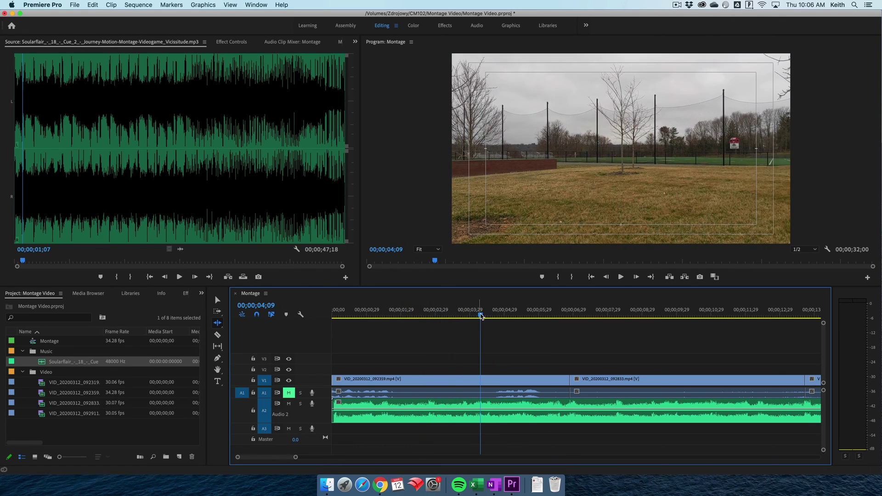
mouse_move(481, 316)
left_mouse_down()
mouse_move(471, 316)
mouse_move(478, 317)
left_mouse_up()
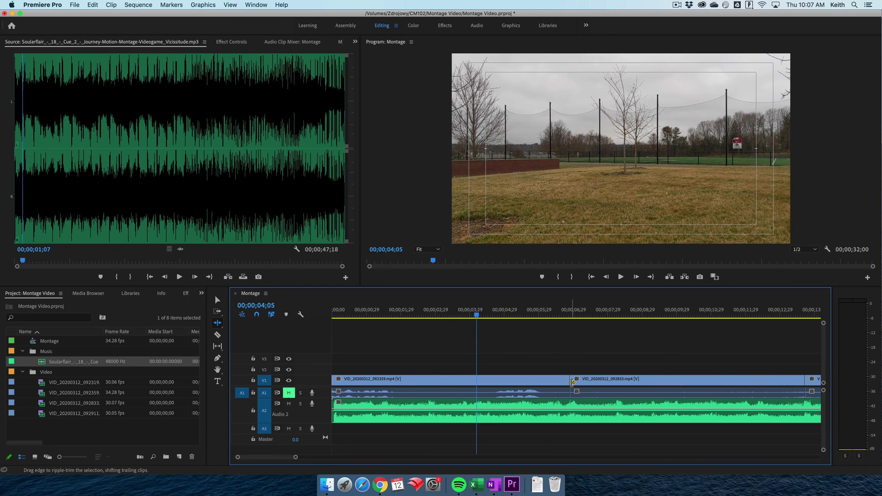
left_click_drag(566, 382, 477, 381)
Replay the first cut against the music and ripple-extend the first video clip's end to 00;00;04;06
left_click(438, 316)
key("space")
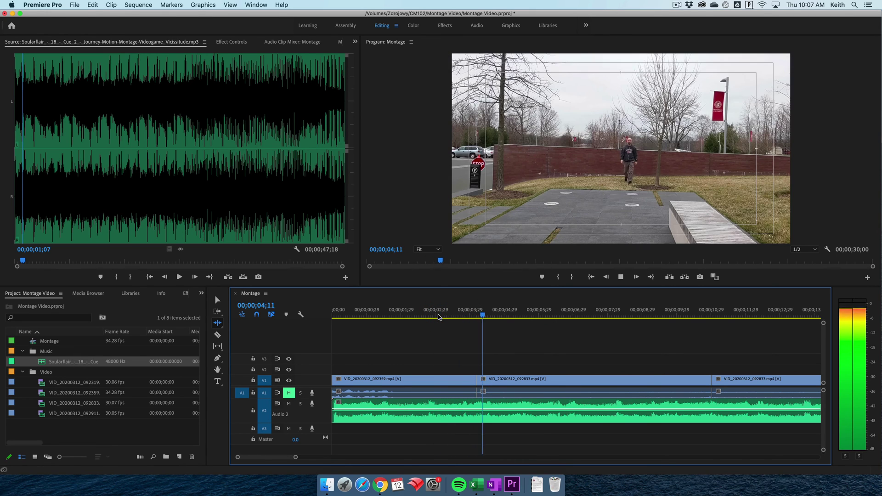
left_click(438, 315)
left_click(448, 316)
key("space")
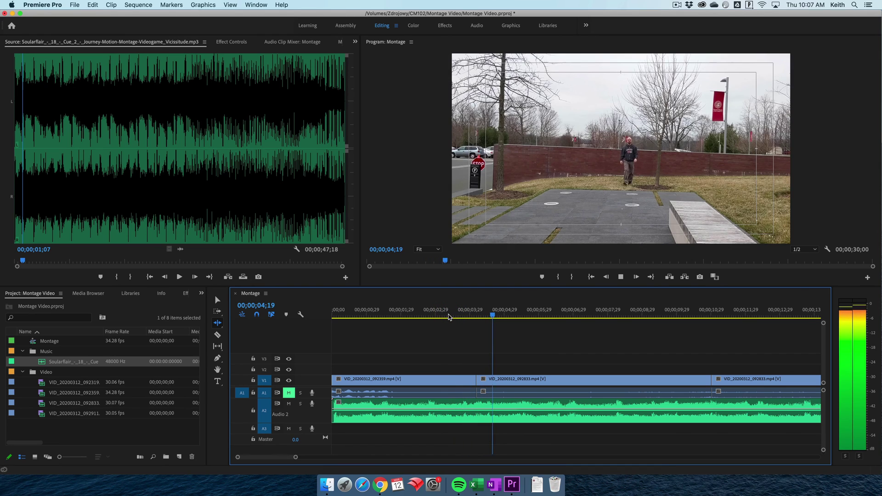
left_click(440, 316)
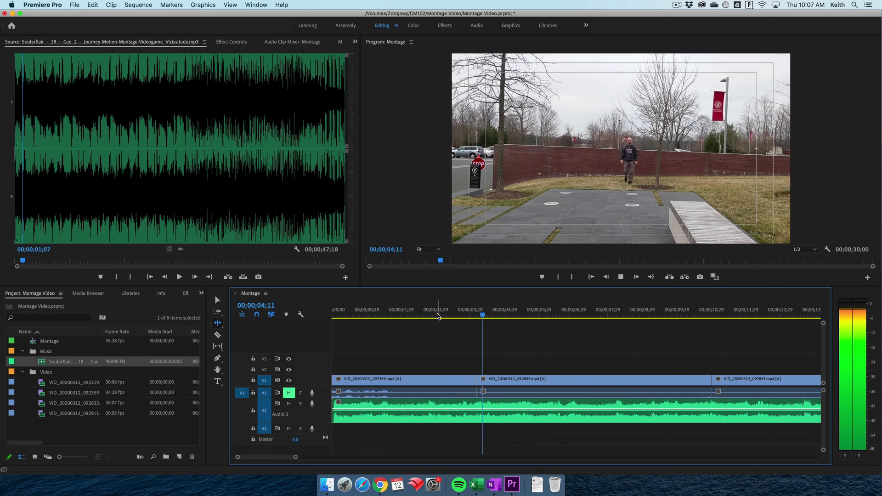
left_click(439, 316)
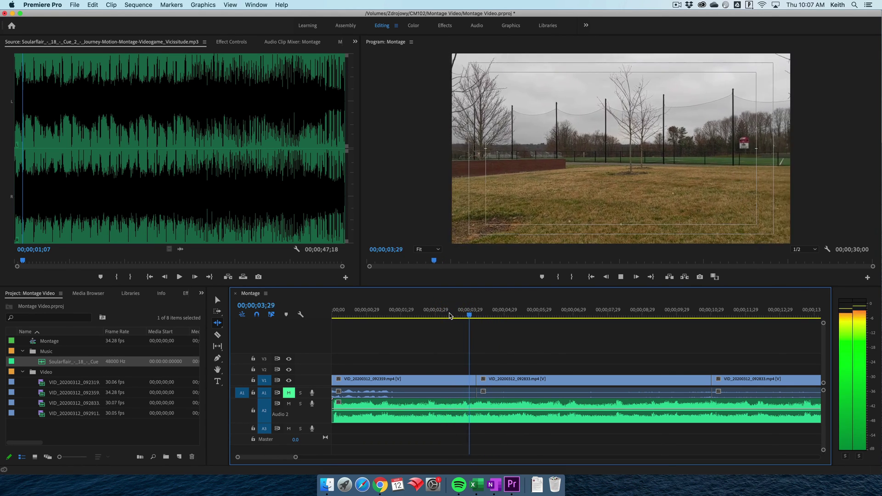
key("space")
left_click_drag(481, 316, 477, 315)
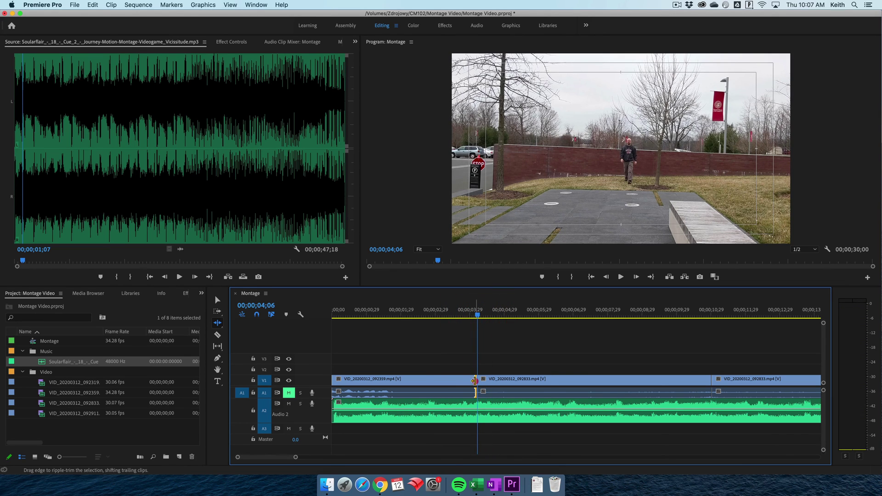
left_click_drag(475, 380, 476, 381)
Play through the first cut again to check its timing against the beat
left_click(450, 316)
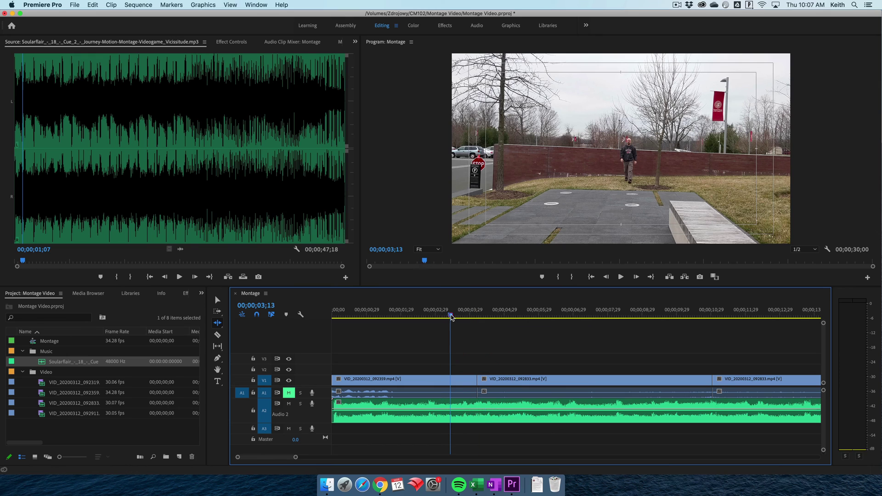
left_click(432, 314)
key("space")
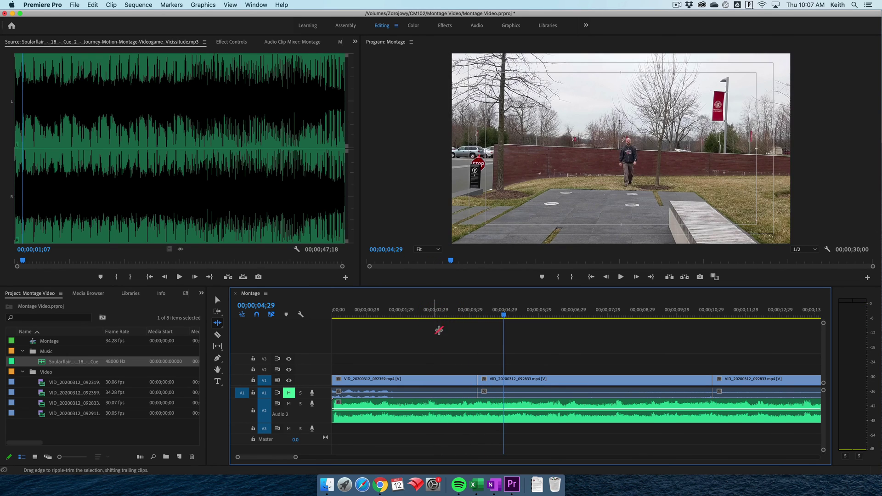
key("space")
mouse_move(439, 312)
left_mouse_down()
mouse_move(471, 313)
mouse_move(449, 312)
left_mouse_up()
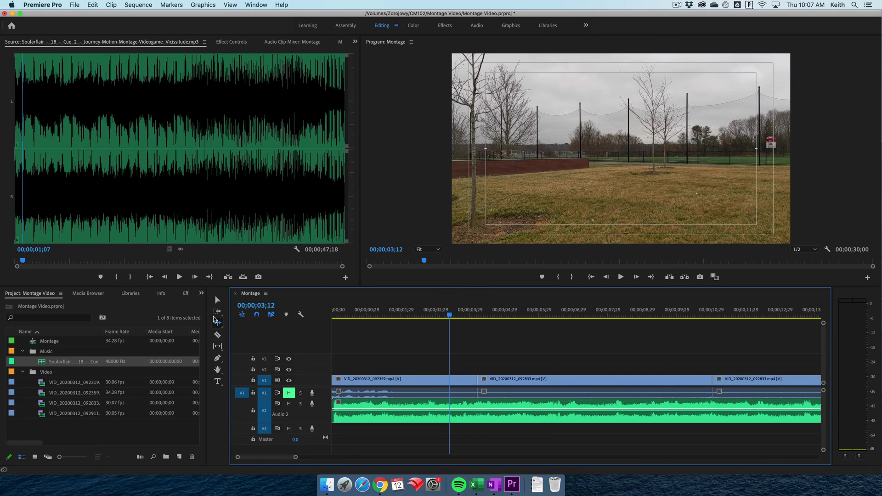
With the Slip tool, shift the first video clip to an earlier part of its footage without moving its cut
left_click(217, 347)
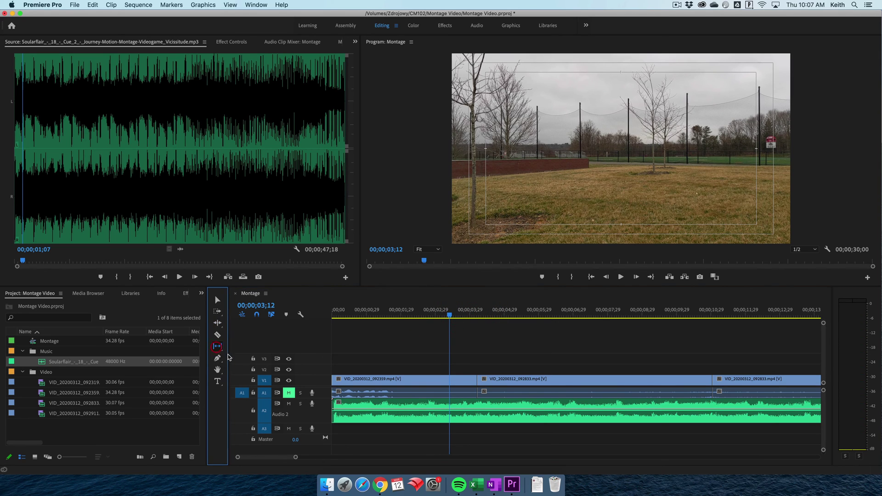
left_click(416, 380)
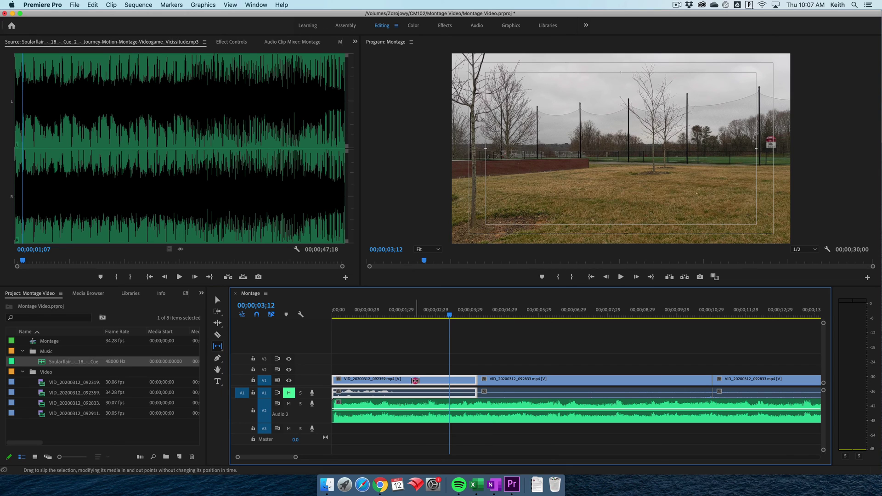
left_click_drag(416, 381, 458, 382)
Play the sequence from the start to review the slipped clip, switch to the Selection tool, and fit the whole sequence in view
left_click_drag(387, 314, 317, 314)
key("space")
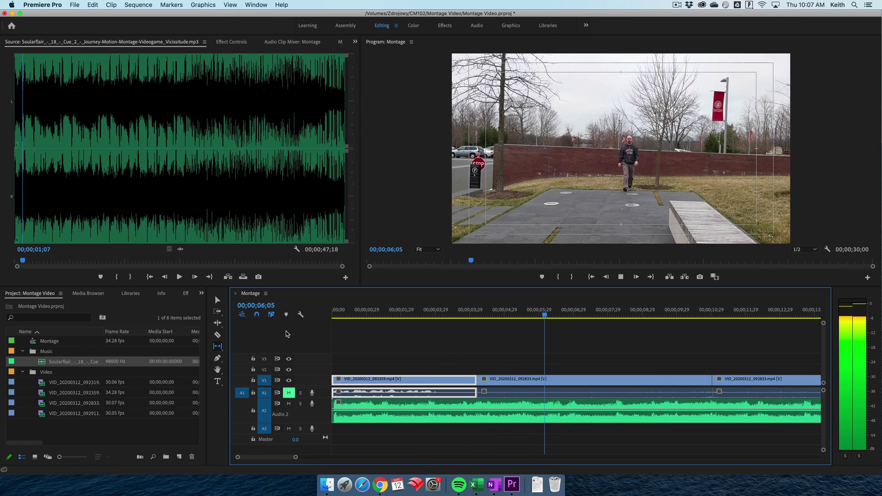
key("v")
key("space")
key("backslash")
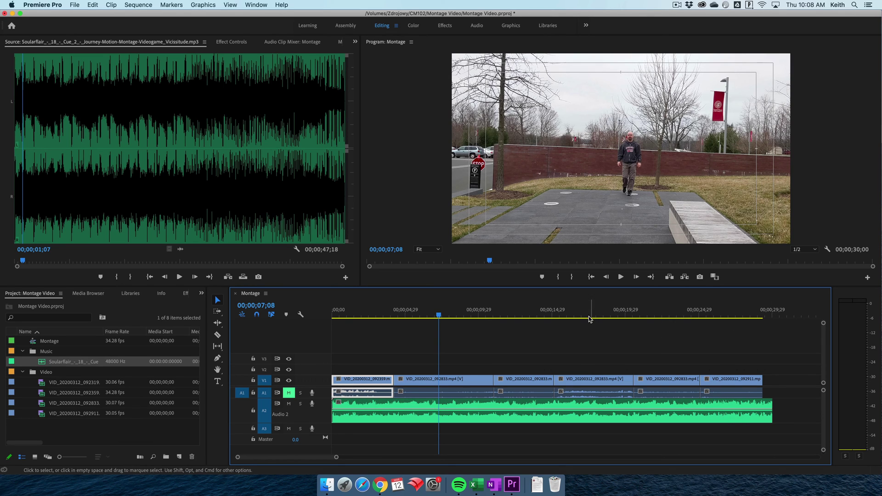
Play through the sequence to check the cuts and extend the last video clip's end to match the end of the music
left_click(479, 311)
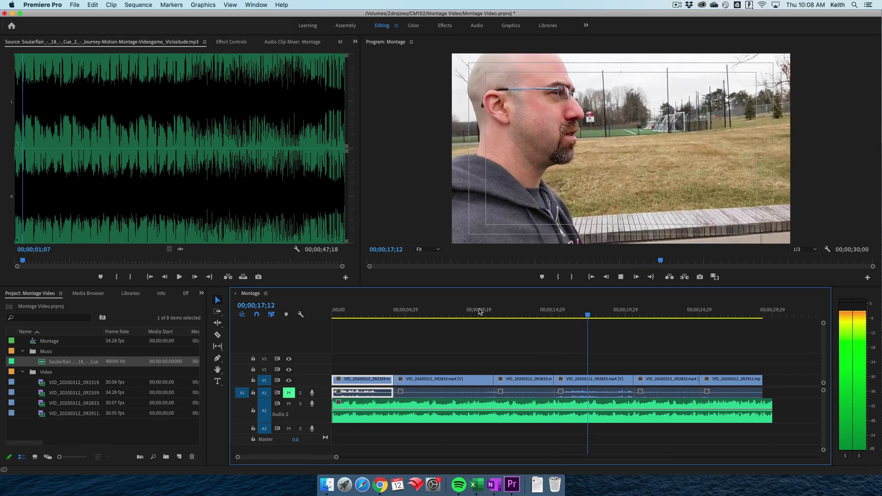
key("space")
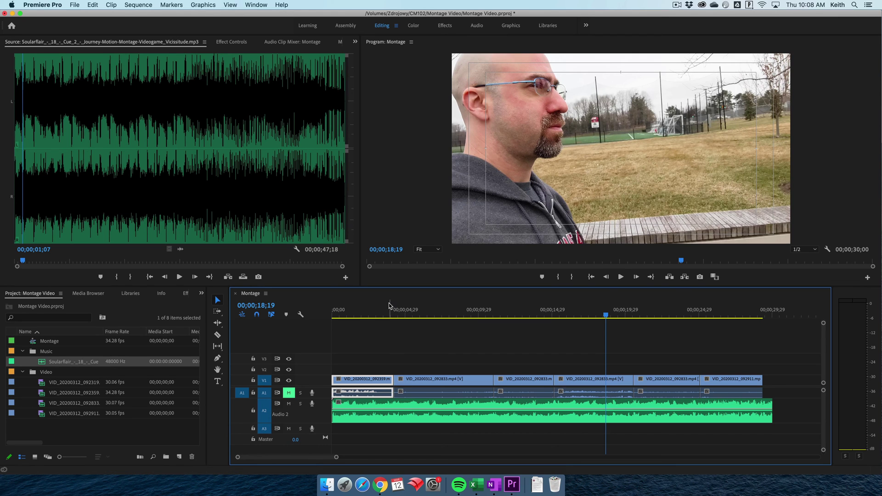
key("space")
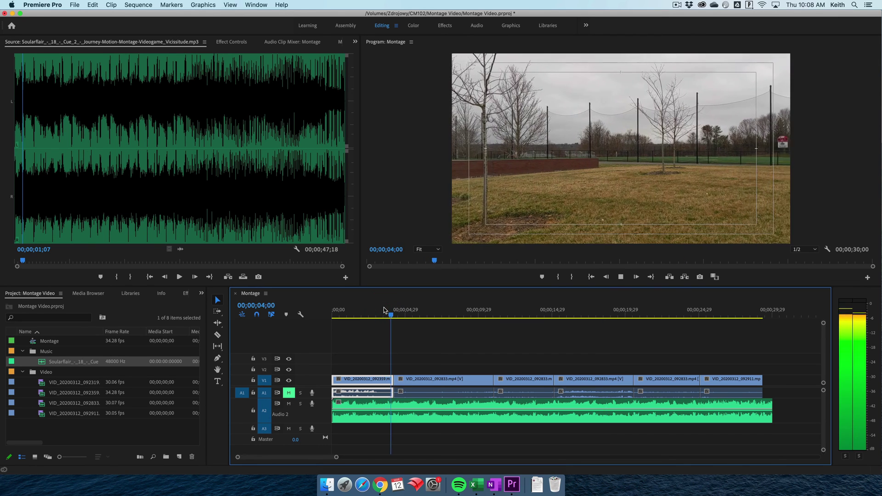
left_click(485, 317)
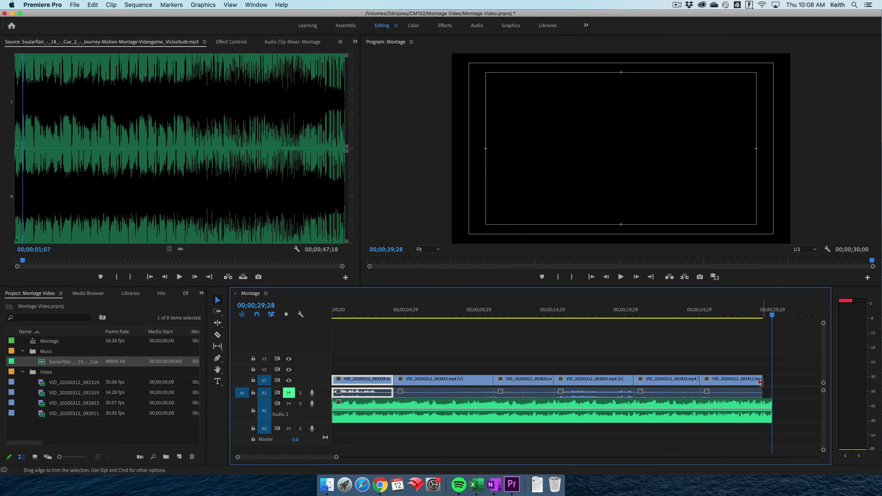
left_click_drag(761, 381, 772, 381)
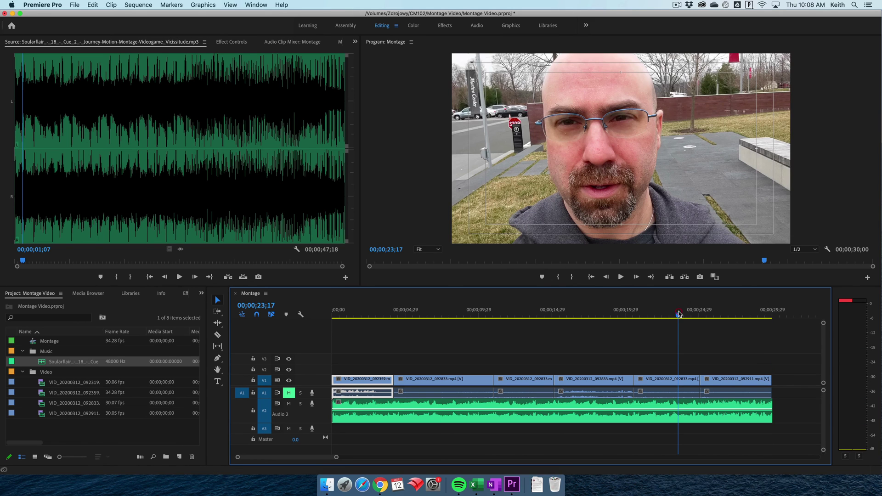
Replay the section around the last cut to find the beat where the fifth video clip should end
key("=")
key("=")
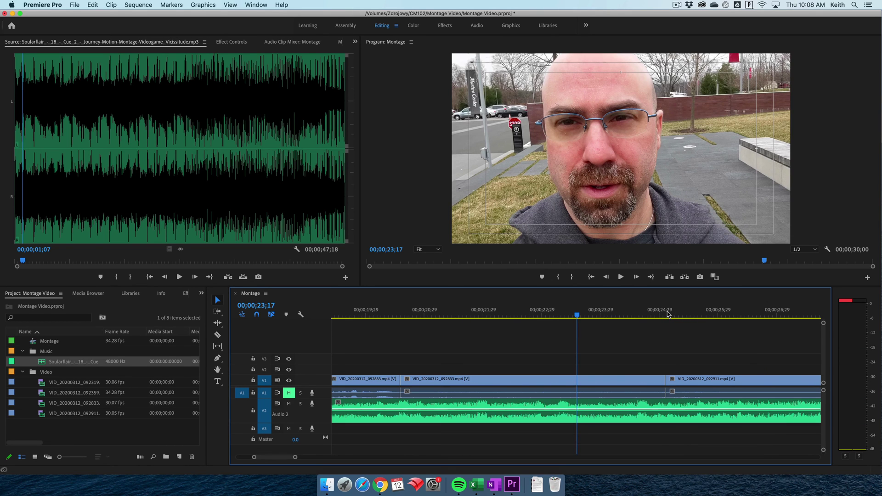
key("minus")
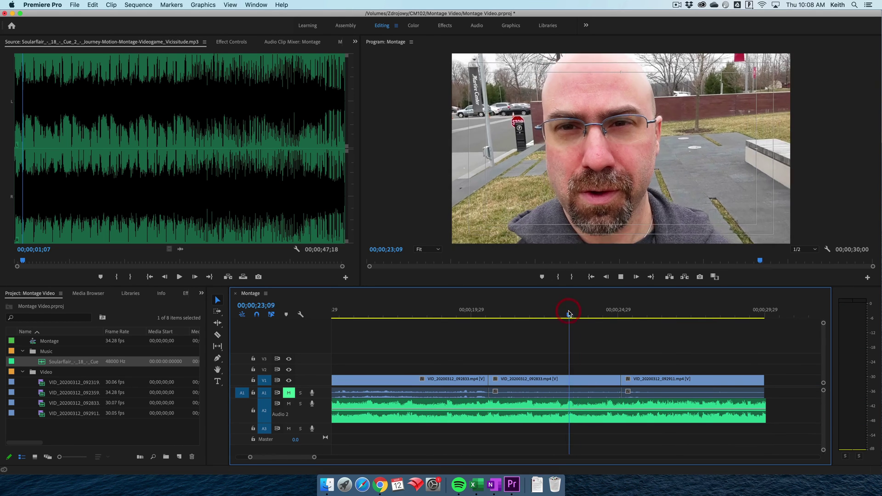
key("space")
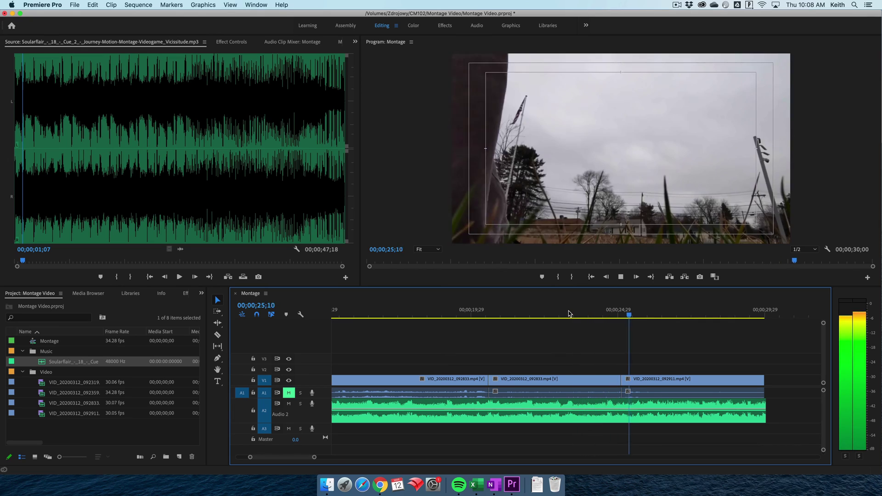
left_click(569, 314)
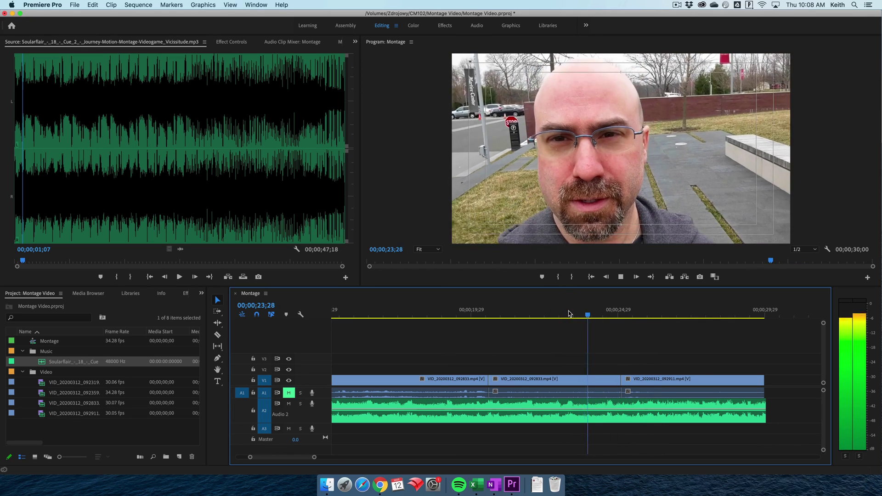
left_click(454, 314)
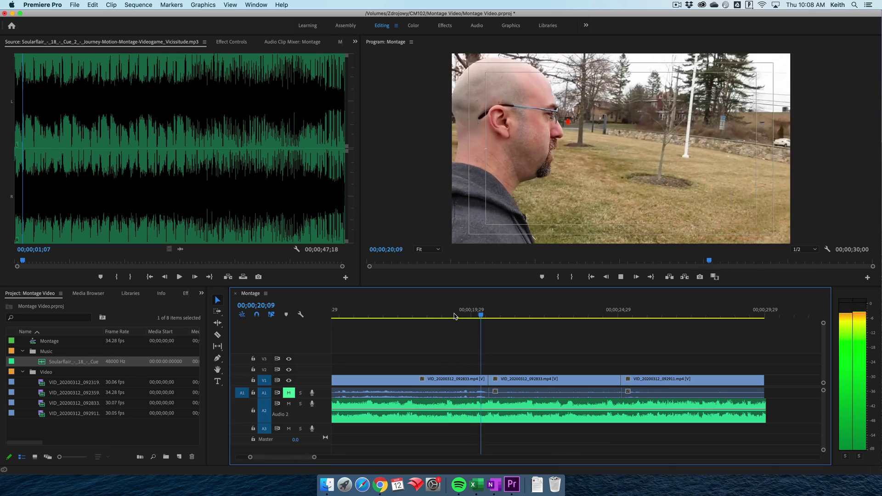
key("space")
Ripple-trim the fifth video clip's end to 00;00;24;17 and ripple-extend the last clip back out to the end of the music
left_click(605, 316)
left_click_drag(607, 316, 607, 317)
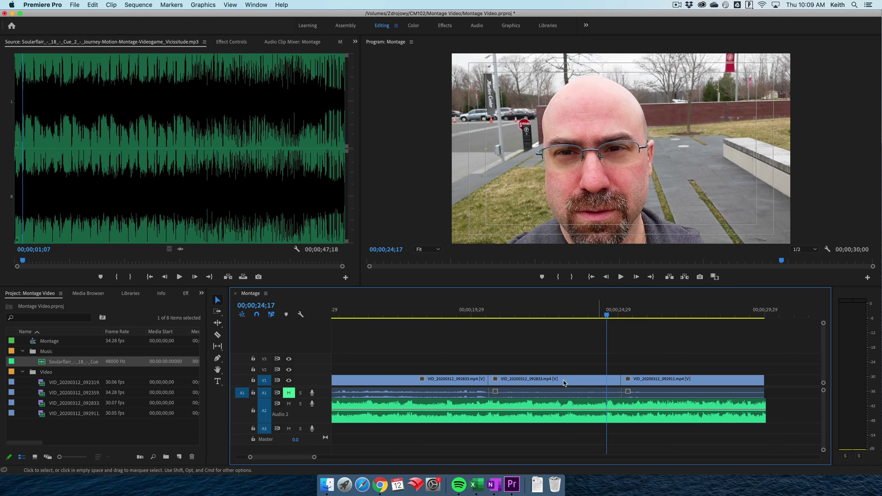
left_click(217, 323)
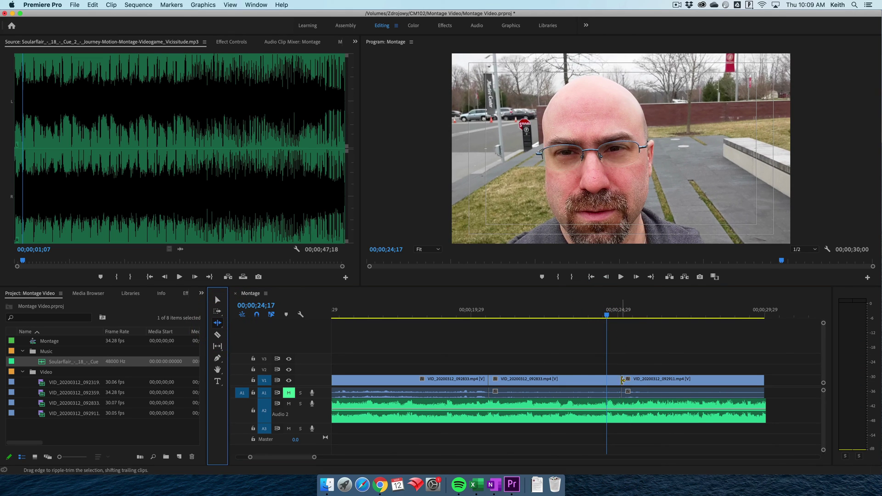
left_click_drag(623, 380, 608, 379)
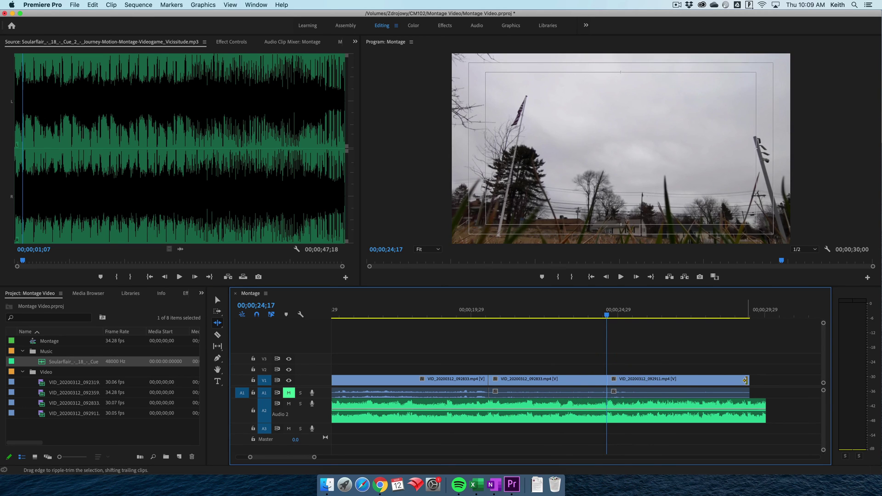
left_click_drag(746, 380, 765, 380)
Play across the retimed last cut, then fit the whole sequence in view and play it from the start
left_click(578, 316)
key("space")
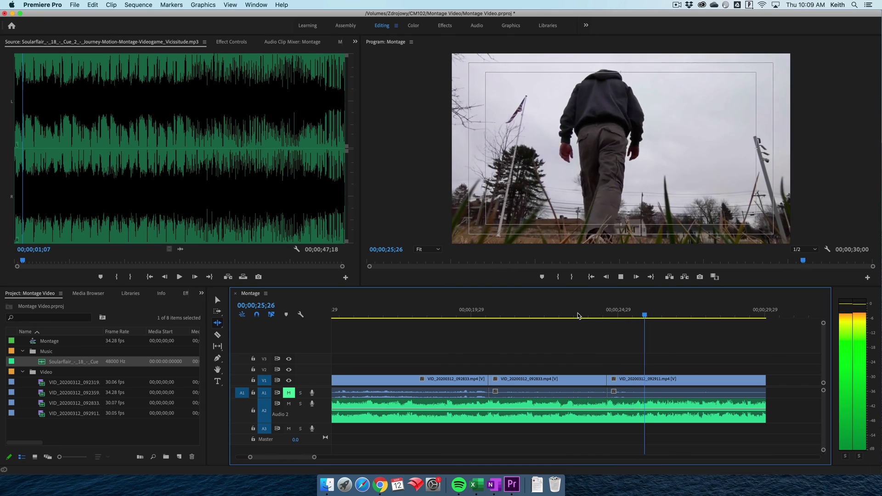
key("space")
key("backslash")
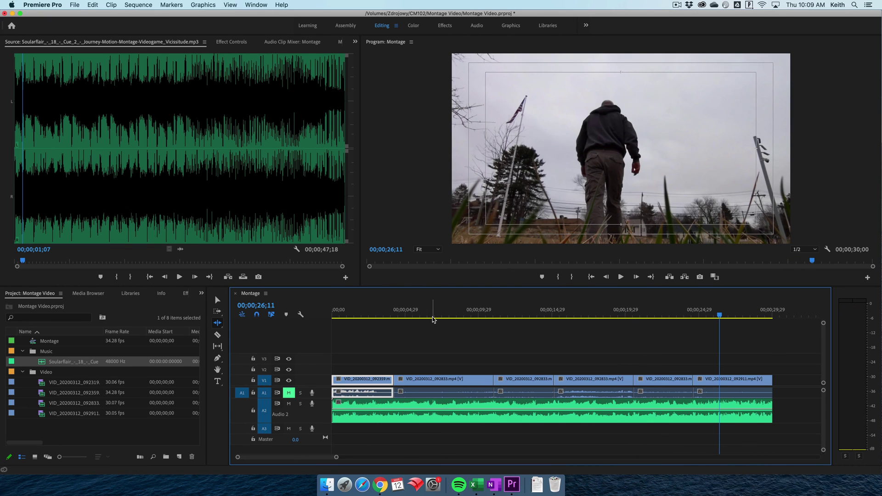
left_click_drag(407, 314, 327, 313)
key("space")
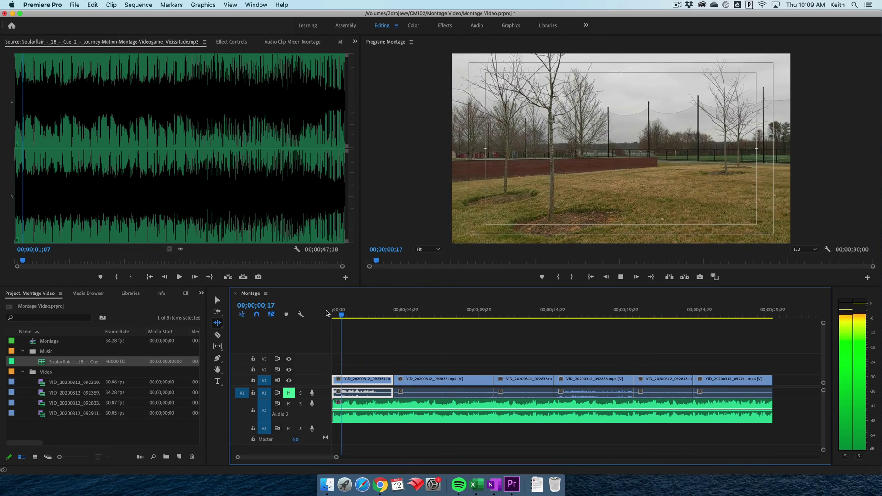
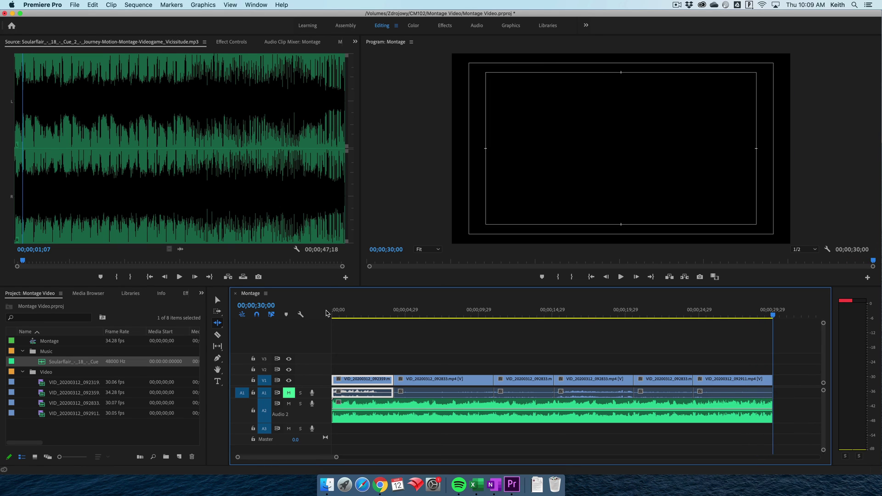
With the Slip tool, shift the last video clip to an earlier part of its footage without moving its cut
key("Home")
left_click(719, 313)
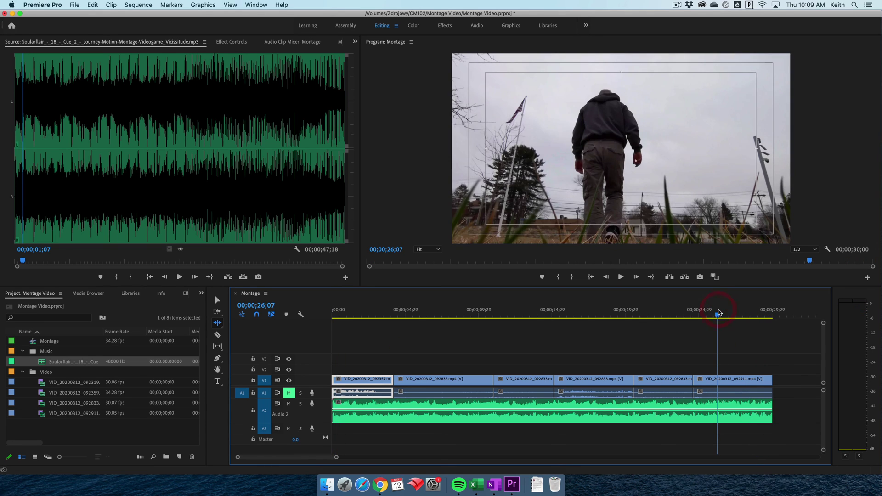
left_click(217, 346)
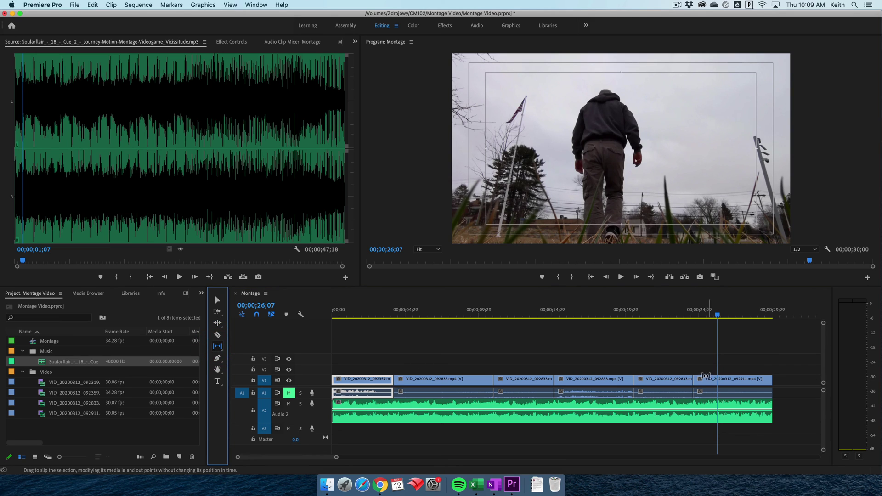
left_click_drag(727, 380, 744, 379)
Play the ending to check the slipped clip, return to the Selection tool, and reset the audio meters' clipping indicators
left_click(686, 316)
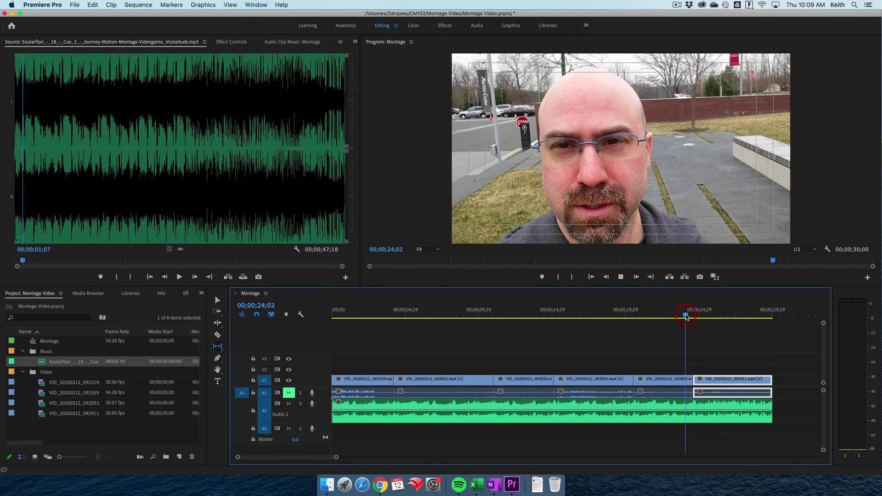
key("space")
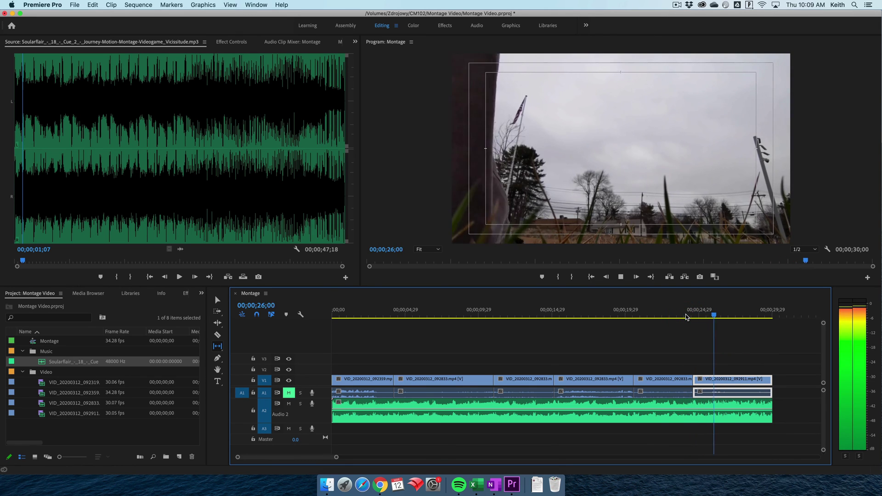
key("v")
left_click(685, 331)
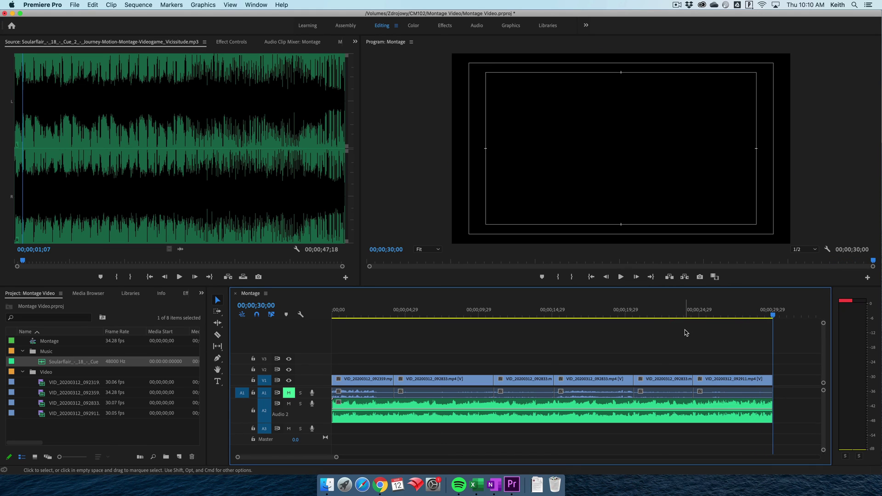
left_click(844, 301)
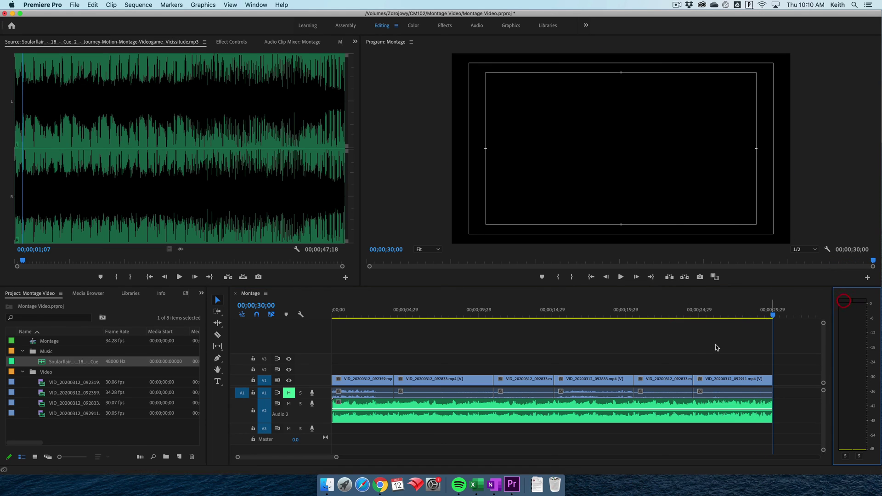
left_click(696, 349)
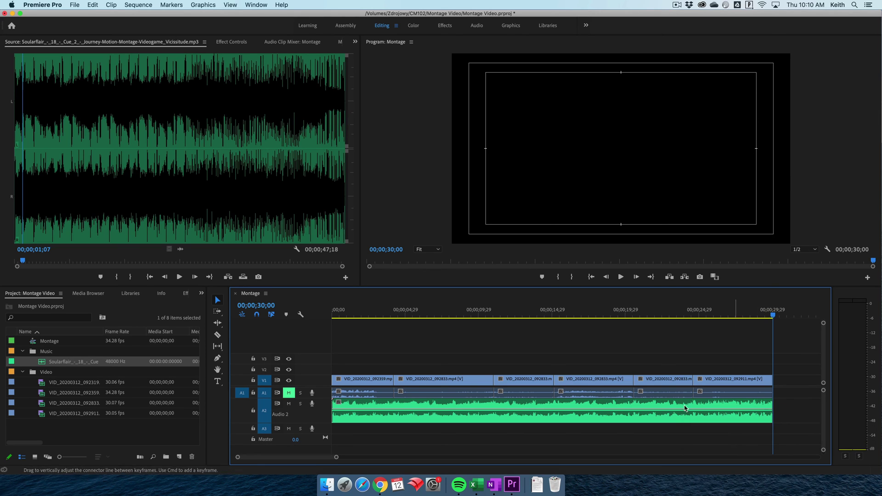
Apply the default transition to the ends of the music and the last video clip, and play the ending to check it
left_click(769, 404)
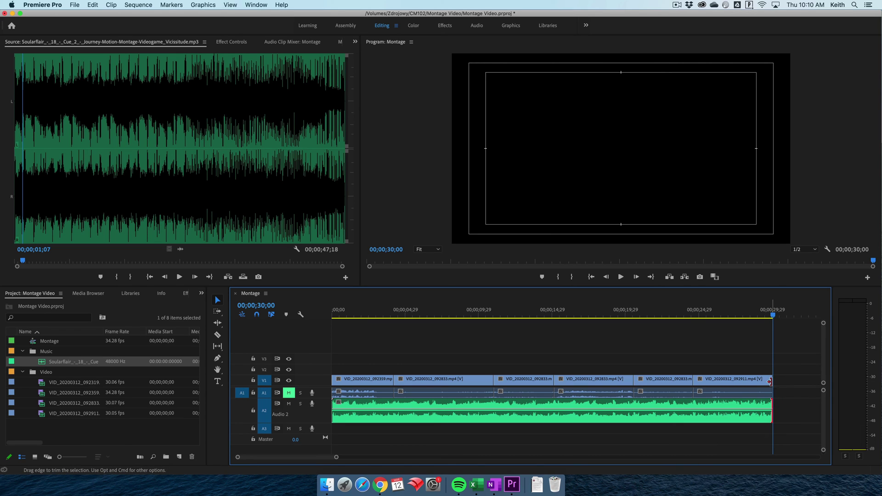
left_click(771, 382)
left_click(770, 403)
key("shift+d")
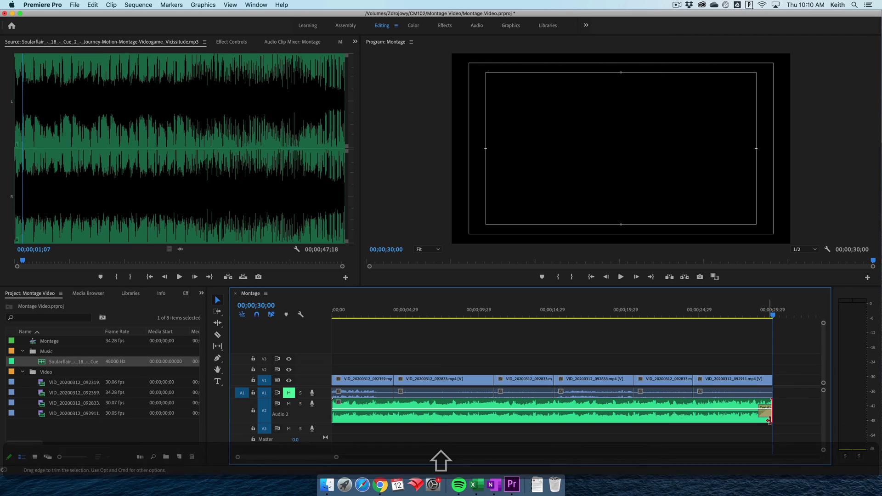
left_click(774, 375)
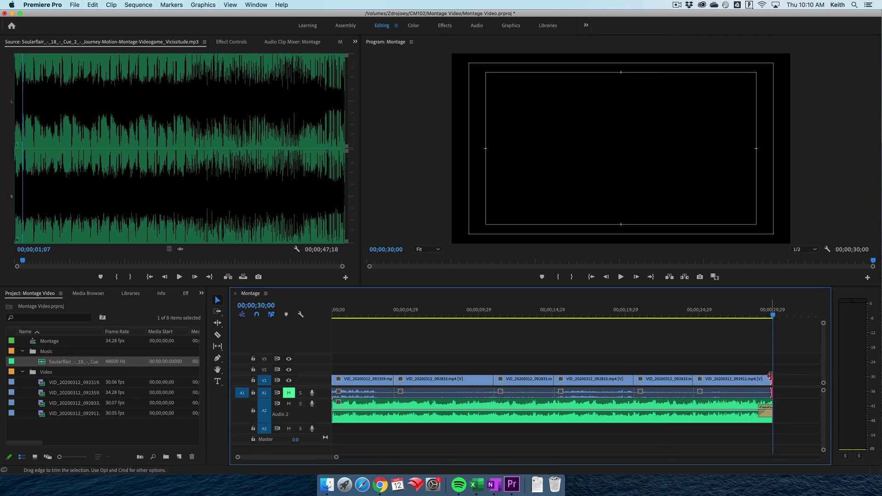
key("shift+d")
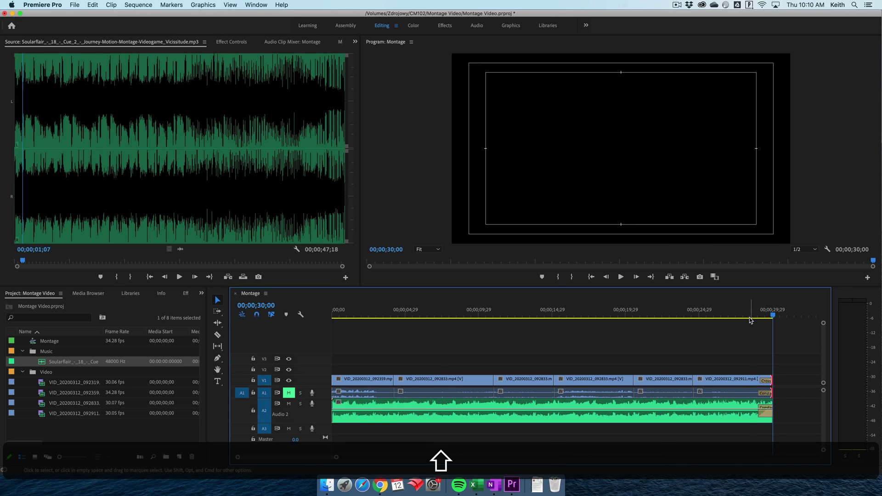
left_click(750, 317)
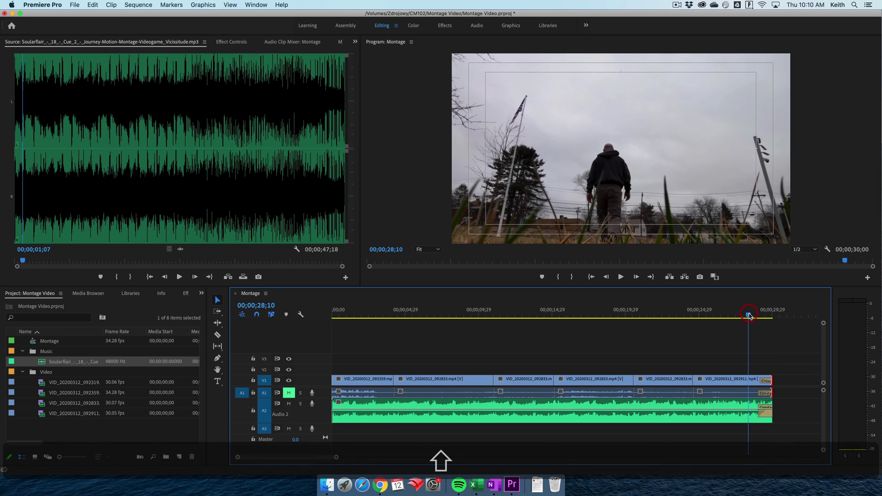
key("space")
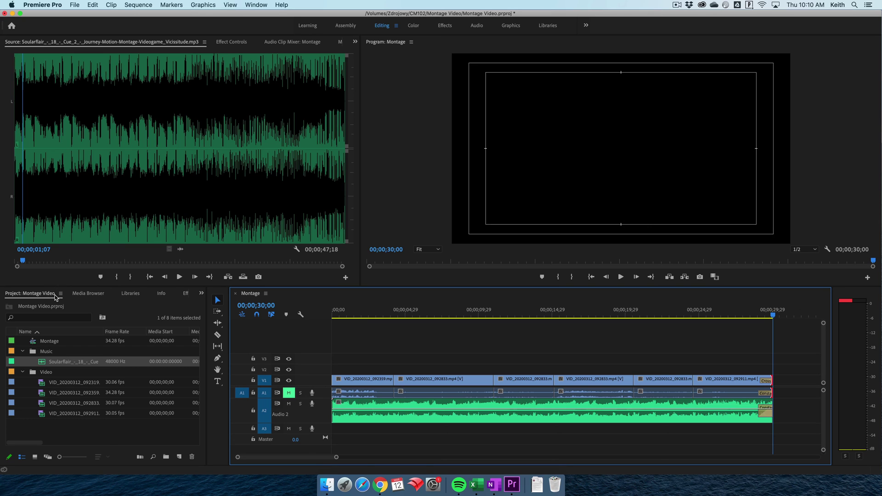
Browse the Video Transitions and Audio Transitions categories among the available effects
left_click(201, 294)
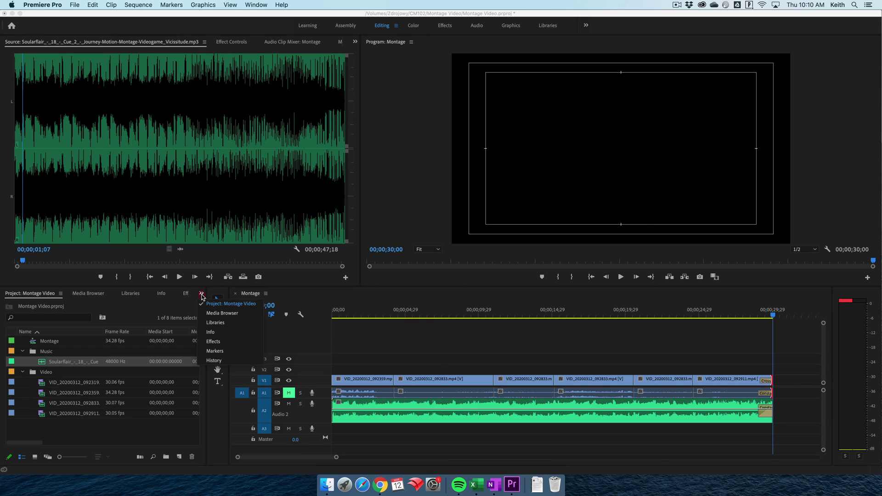
left_click(213, 341)
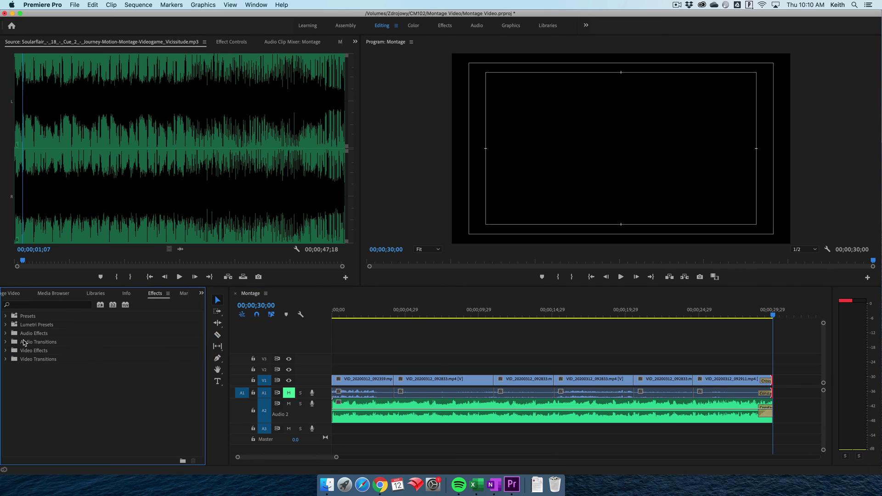
left_click(6, 359)
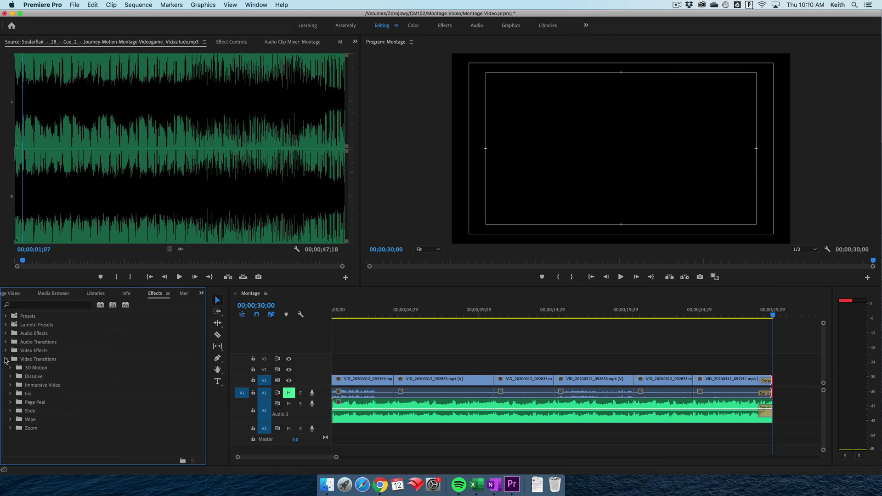
left_click(6, 359)
left_click(6, 343)
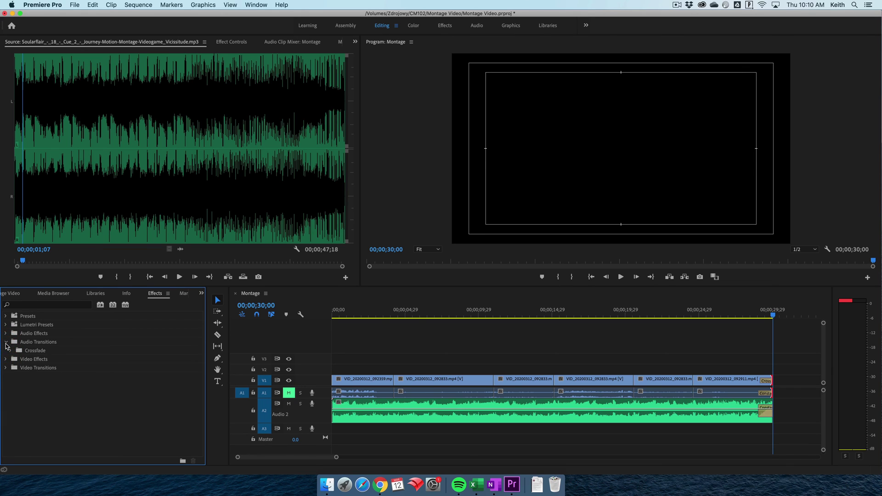
left_click(6, 342)
Return the playhead to the start of the sequence and clear the edit-point selection
left_click_drag(381, 313, 319, 315)
left_click(613, 336)
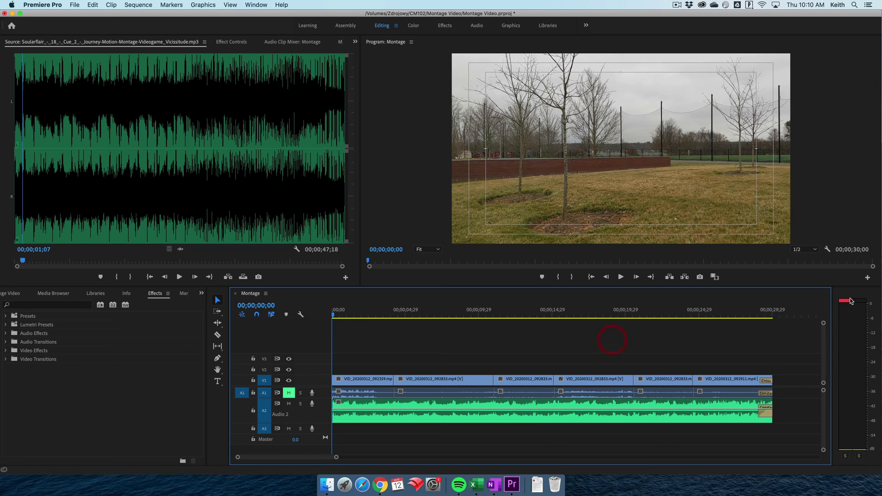
Reset the audio meters' clipping indicators and open the media export settings for the Montage sequence
left_click(850, 303)
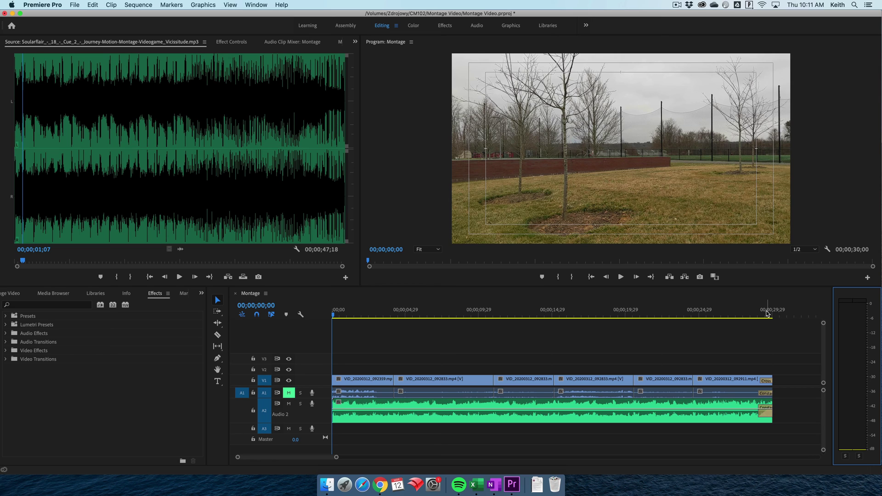
left_click(377, 294)
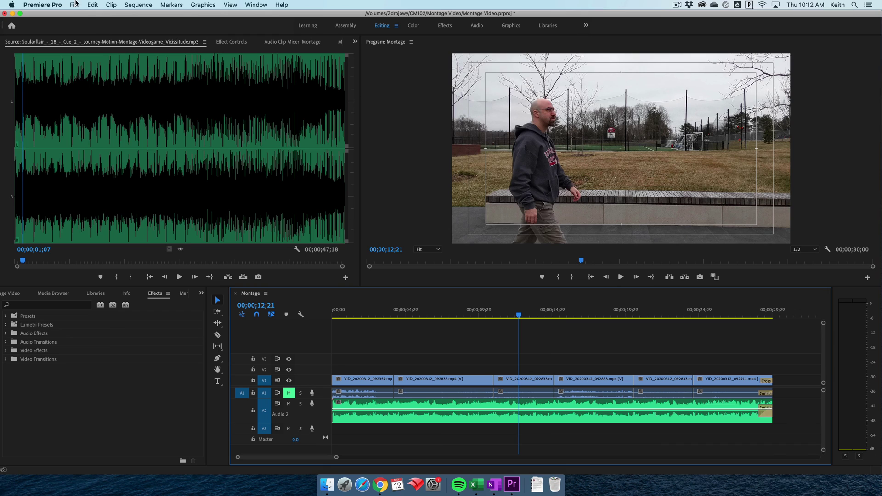
left_click(74, 5)
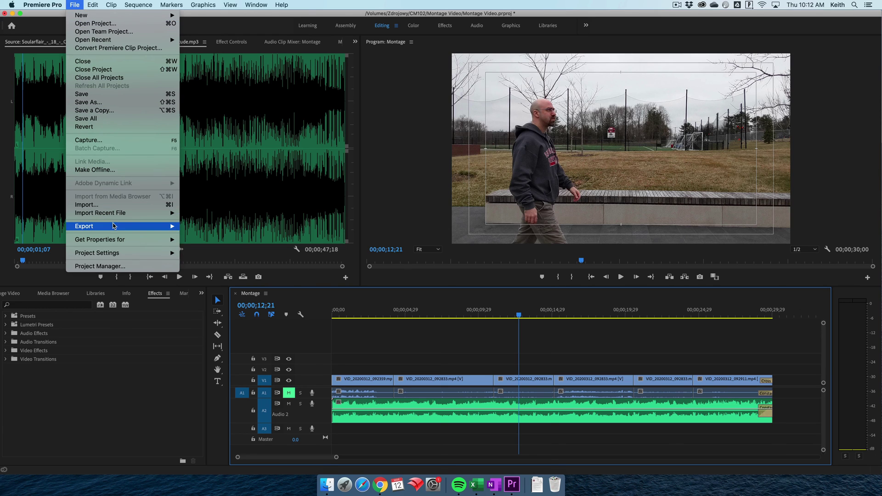
mouse_move(152, 227)
left_click(208, 227)
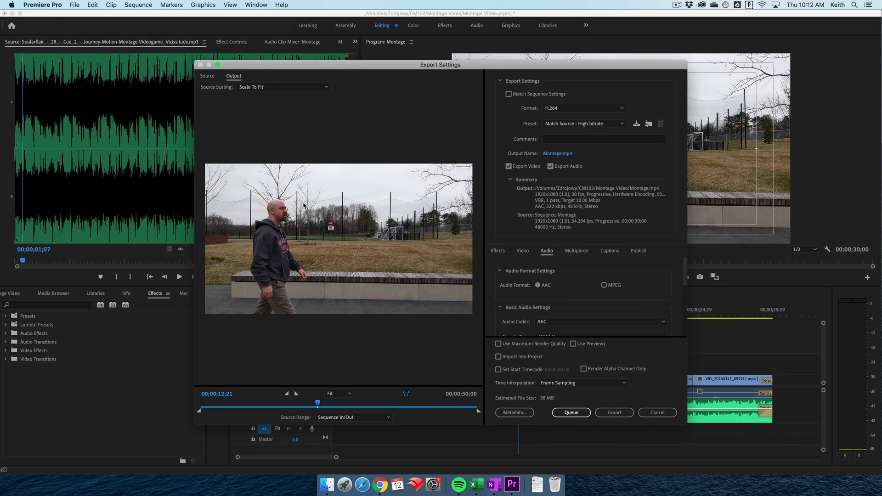
Try QuickTime as the export format and return to H.264
left_click(541, 110)
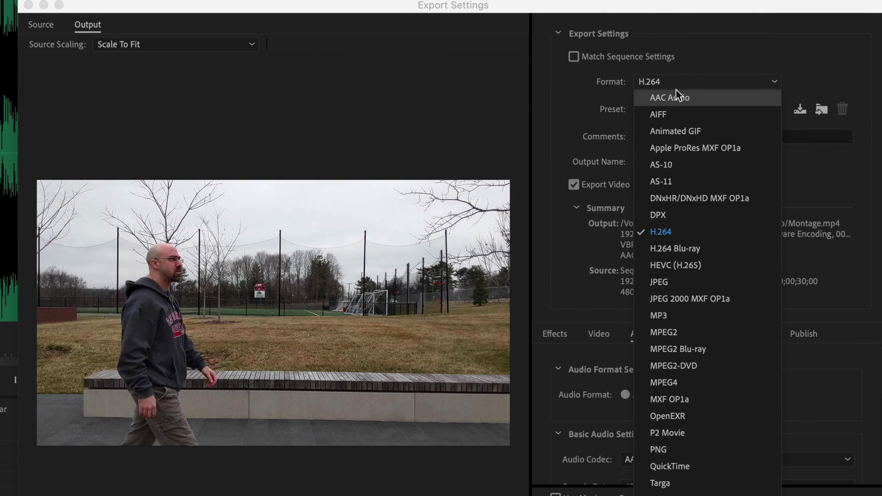
left_click(672, 465)
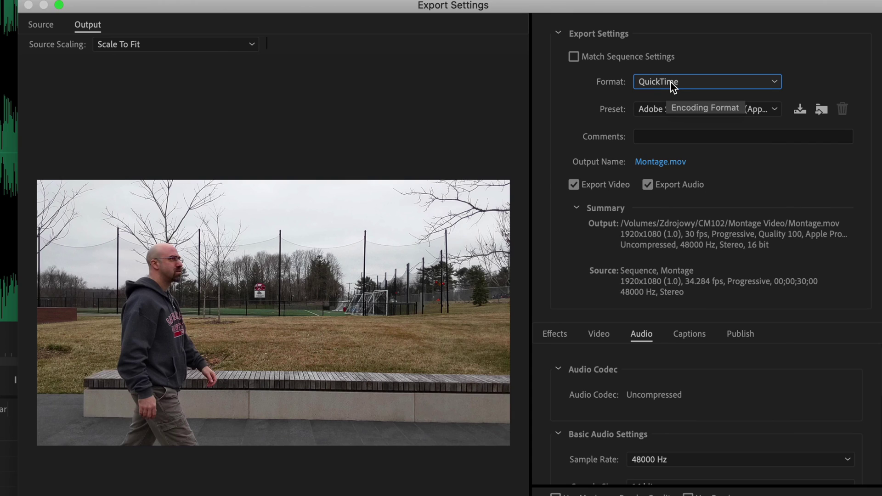
left_click(671, 82)
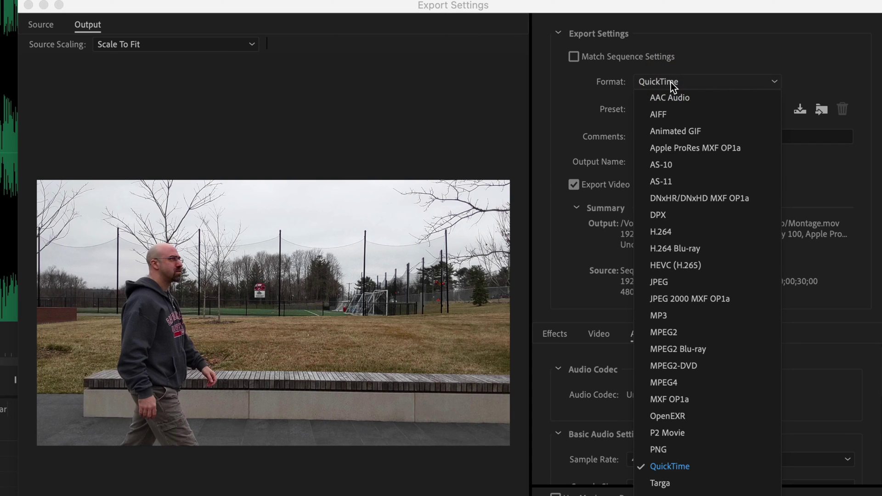
left_click(675, 231)
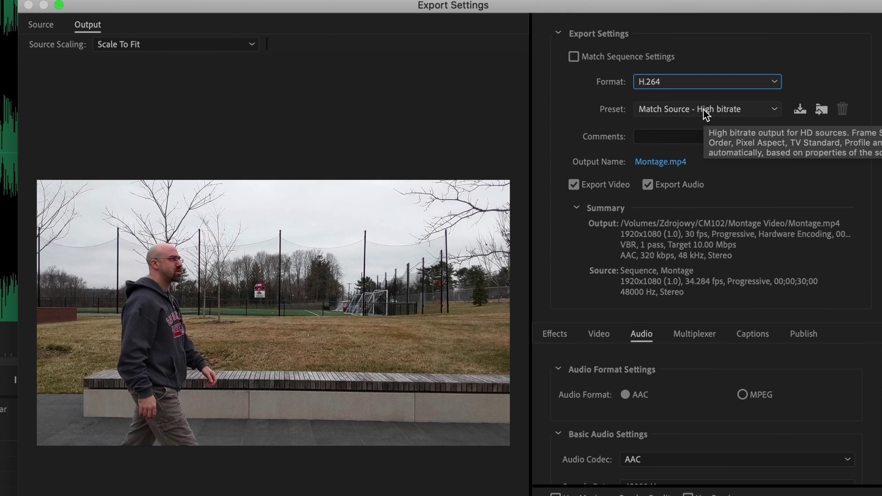
Set the export preset to YouTube 1080p Full HD and review the list of alternative presets
left_click(735, 110)
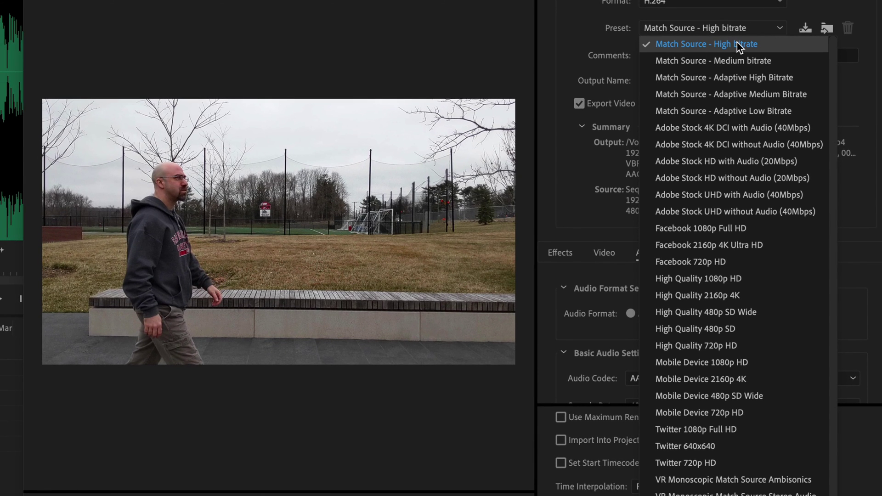
scroll(734, 87, "down", 1)
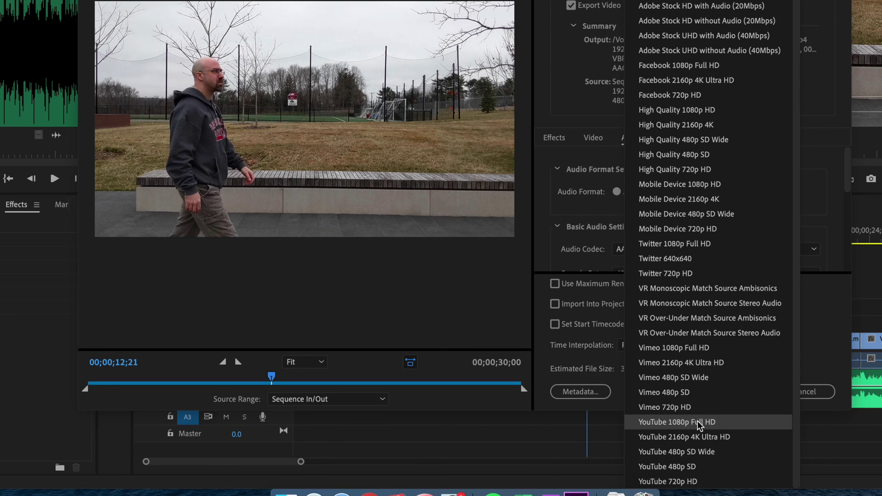
left_click(698, 421)
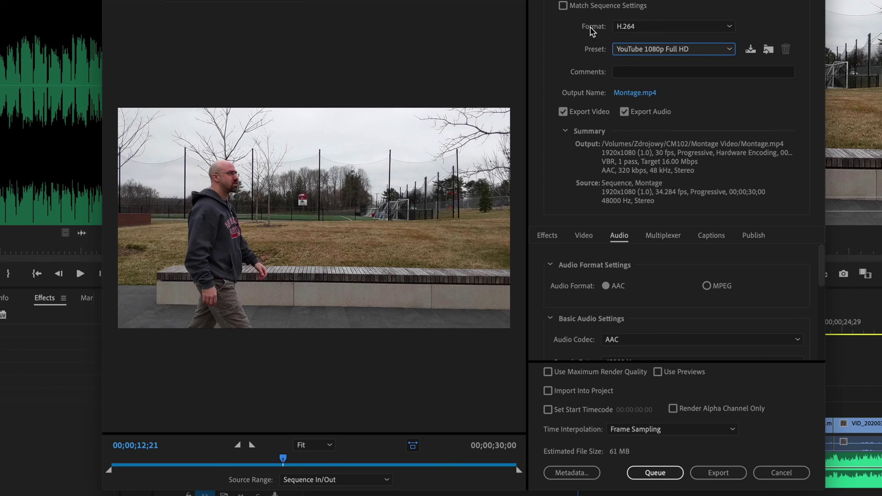
left_click(639, 50)
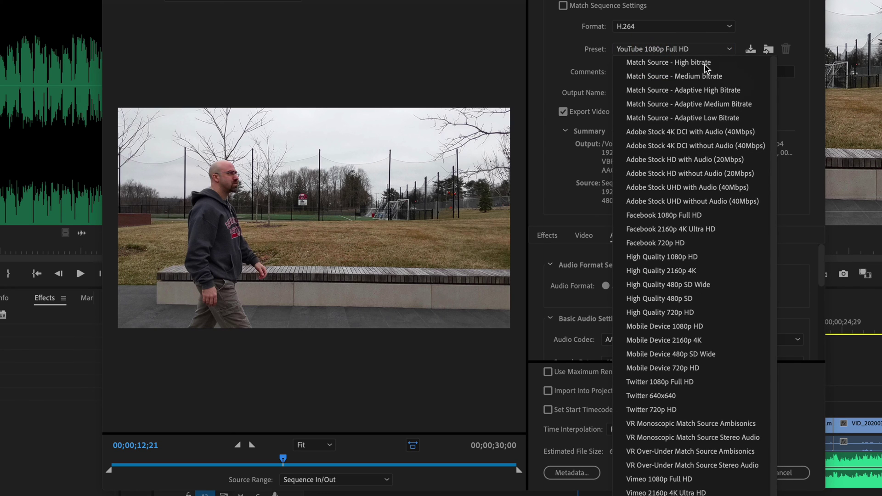
left_click(575, 61)
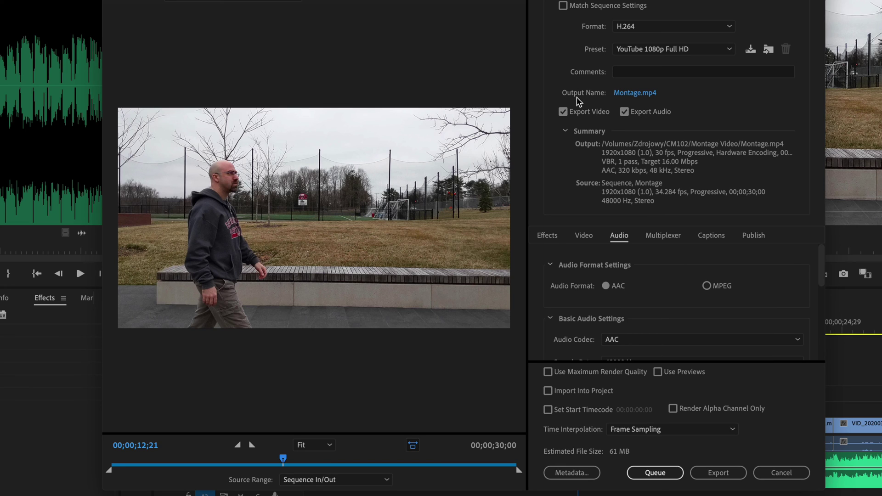
Set the output file to Montage.mp4 in the Montage Video folder and export the sequence
left_click(637, 94)
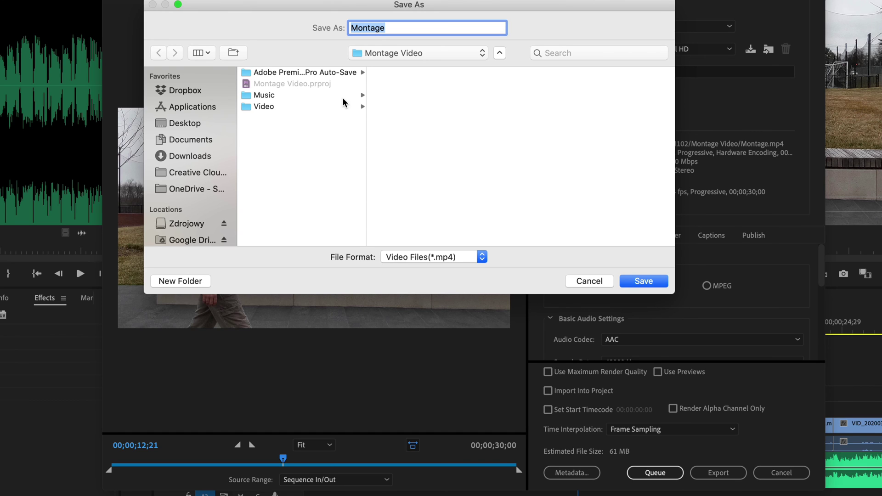
left_click(643, 282)
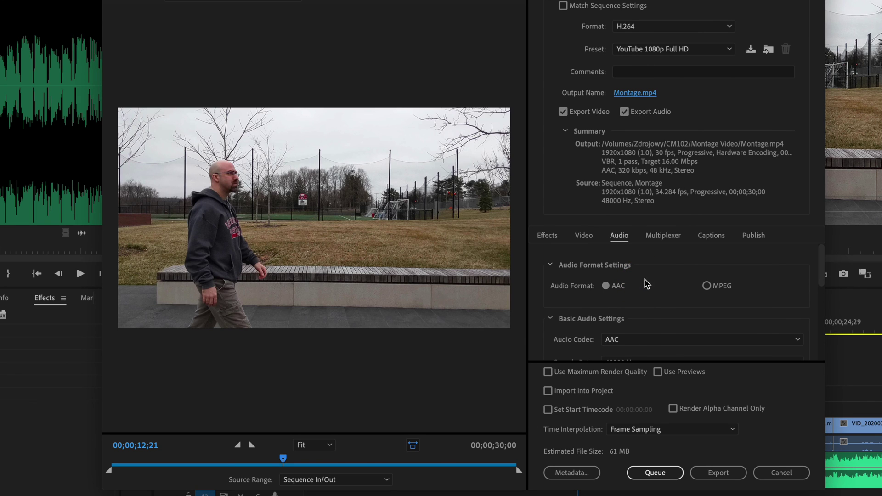
left_click(727, 476)
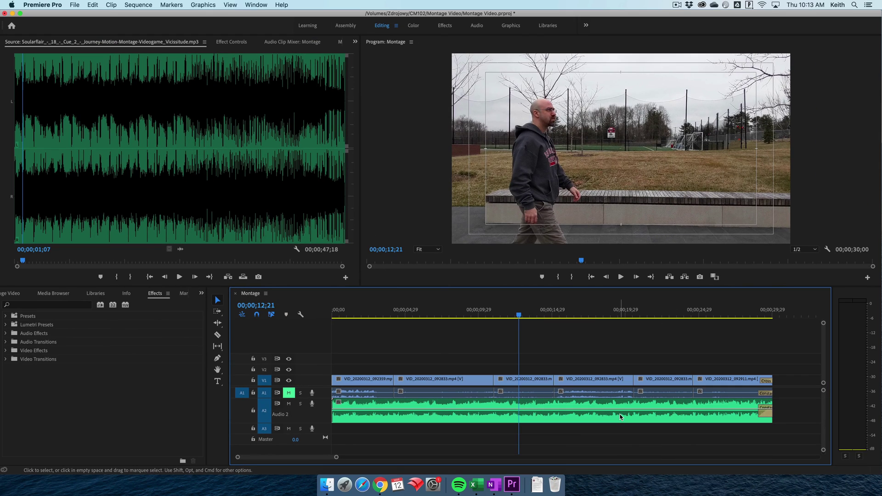
Switch to Chrome, go to YouTube and start a new video upload
left_click(380, 485)
left_click(395, 49)
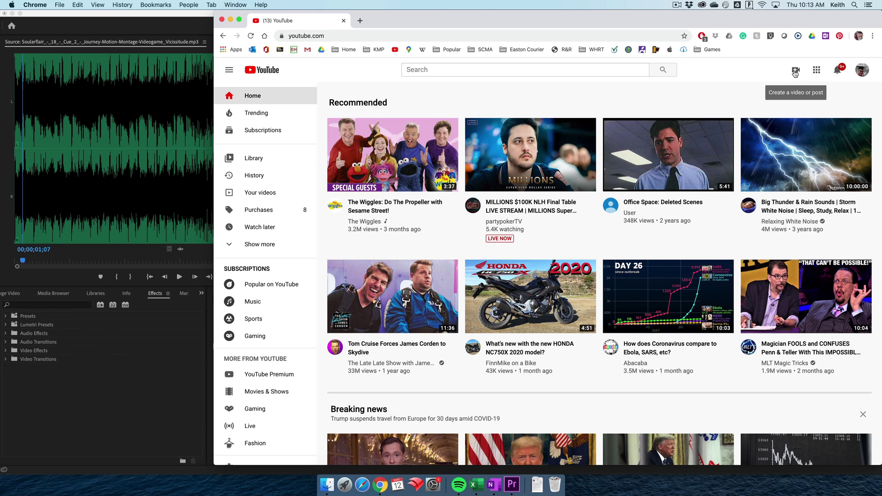
left_click(796, 73)
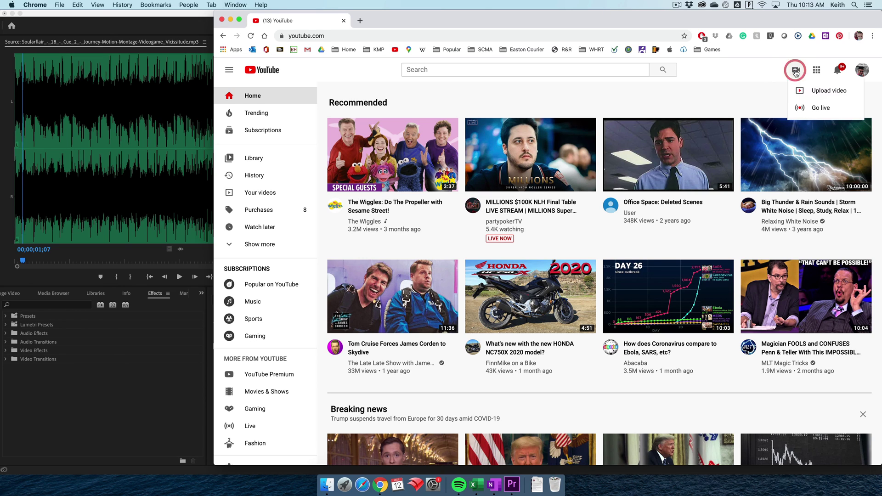
left_click(832, 92)
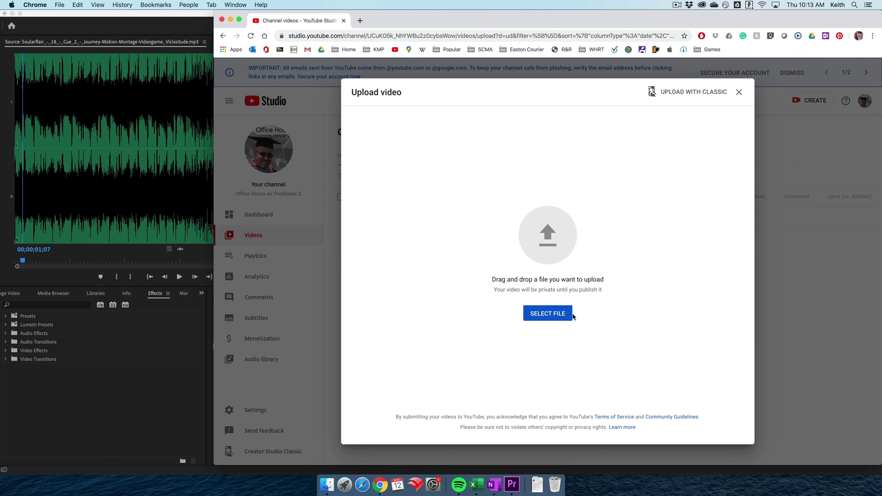
Upload Montage.mp4 from the Montage Video folder inside CM102 on the external drive
left_click(562, 312)
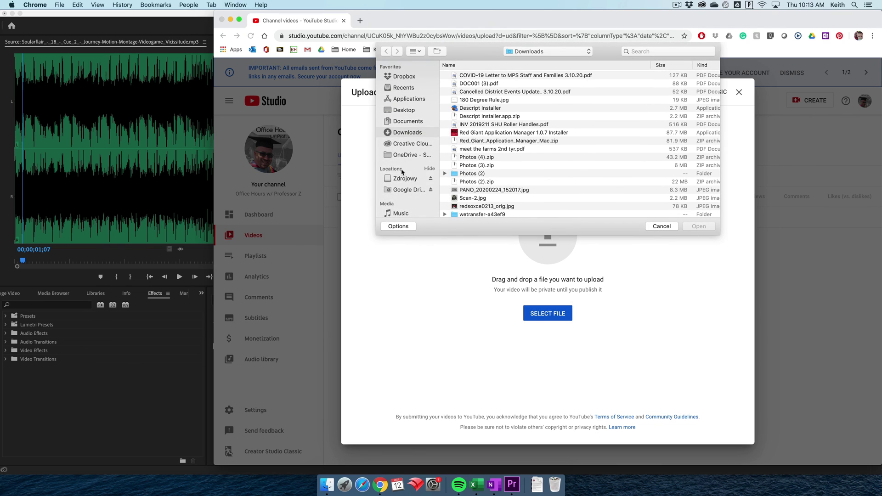
left_click(403, 178)
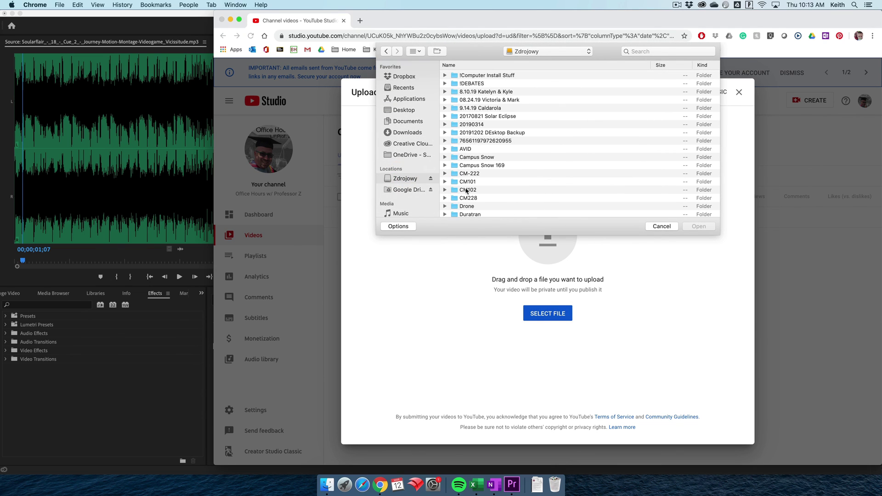
double_click(467, 191)
scroll(476, 159, "down", 5)
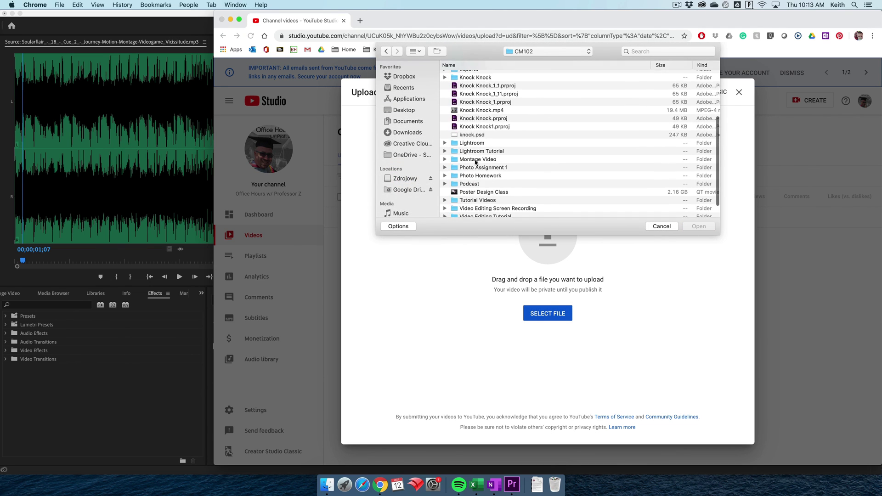
double_click(474, 159)
left_click(467, 93)
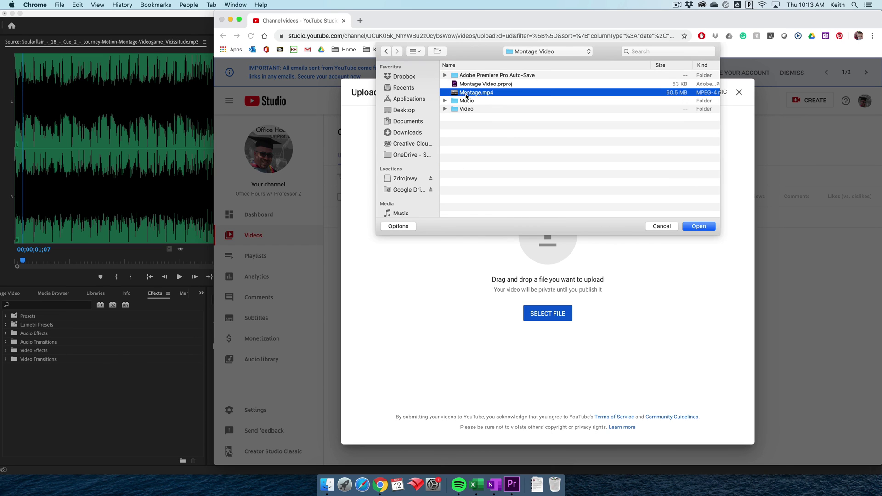
left_click(695, 225)
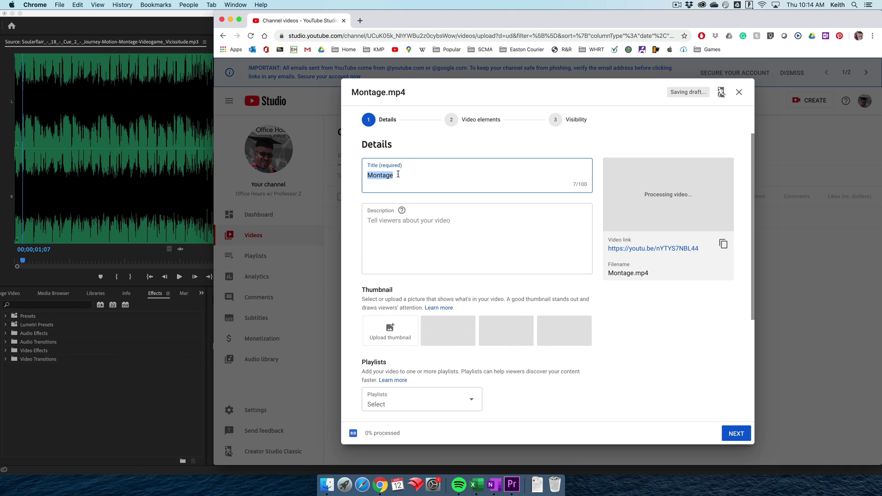
Add the uploaded video to the CM102 and Tutorials playlists, leaving the description empty
left_click(386, 220)
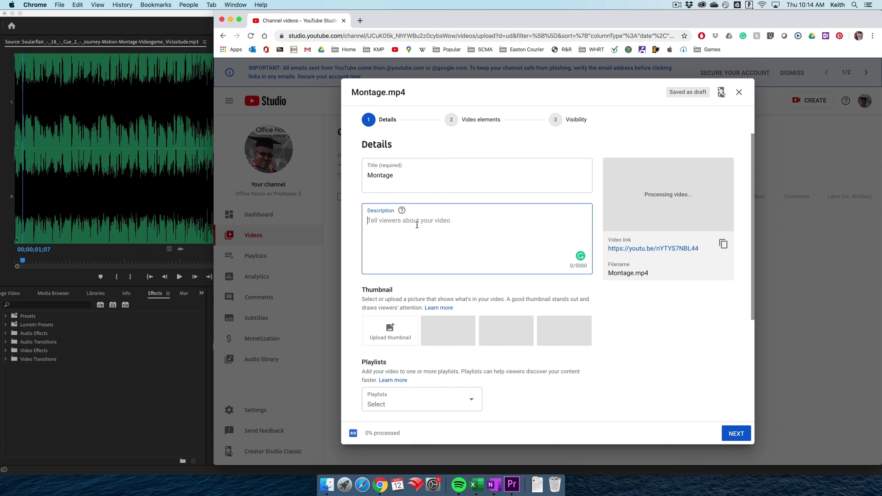
scroll(469, 309, "down", 3)
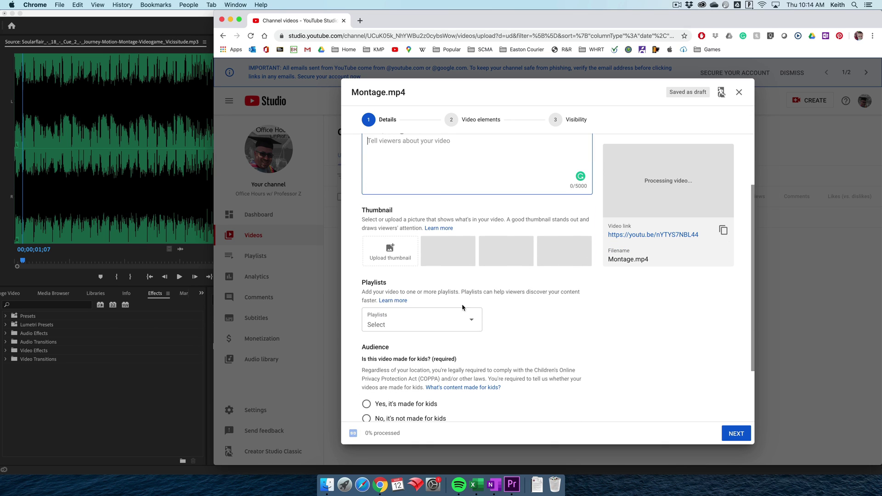
left_click(469, 322)
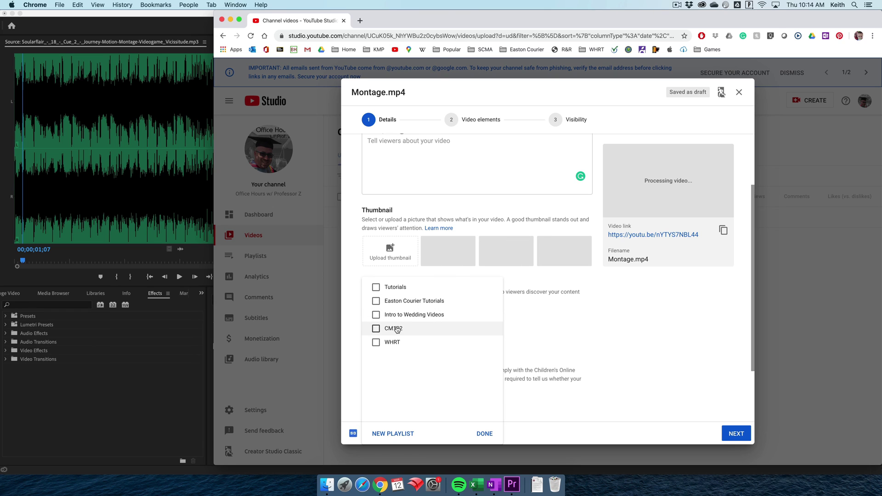
left_click(377, 329)
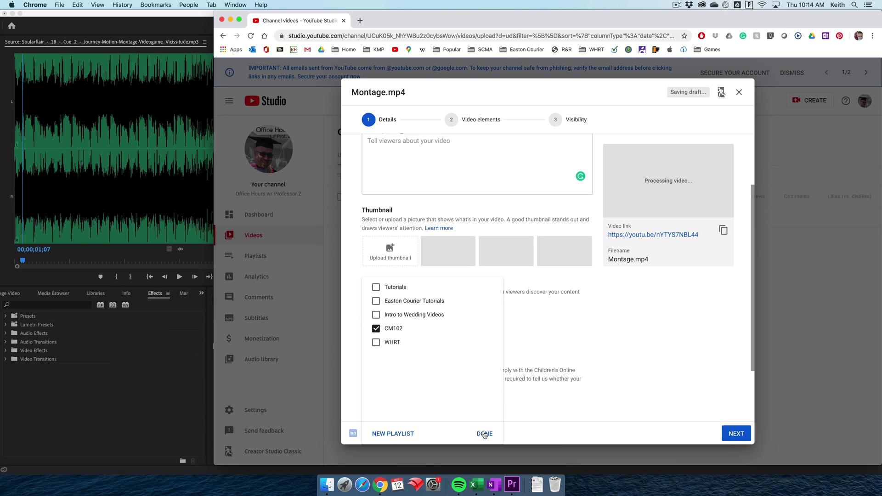
left_click(485, 433)
left_click(463, 318)
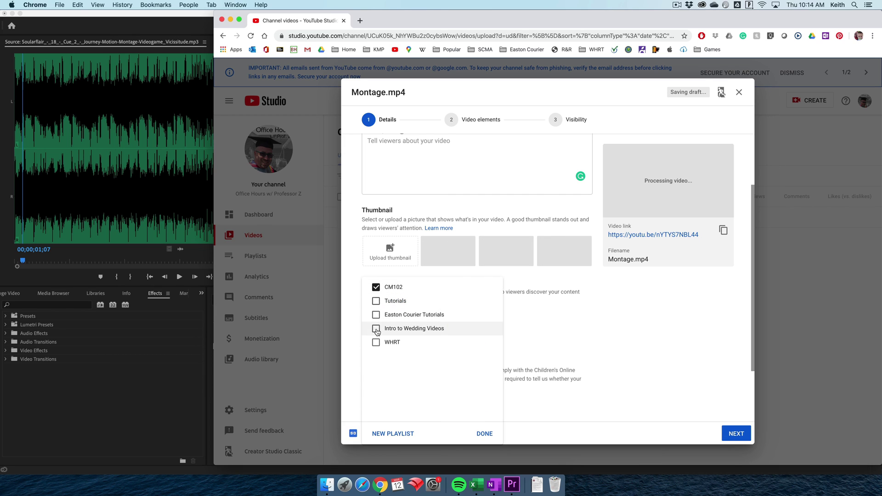
left_click(376, 301)
left_click(574, 343)
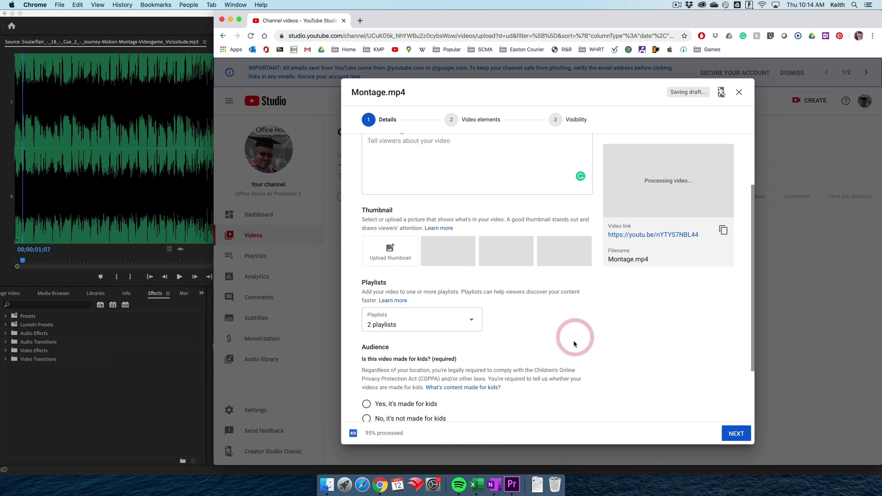
Mark the video as not made for kids and continue to the video elements
scroll(575, 344, "down", 3)
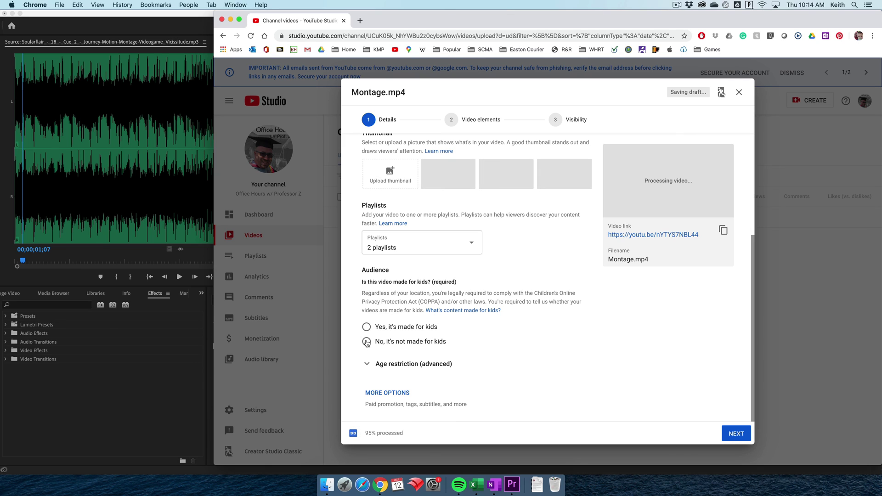
left_click(366, 342)
left_click(737, 433)
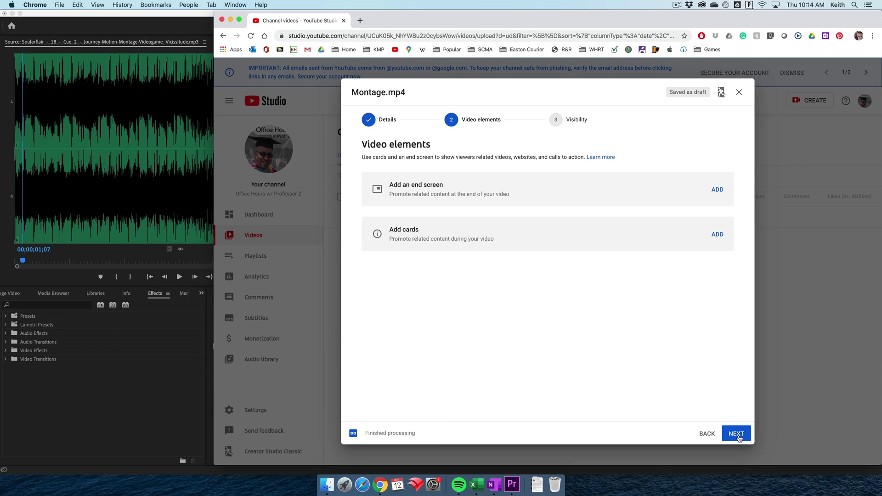
Skip the end screen and cards, and publish the video with Public visibility
left_click(737, 435)
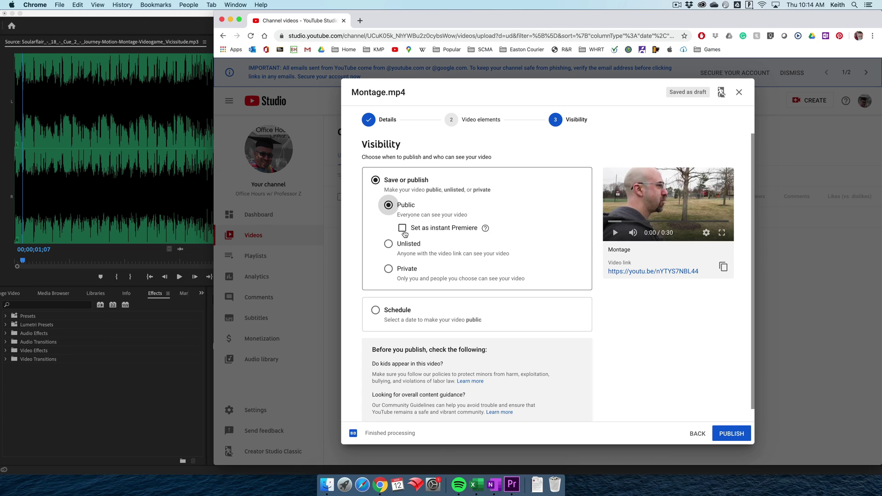
scroll(727, 420, "down", 1)
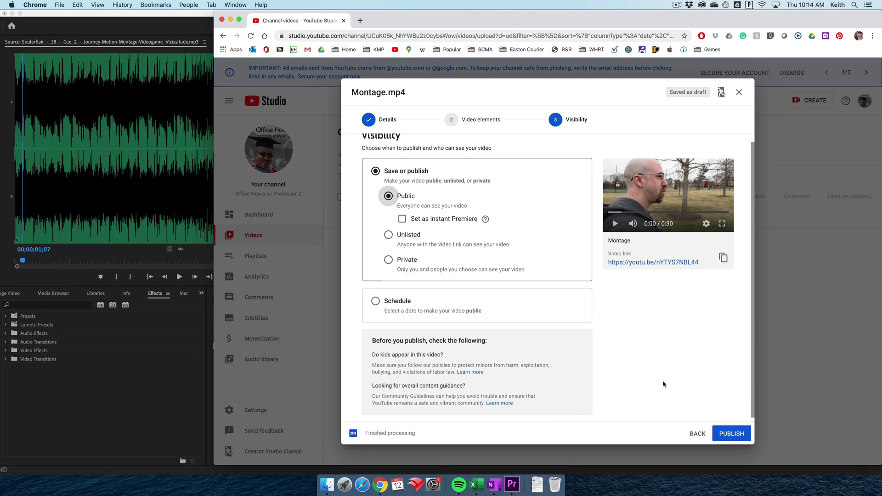
left_click(726, 436)
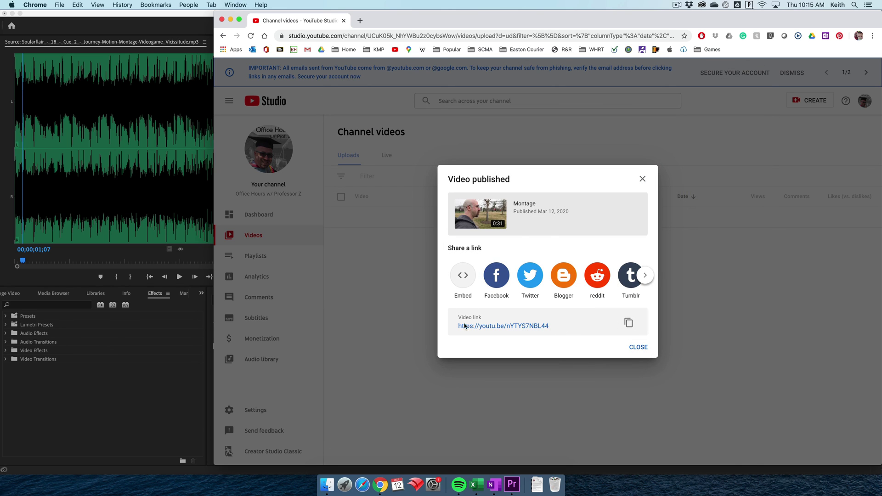
Copy the published Montage video's link and open the CM 102 site in the Weebly editor in a new browser tab
left_click(629, 324)
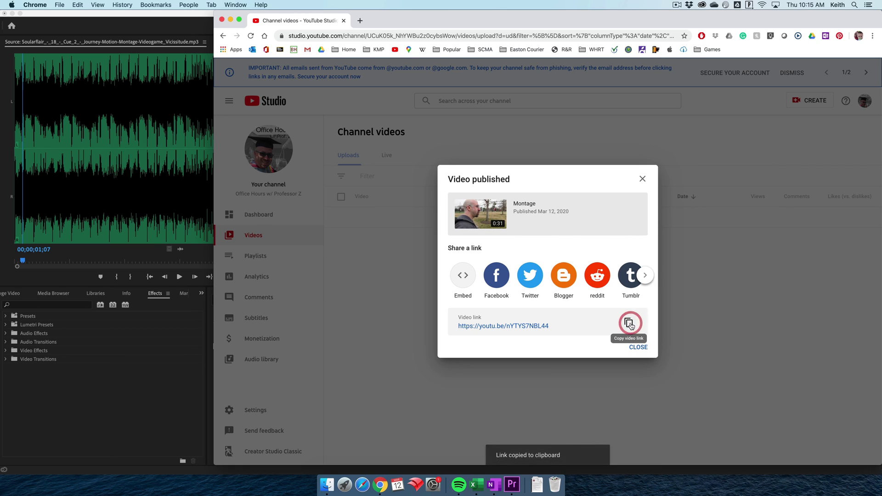
left_click(359, 21)
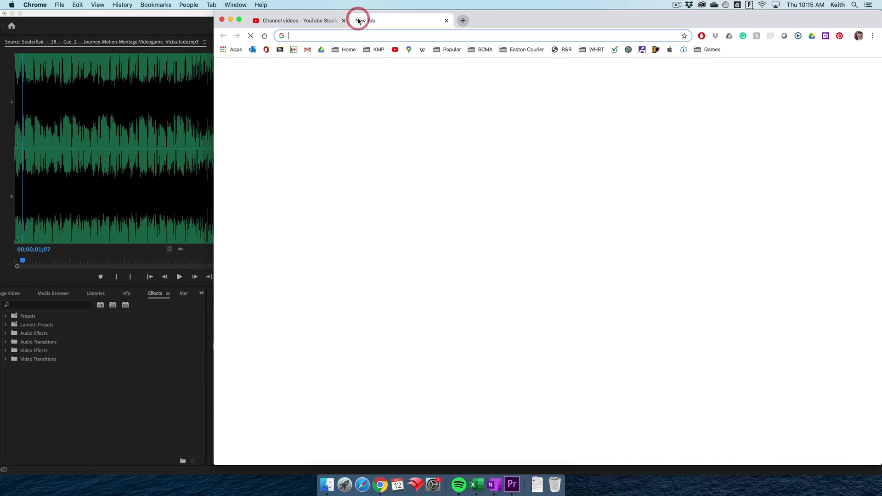
type("weeb")
key("Return")
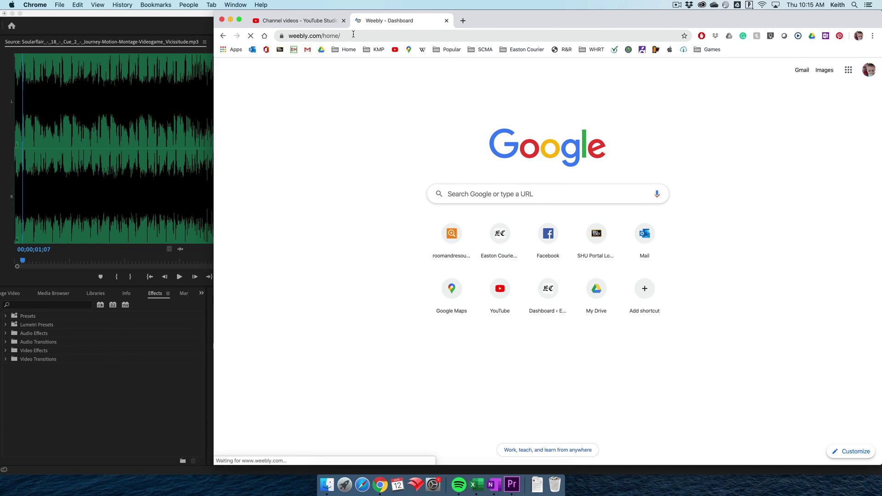
left_click(719, 130)
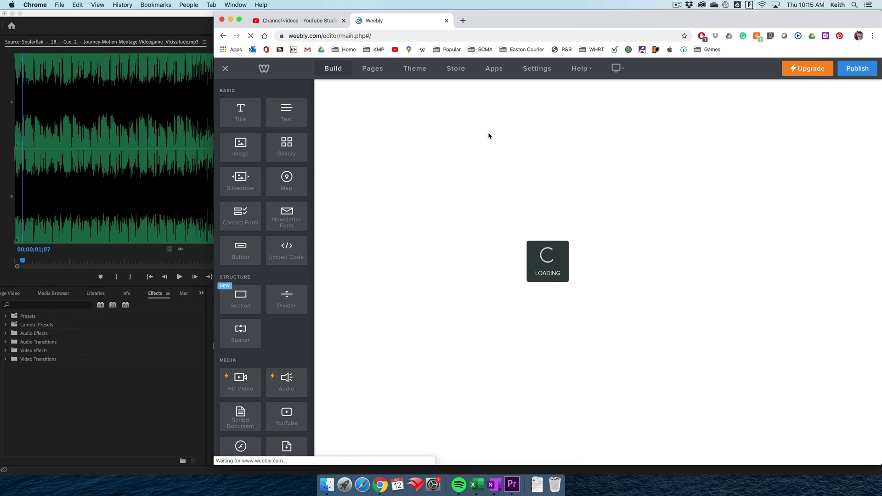
On the Montage page under Videography, add a YouTube element between the required shots list and the example videos
mouse_move(358, 305)
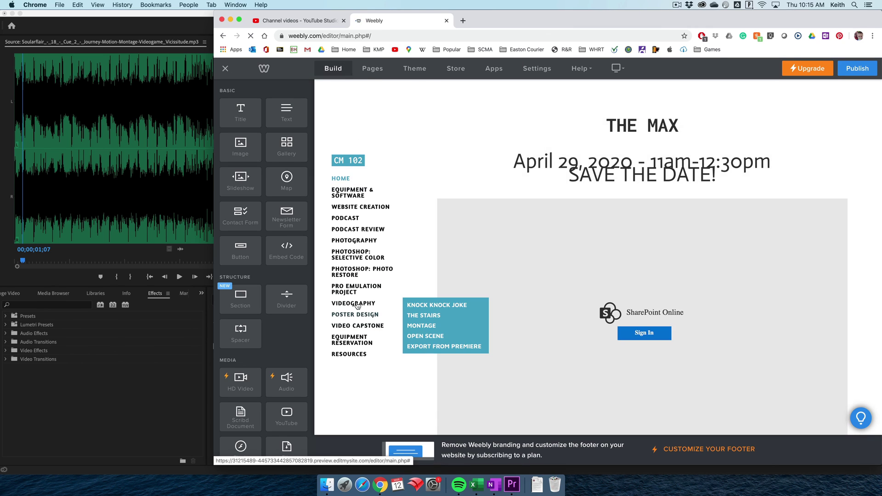
left_click(420, 325)
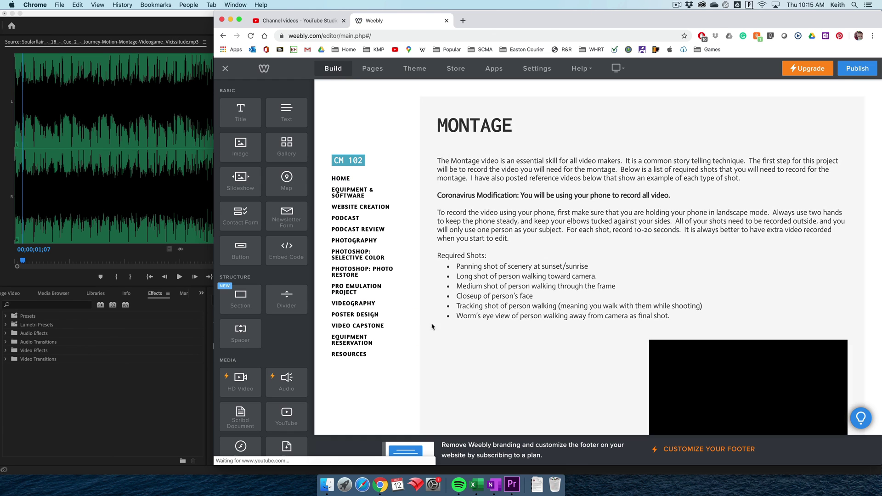
scroll(501, 309, "down", 10)
scroll(501, 308, "down", 5)
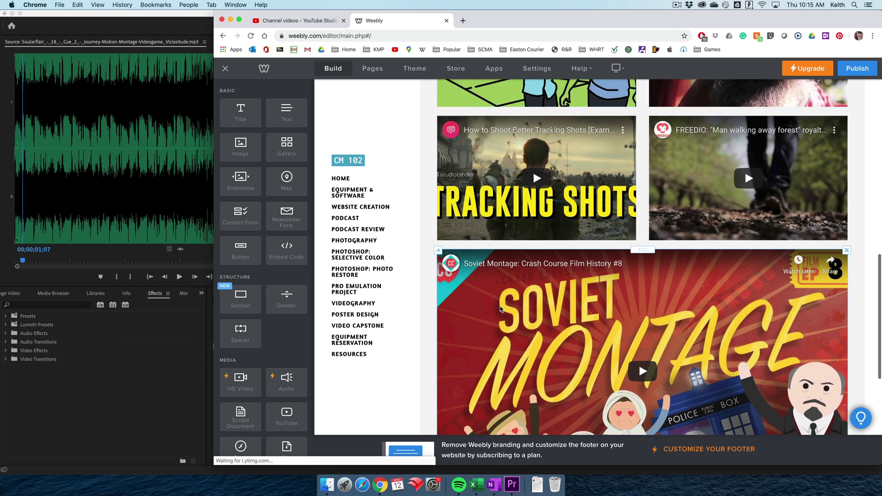
scroll(402, 274, "up", 2)
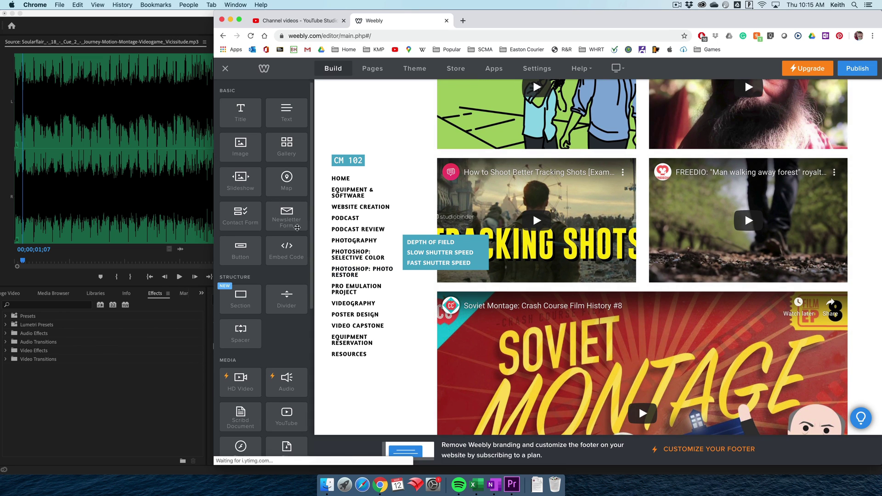
scroll(281, 337, "down", 2)
scroll(414, 321, "up", 7)
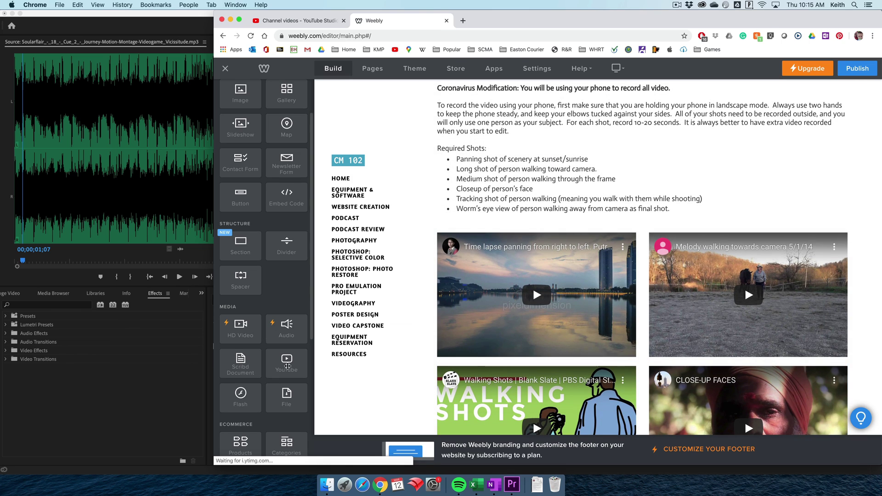
left_click_drag(286, 363, 511, 234)
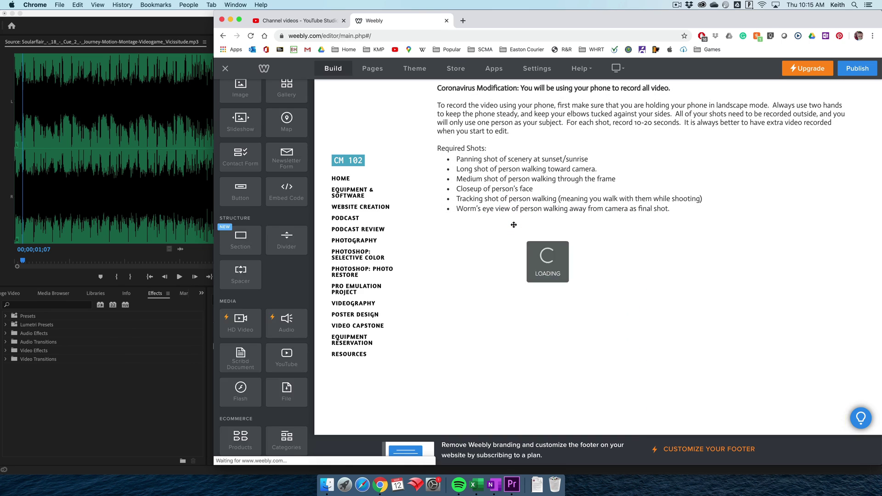
scroll(520, 242, "down", 4)
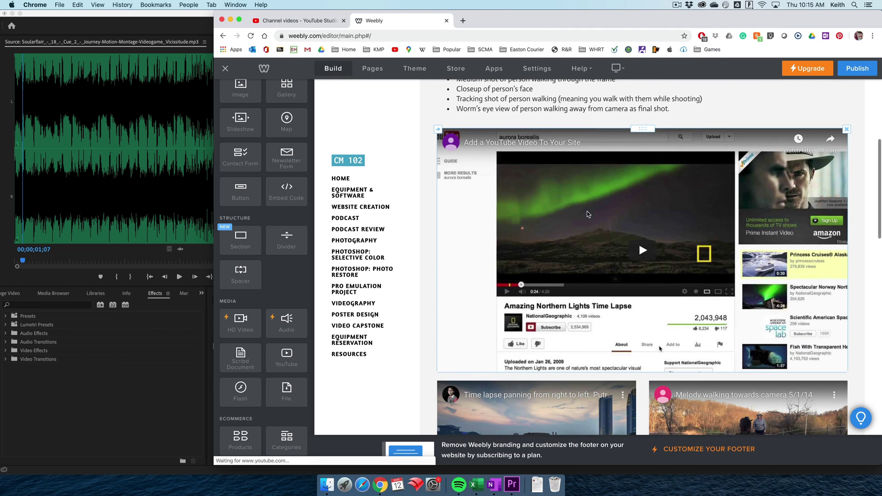
left_click(621, 311)
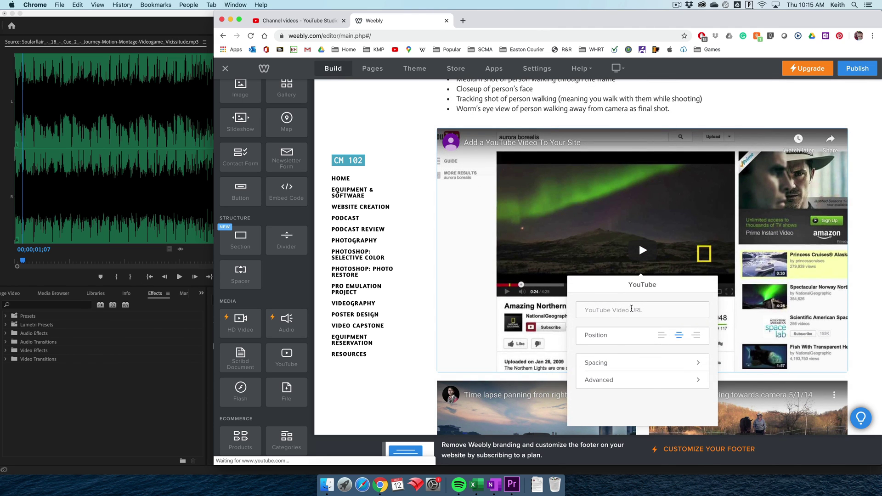
left_click(609, 311)
key("super+v")
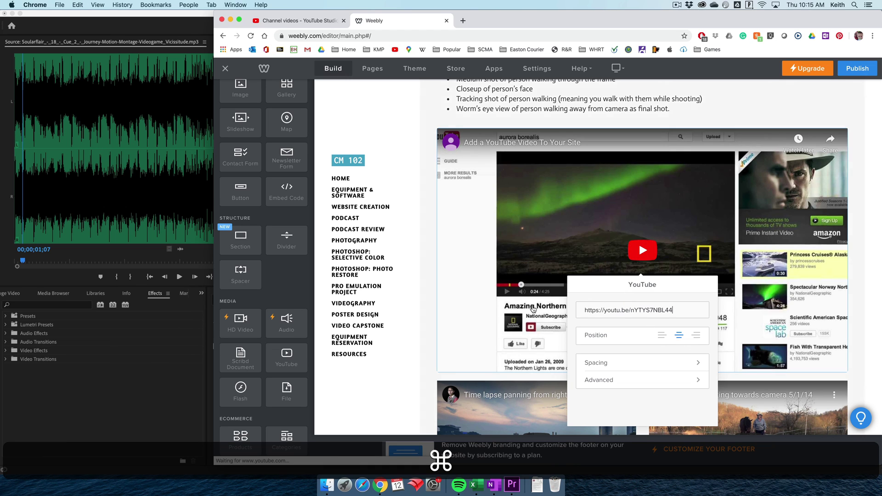
left_click(456, 311)
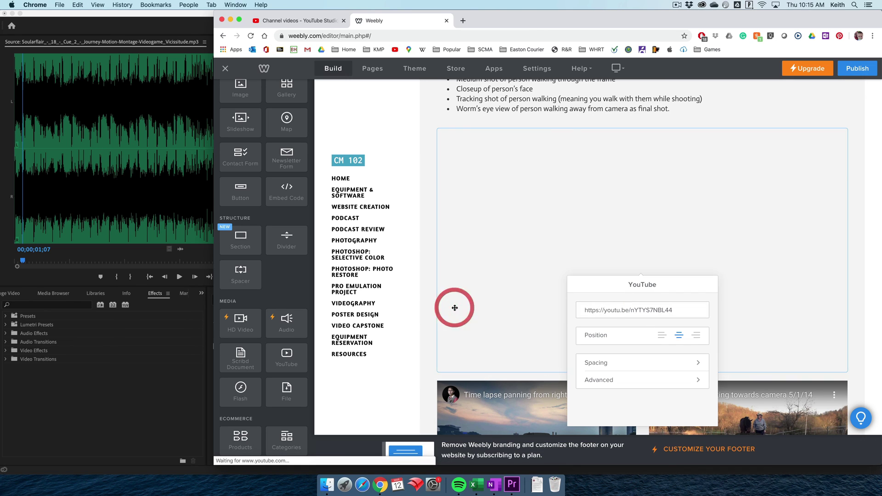
left_click(409, 297)
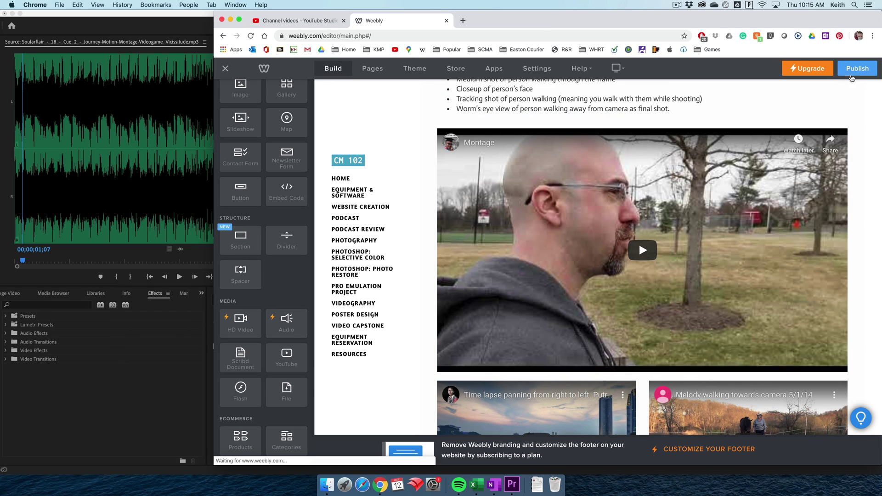
Publish the updated website and dismiss the domain offer without choosing a custom domain
left_click(852, 77)
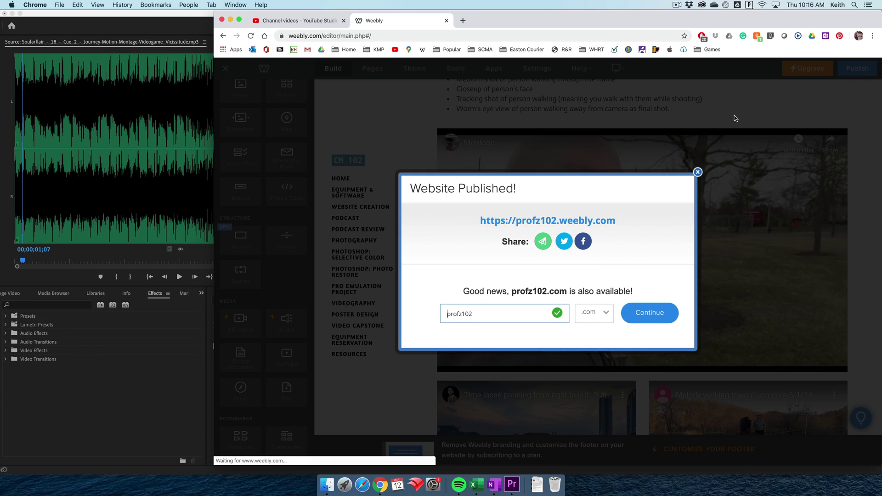
left_click(698, 173)
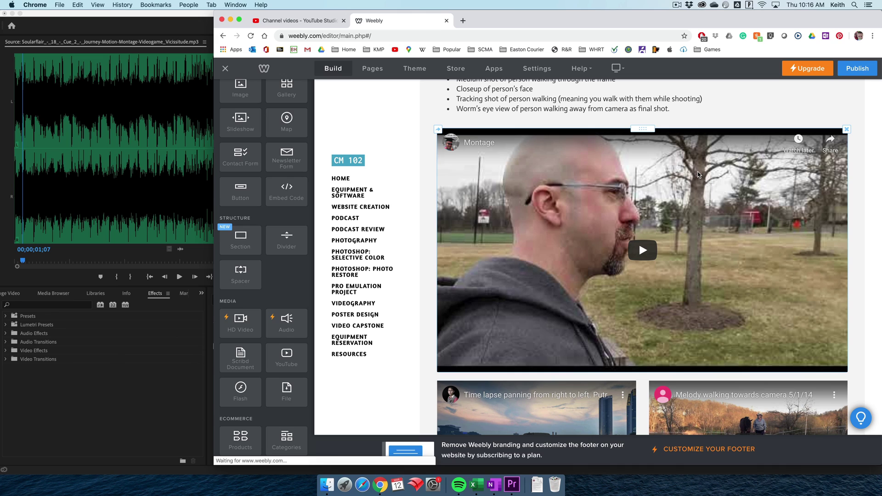